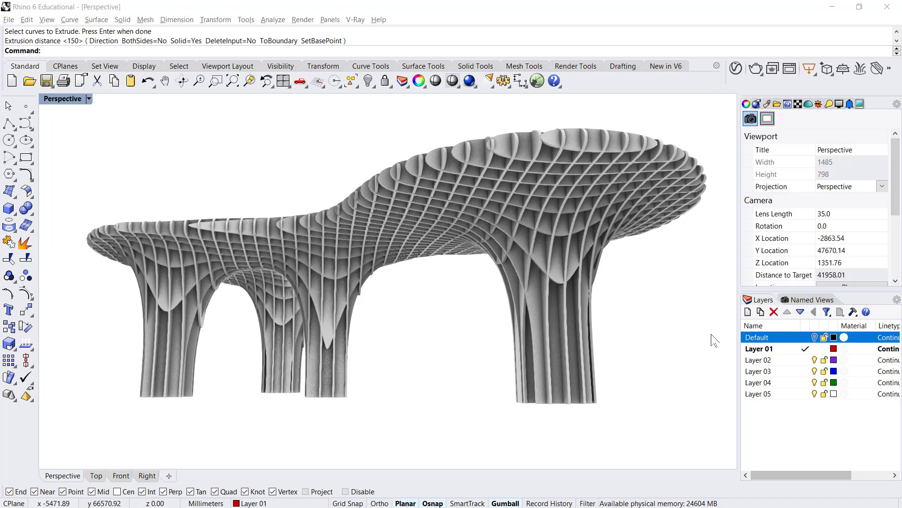
Step: Create a new model from the Large Objects - Millimeters template and maximize the Perspective viewport
{"action": "left_click", "coordinate": [9, 19]}
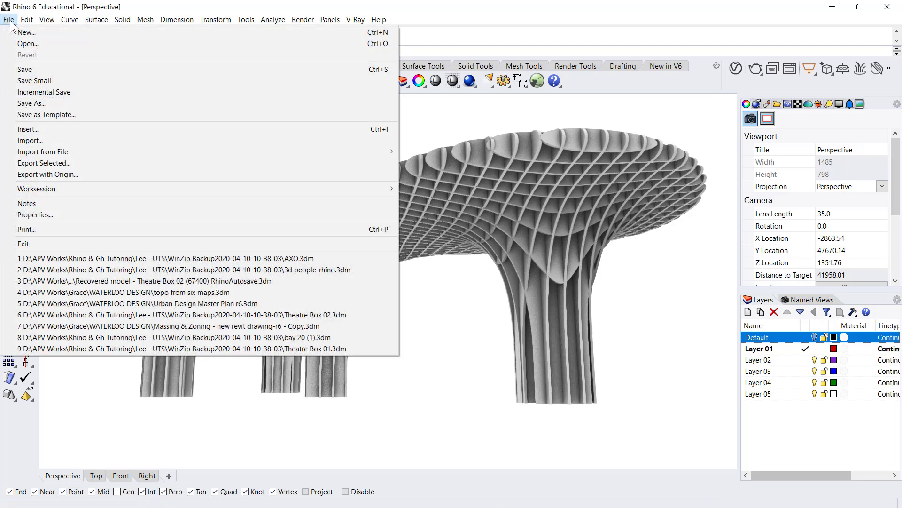
{"action": "left_click", "coordinate": [35, 31]}
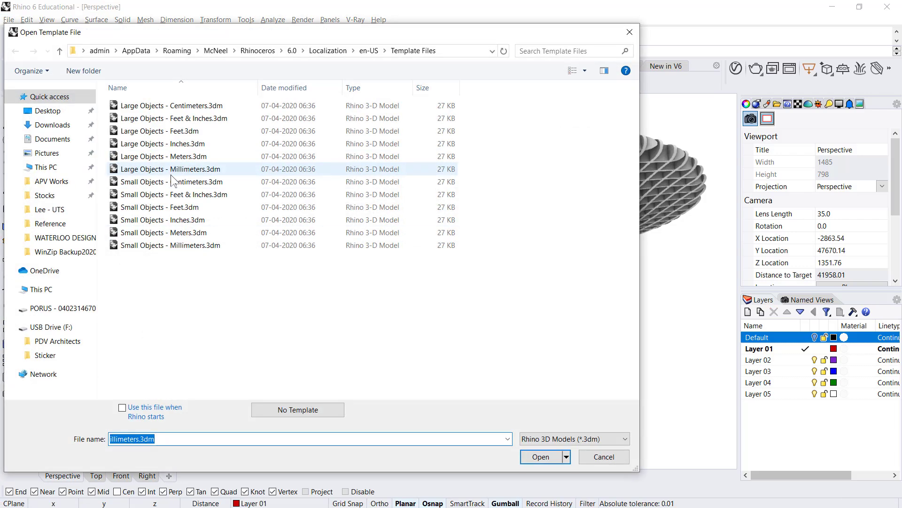
{"action": "left_click", "coordinate": [179, 170]}
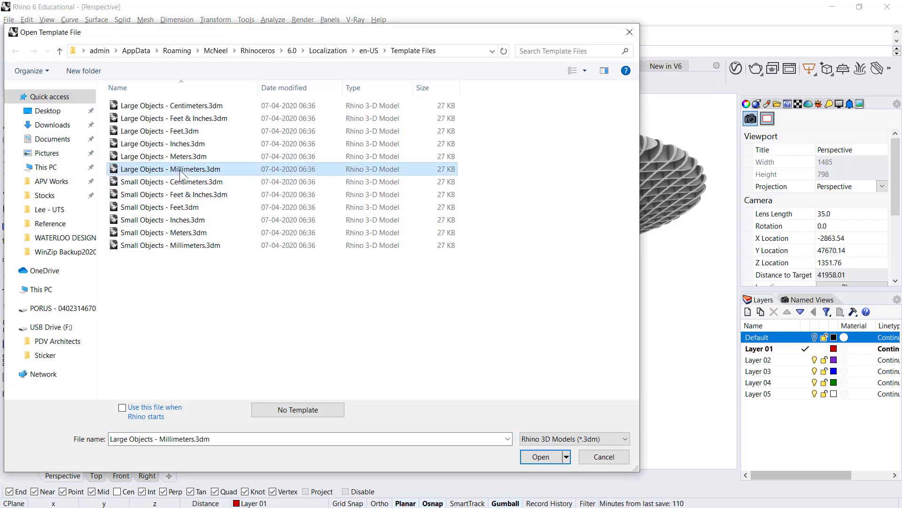
{"action": "left_click", "coordinate": [522, 457]}
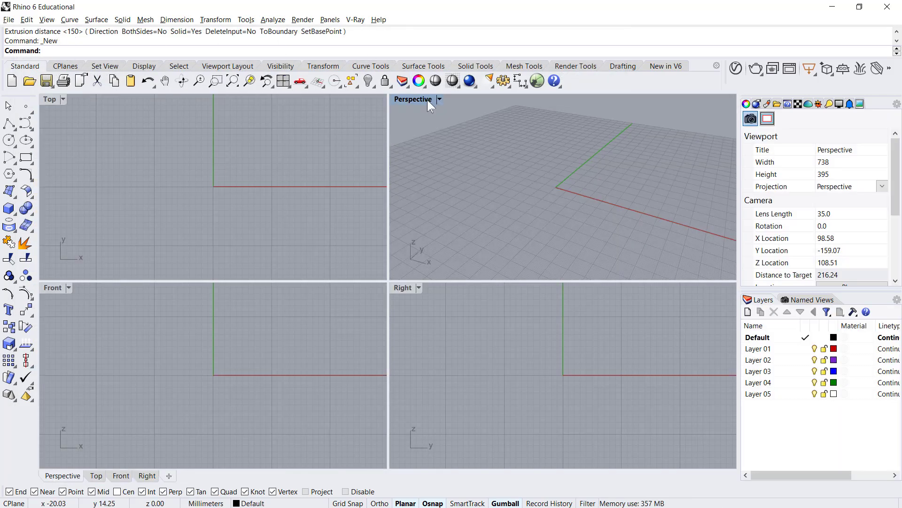
{"action": "double_click", "coordinate": [427, 100]}
Step: Draw a rectangle starting at the origin, 50000 mm long and 30000 mm wide
{"action": "scroll", "coordinate": [200, 282], "scroll_direction": "down", "scroll_amount": 10}
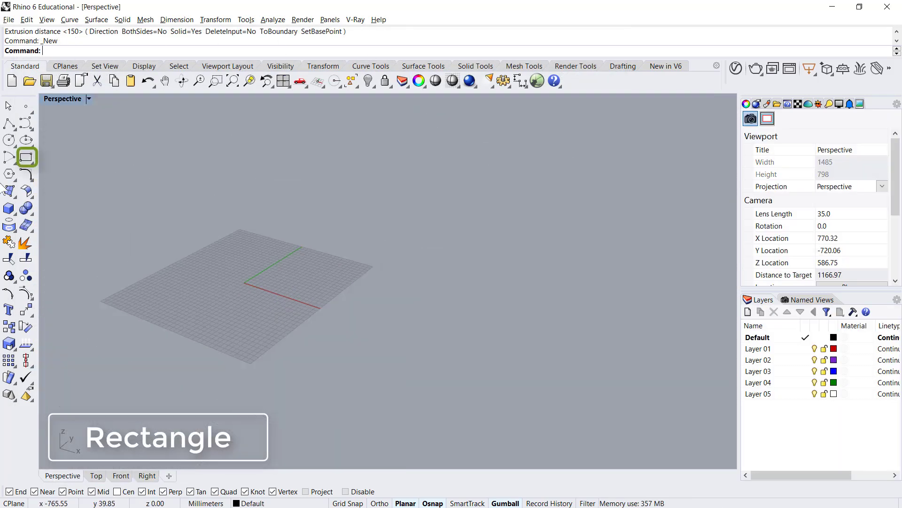
{"action": "left_click", "coordinate": [26, 157]}
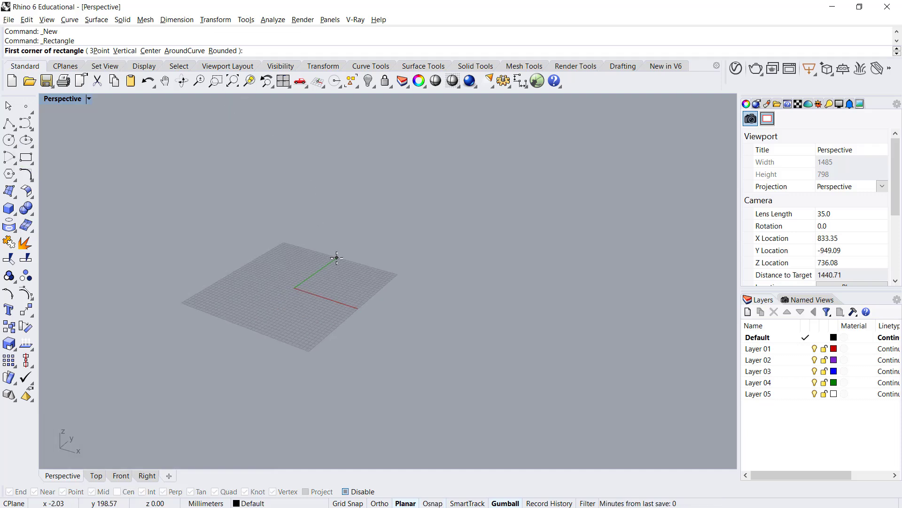
{"action": "type", "text": "0"}
{"action": "key", "text": "Return"}
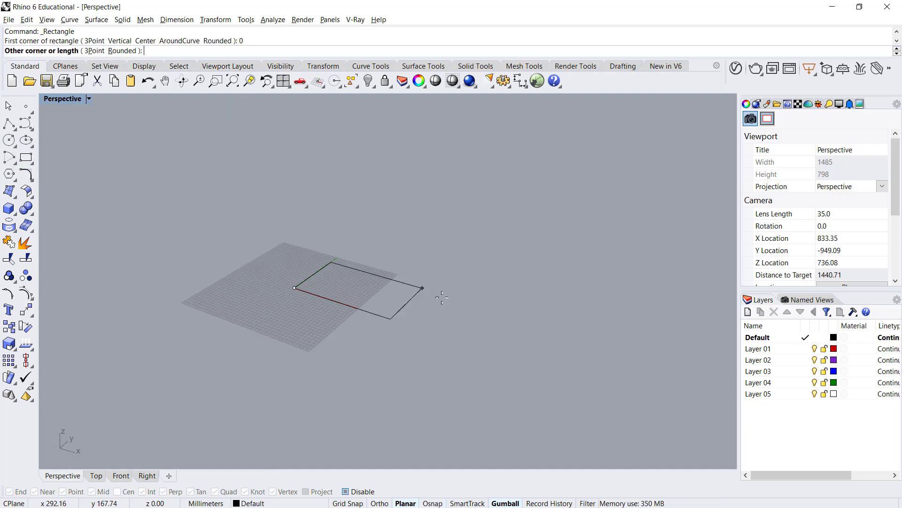
{"action": "type", "text": "50"}
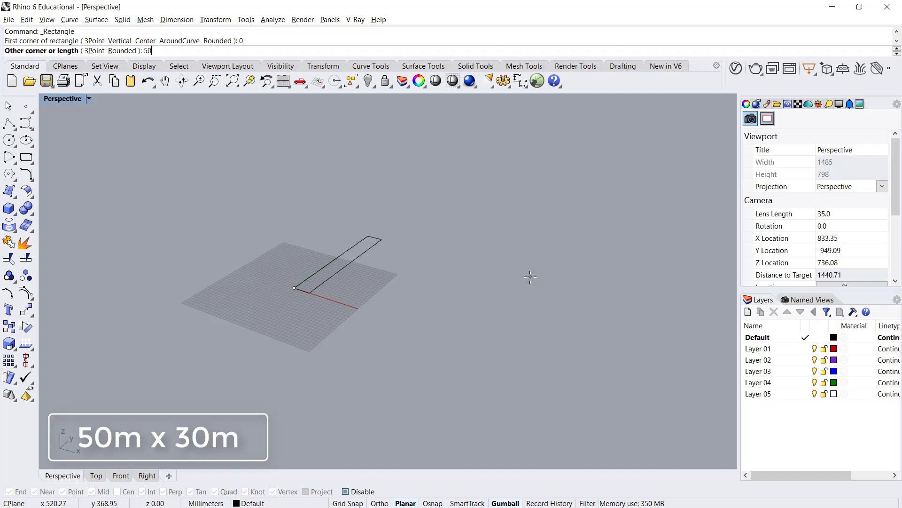
{"action": "type", "text": "00"}
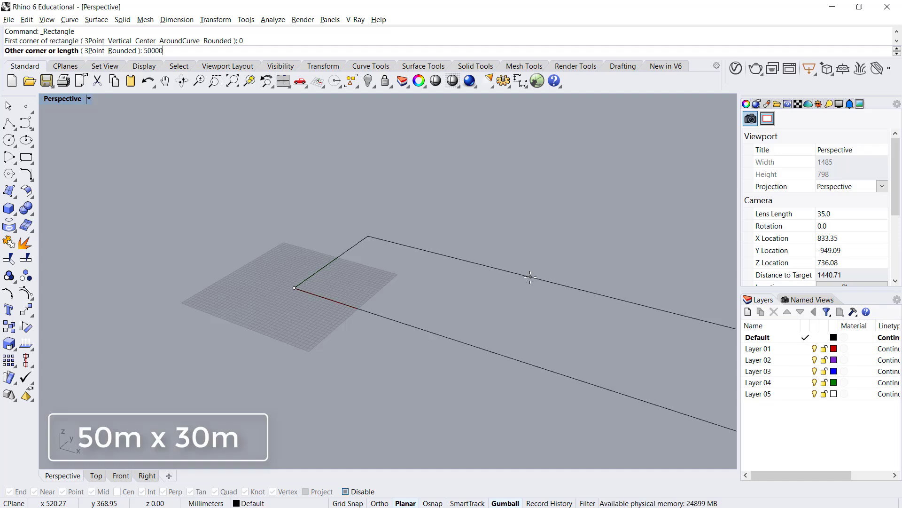
{"action": "key", "text": "Return"}
{"action": "type", "text": "3000"}
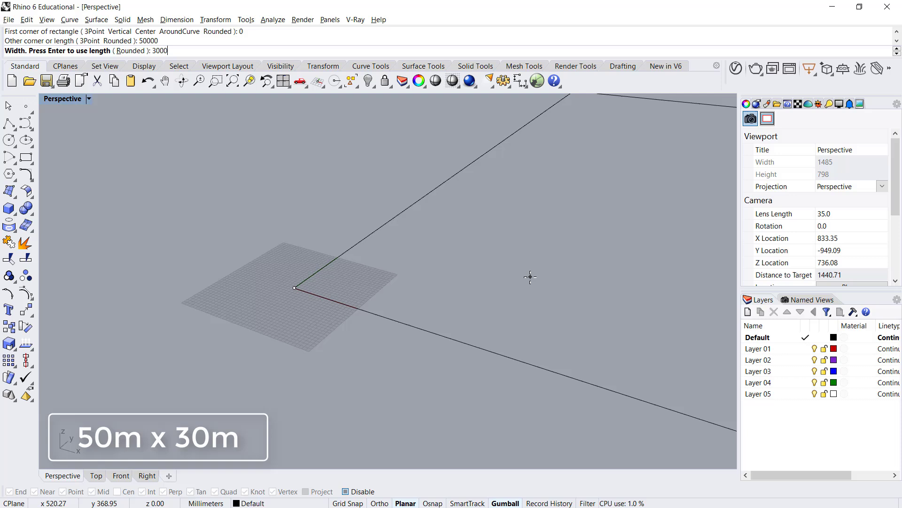
{"action": "key", "text": "Return"}
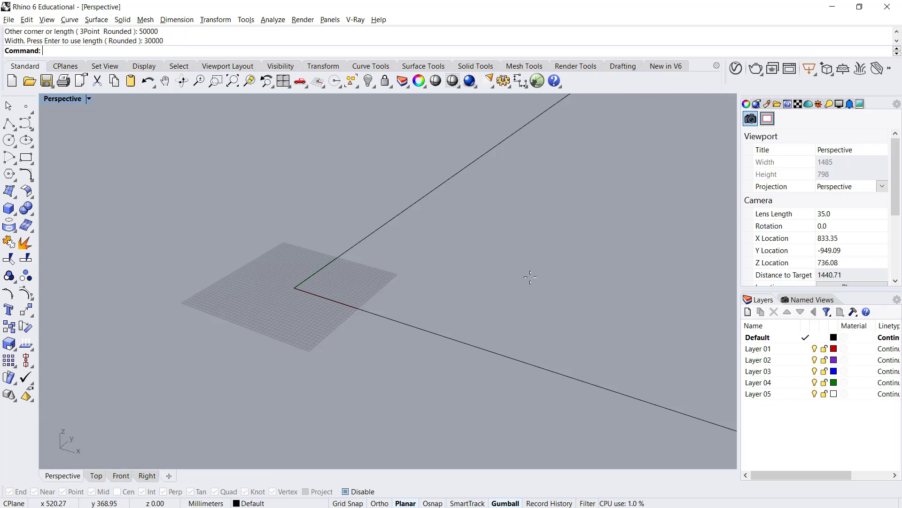
Step: In the Top view, draw a closed, wavy degree-3 control-point curve that nearly fills the rectangle, with inward dips on its upper, lower and right sides
{"action": "type", "text": "Z"}
{"action": "key", "text": "Return"}
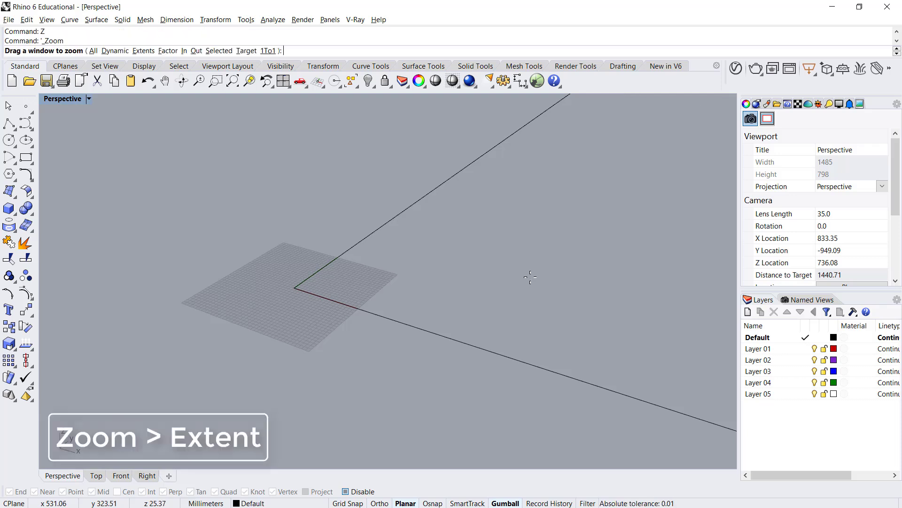
{"action": "left_click", "coordinate": [143, 50]}
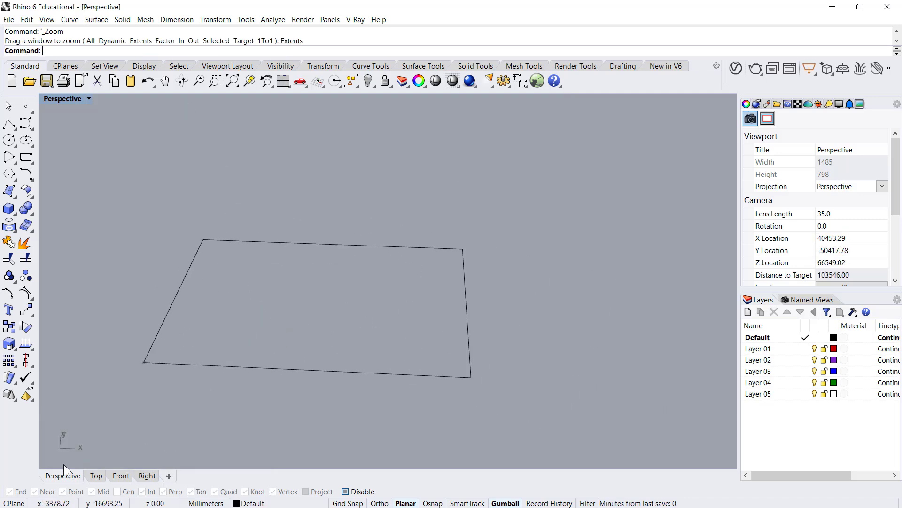
{"action": "left_click", "coordinate": [96, 475]}
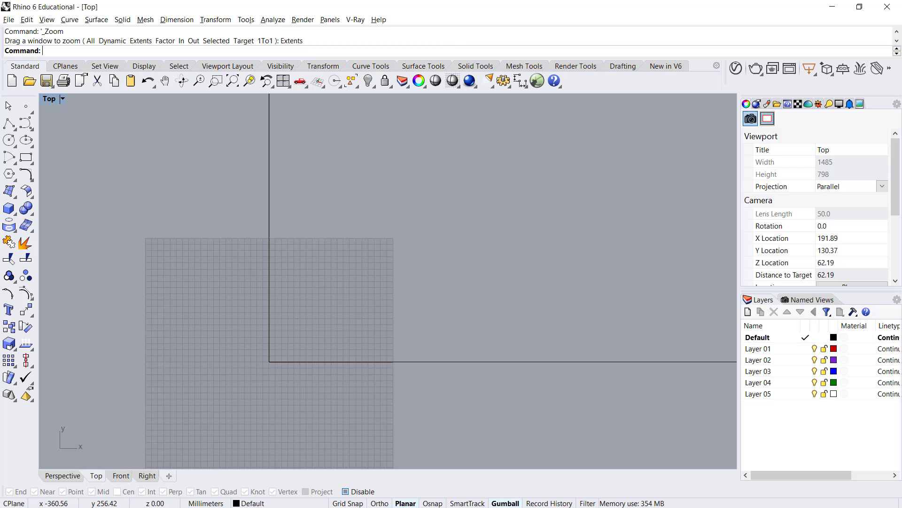
{"action": "left_click", "coordinate": [26, 122]}
{"action": "scroll", "coordinate": [339, 377], "scroll_direction": "down", "scroll_amount": 20}
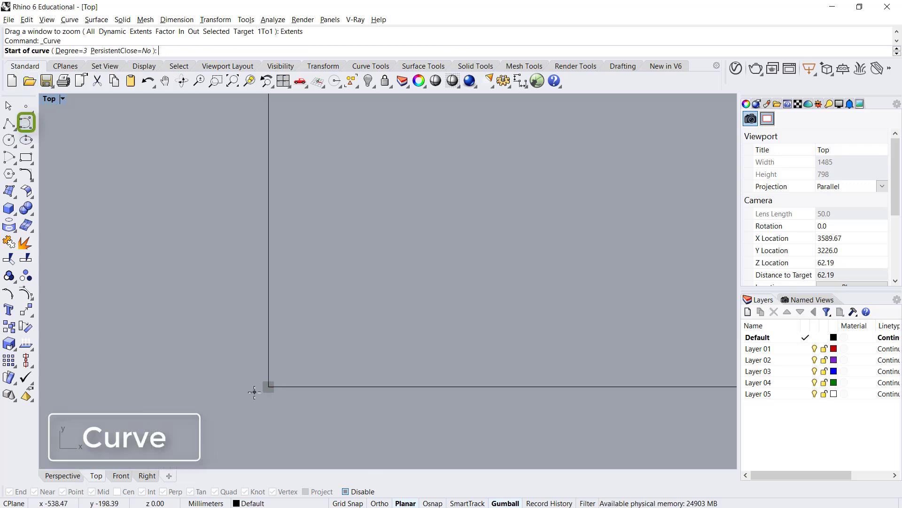
{"action": "scroll", "coordinate": [320, 338], "scroll_direction": "up", "scroll_amount": 8}
{"action": "left_click", "coordinate": [329, 333]}
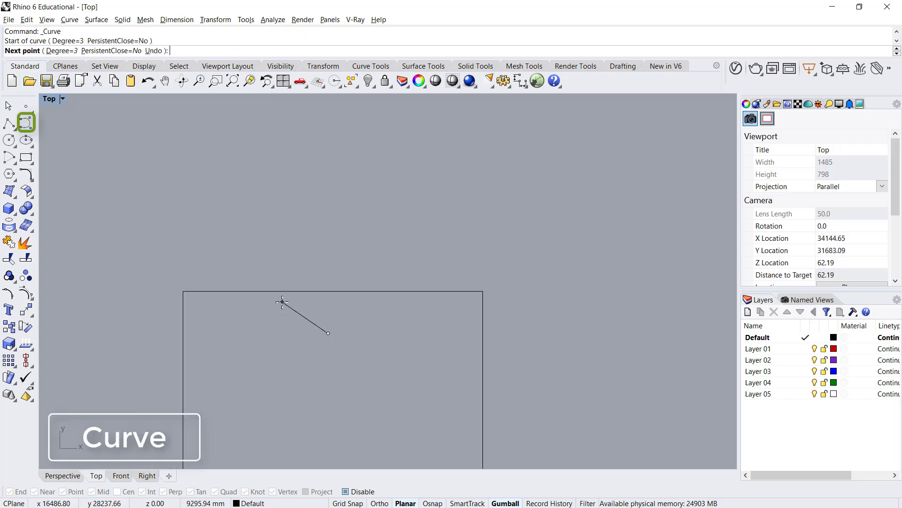
{"action": "left_click", "coordinate": [282, 301]}
{"action": "left_click", "coordinate": [235, 287]}
{"action": "left_click", "coordinate": [184, 340]}
{"action": "scroll", "coordinate": [188, 338], "scroll_direction": "down", "scroll_amount": 3}
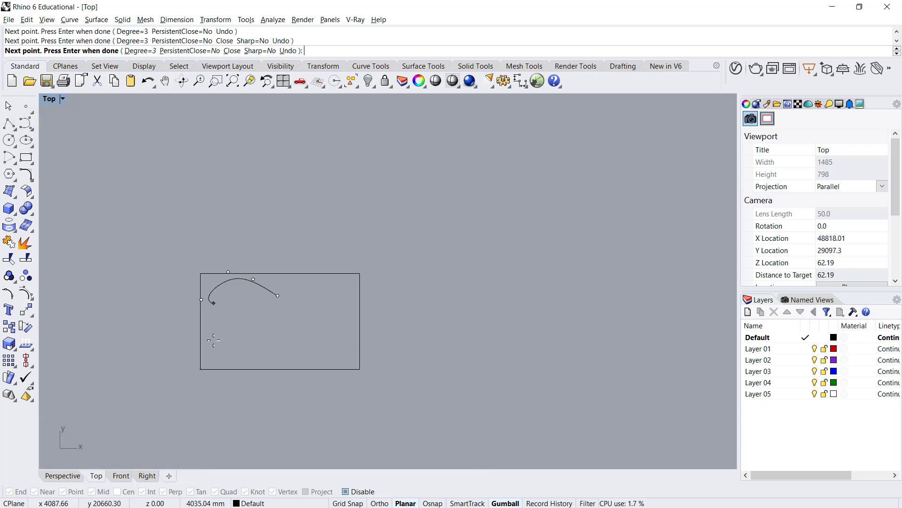
{"action": "scroll", "coordinate": [212, 339], "scroll_direction": "up", "scroll_amount": 3}
{"action": "left_click", "coordinate": [193, 324]}
{"action": "left_click", "coordinate": [225, 389]}
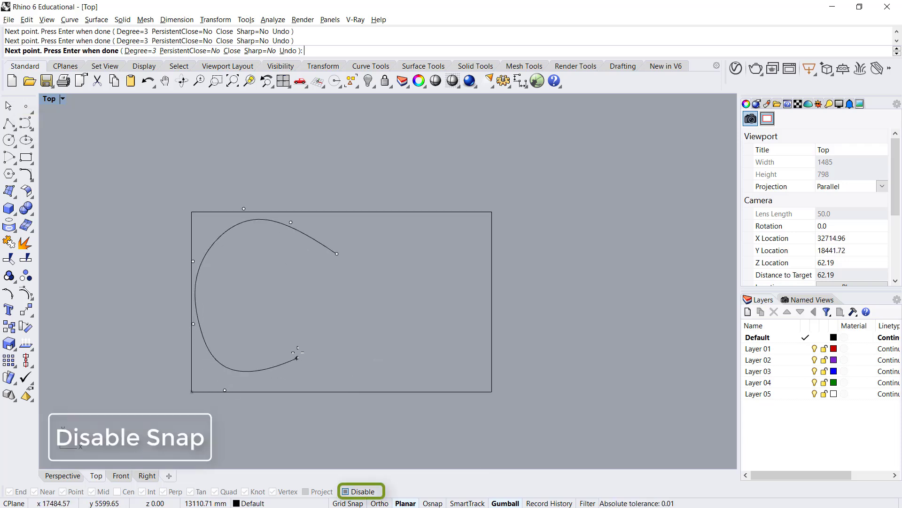
{"action": "left_click", "coordinate": [312, 373]}
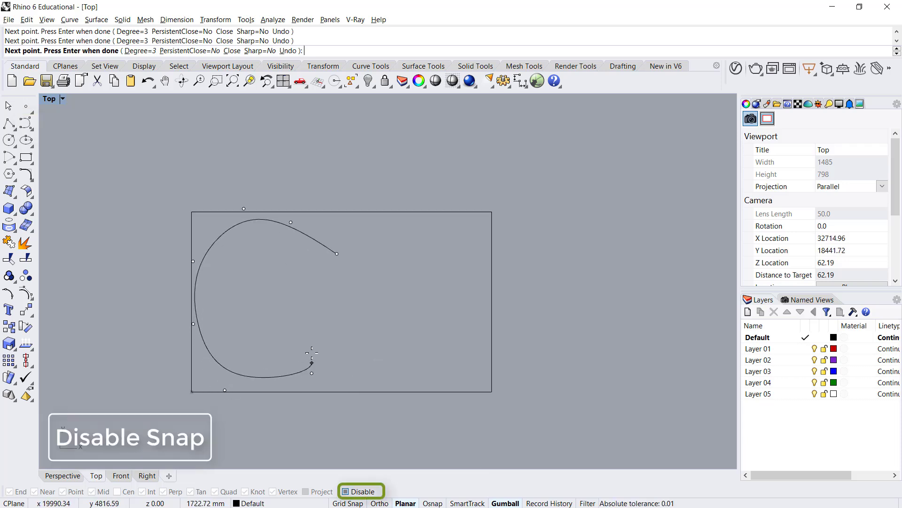
{"action": "left_click", "coordinate": [331, 316]}
{"action": "left_click", "coordinate": [394, 337]}
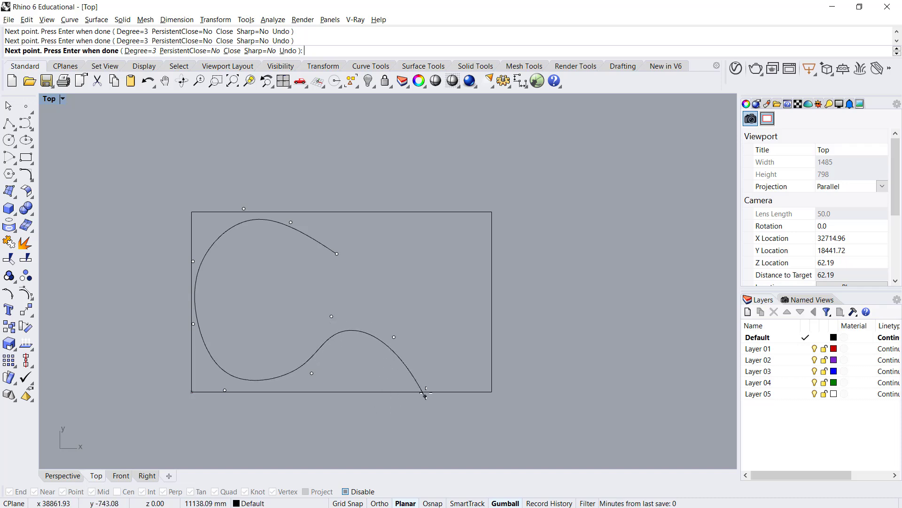
{"action": "left_click", "coordinate": [414, 386]}
{"action": "left_click", "coordinate": [480, 385]}
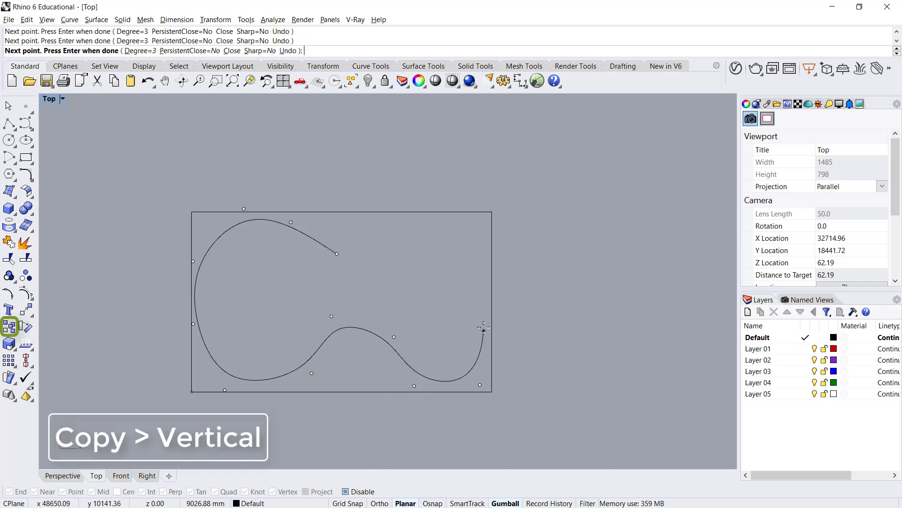
{"action": "left_click", "coordinate": [484, 324]}
{"action": "left_click", "coordinate": [442, 287]}
{"action": "left_click", "coordinate": [488, 247]}
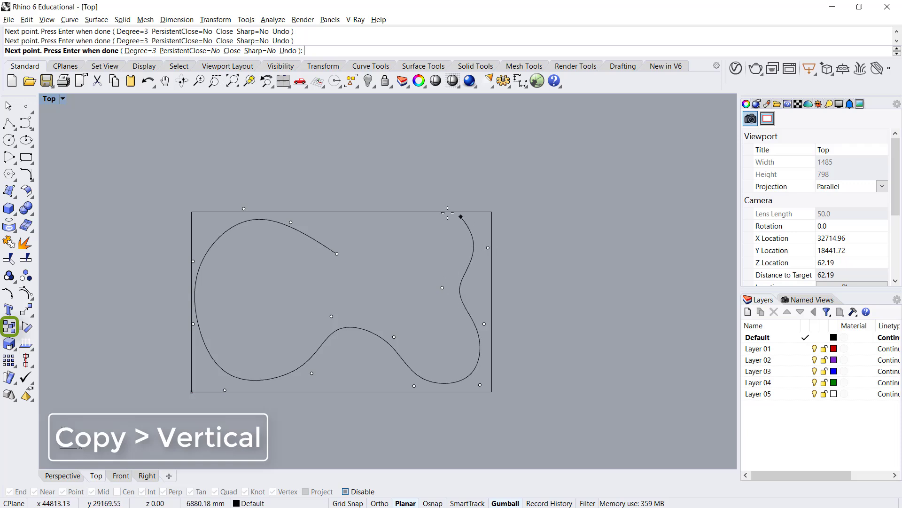
{"action": "left_click", "coordinate": [436, 208]}
{"action": "left_click", "coordinate": [370, 212]}
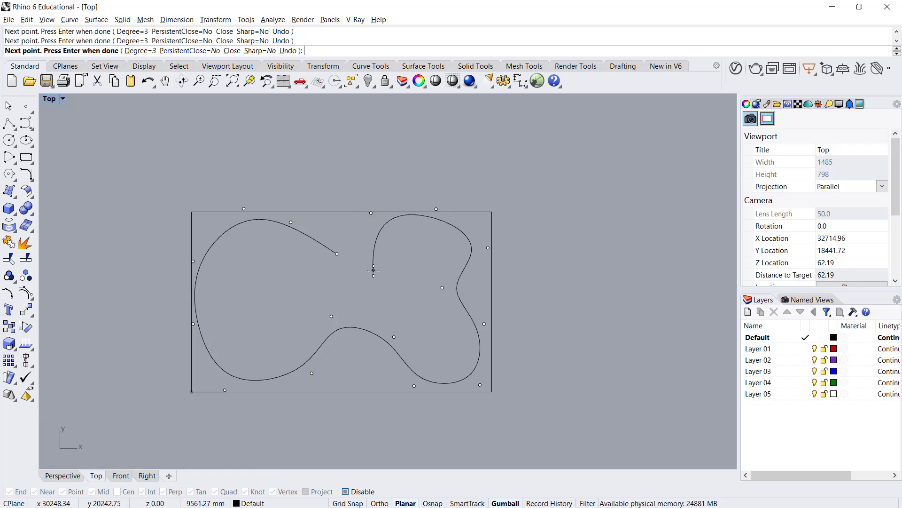
{"action": "left_click", "coordinate": [225, 51]}
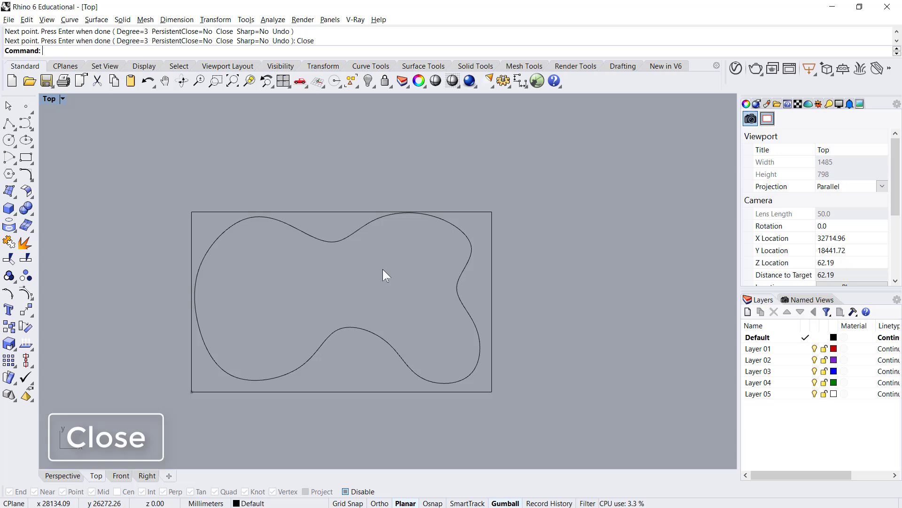
Step: Move the control point at the curve's upper dip slightly inward to deepen the dip
{"action": "left_click", "coordinate": [355, 231]}
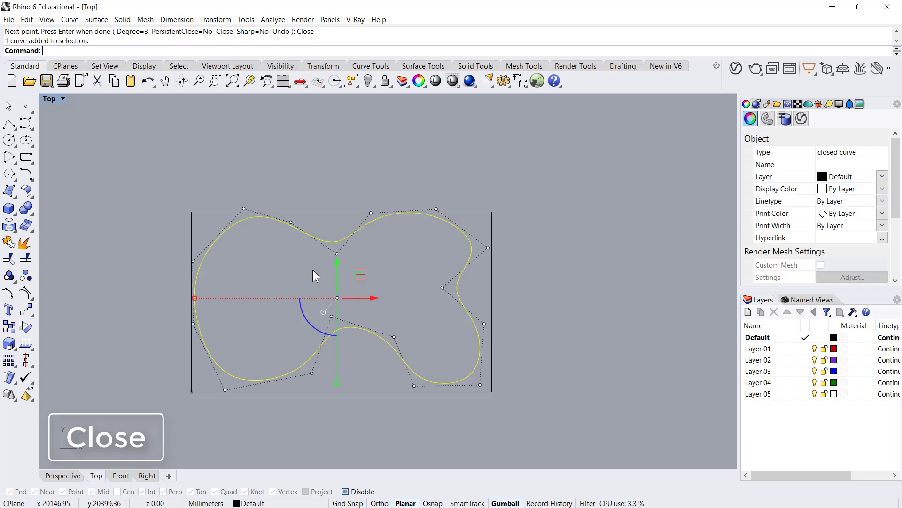
{"action": "left_click", "coordinate": [337, 254]}
{"action": "left_click_drag", "start_coordinate": [362, 235], "coordinate": [364, 250]}
{"action": "left_click", "coordinate": [424, 260]}
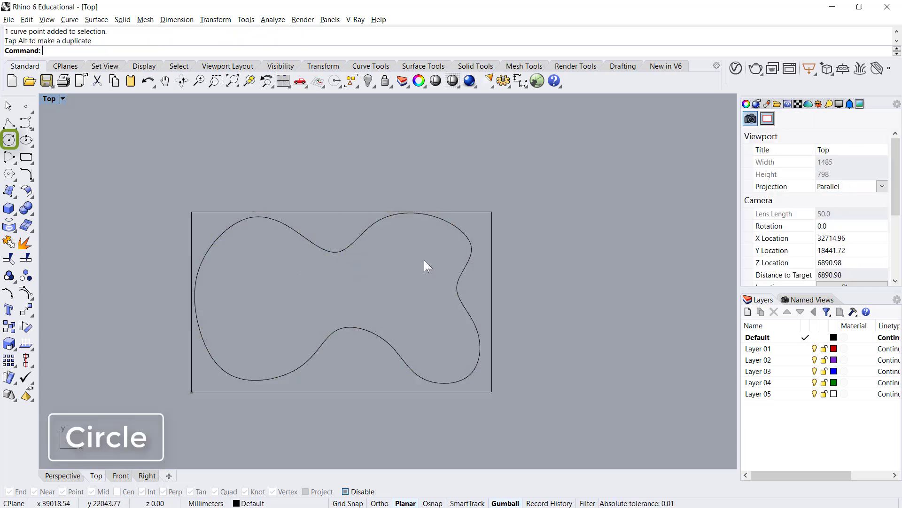
Step: Draw a deformable circle with a 2000 mm radius inside the left lobe of the closed curve
{"action": "left_click", "coordinate": [9, 139]}
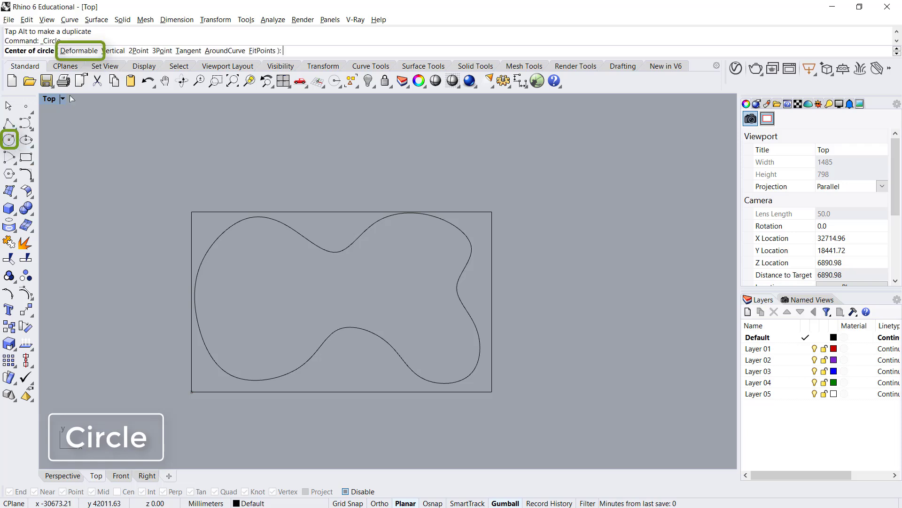
{"action": "left_click", "coordinate": [77, 50]}
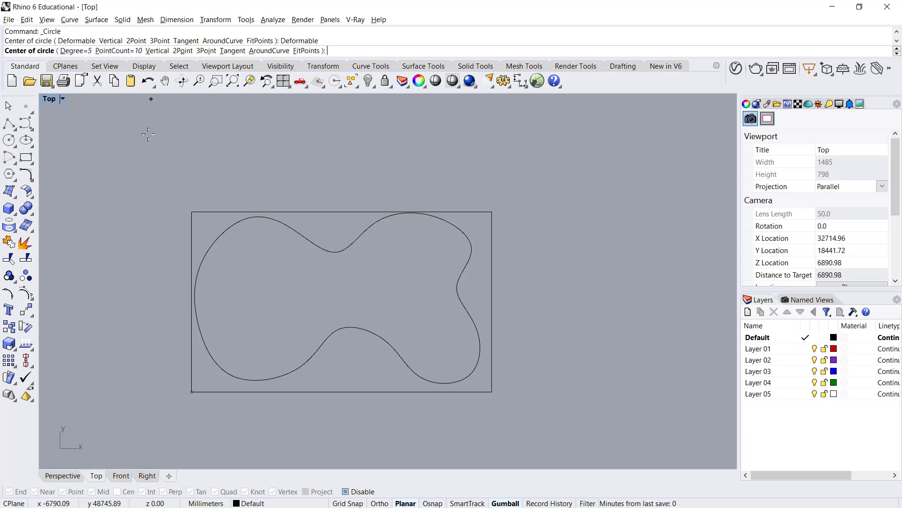
{"action": "scroll", "coordinate": [257, 303], "scroll_direction": "up", "scroll_amount": 3}
{"action": "left_click", "coordinate": [262, 300]}
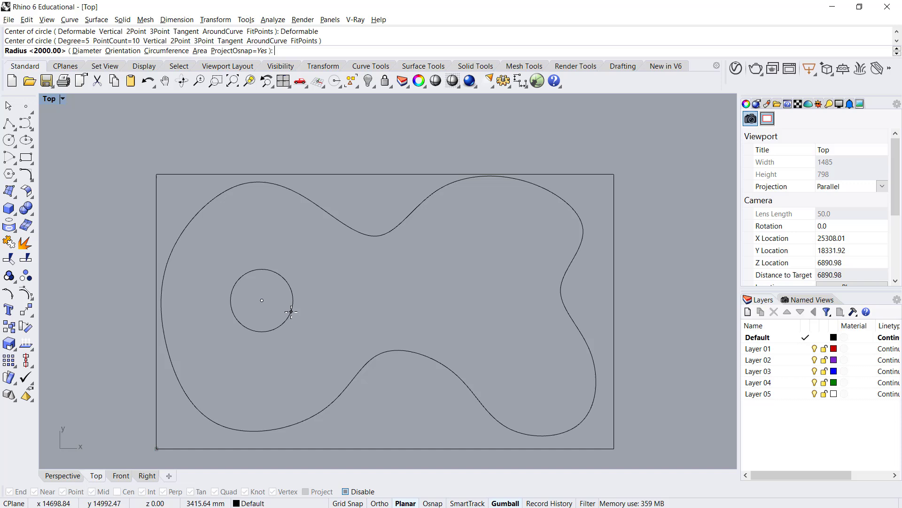
{"action": "type", "text": "2000"}
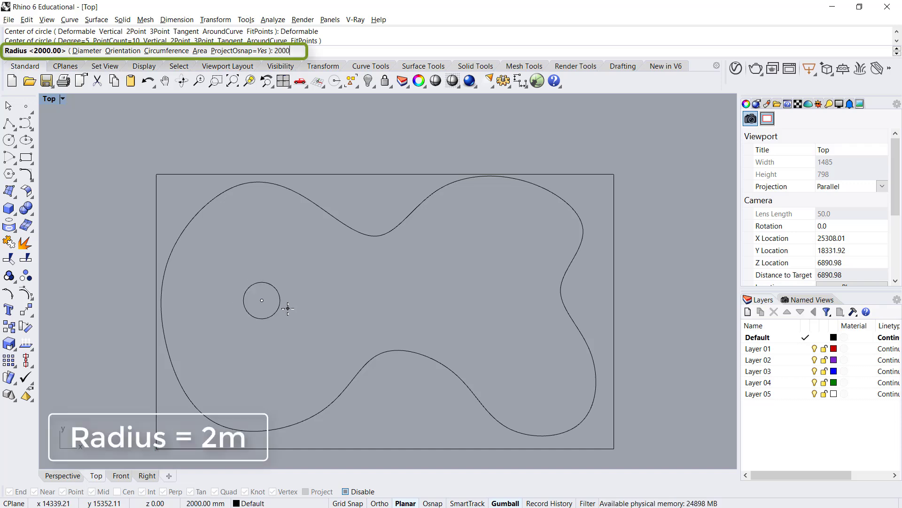
{"action": "key", "text": "Return"}
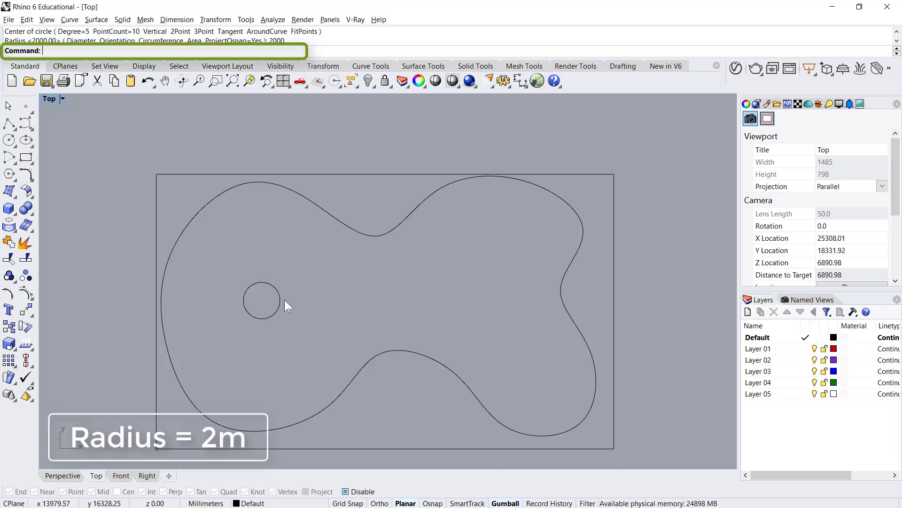
Step: Copy the circle to the upper-right lobe, the lower-right lobe and the middle of the closed curve
{"action": "left_click", "coordinate": [284, 300]}
{"action": "left_click", "coordinate": [26, 310]}
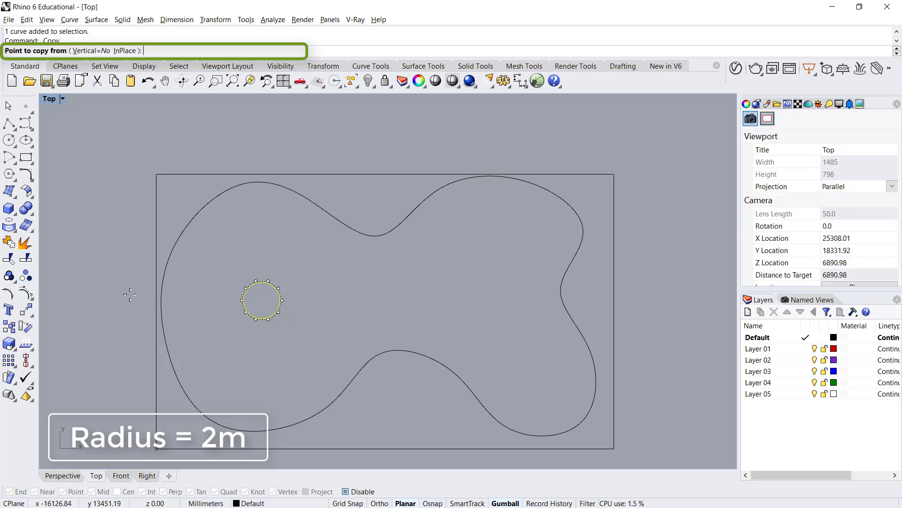
{"action": "left_click", "coordinate": [259, 304]}
{"action": "left_click", "coordinate": [492, 244]}
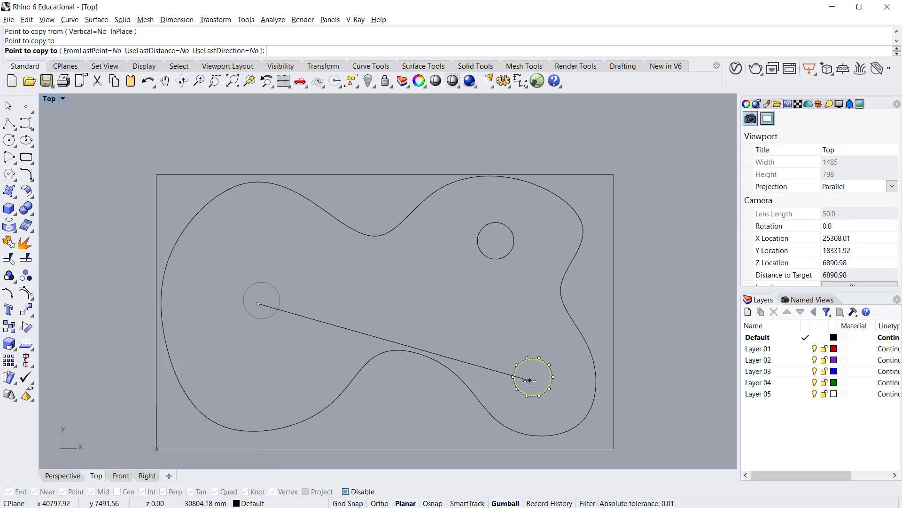
{"action": "left_click", "coordinate": [531, 361]}
{"action": "left_click", "coordinate": [393, 295]}
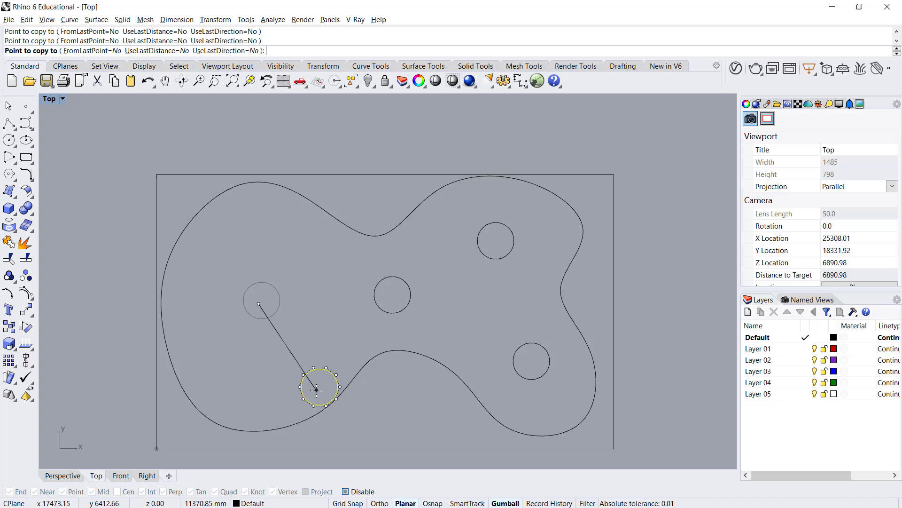
{"action": "right_click", "coordinate": [316, 389]}
Step: Finish copying the circles and move the control point at the lower edge of the curve's left lobe slightly outward
{"action": "left_click", "coordinate": [391, 371]}
{"action": "left_click", "coordinate": [392, 351]}
{"action": "left_click", "coordinate": [339, 419]}
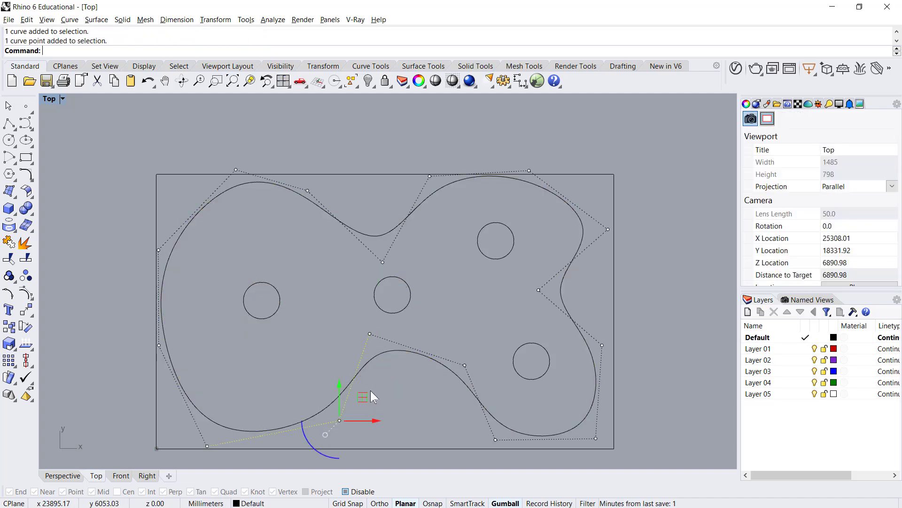
{"action": "mouse_move", "coordinate": [362, 395]}
{"action": "left_mouse_down"}
{"action": "mouse_move", "coordinate": [334, 423]}
{"action": "mouse_move", "coordinate": [355, 405]}
{"action": "left_mouse_up"}
{"action": "key", "text": "Escape"}
{"action": "key", "text": "Escape"}
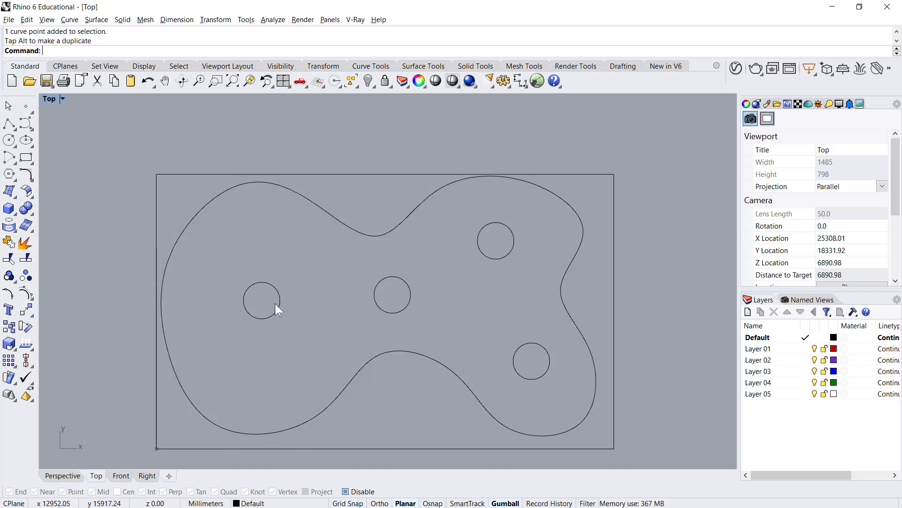
Step: Offset the circle in the left lobe outward by about 7422 mm
{"action": "left_click", "coordinate": [280, 306]}
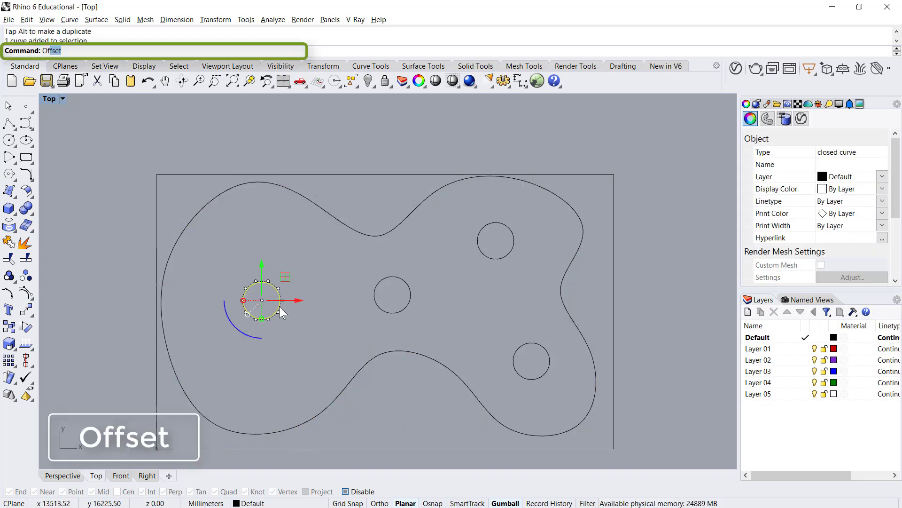
{"action": "key", "text": "Return"}
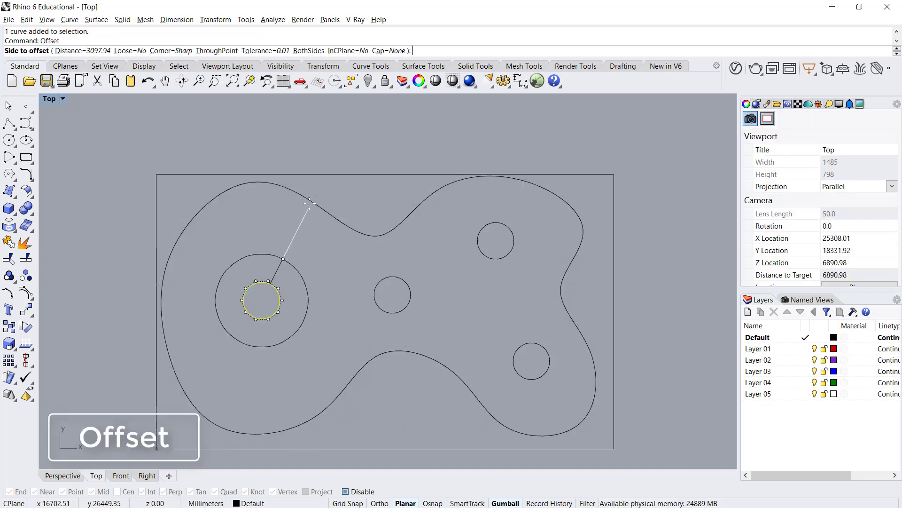
{"action": "left_click", "coordinate": [101, 52]}
{"action": "left_click", "coordinate": [255, 282]}
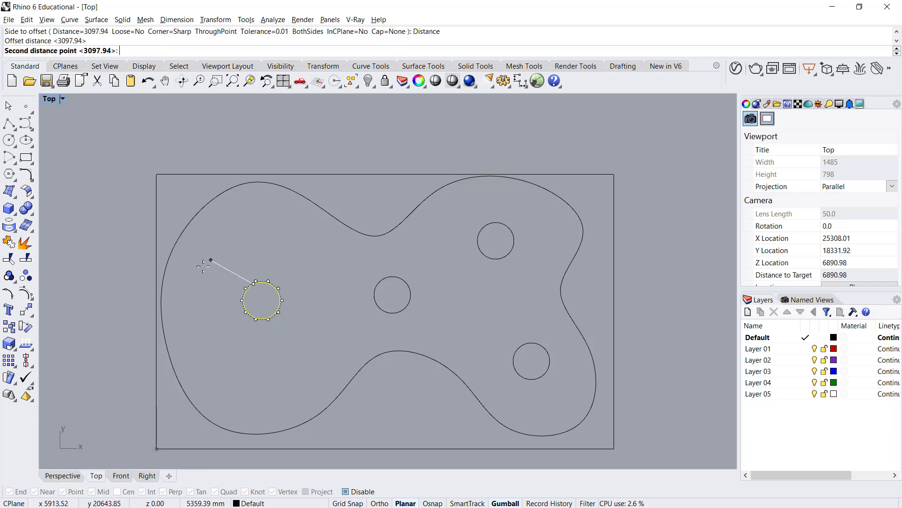
{"action": "left_click", "coordinate": [201, 247]}
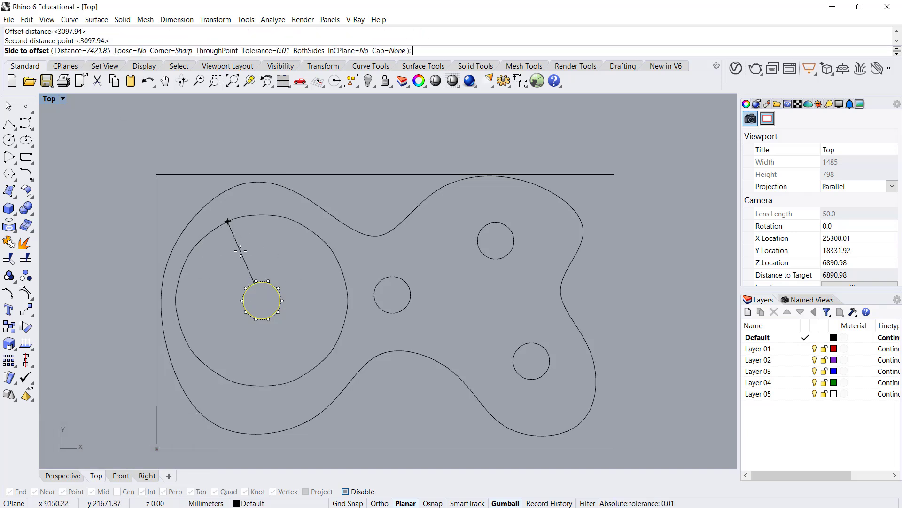
{"action": "left_click", "coordinate": [240, 251]}
{"action": "key", "text": "Escape"}
Step: Offset the upper-right circle outward by about 4760 mm and shift both concentric circles slightly down and right
{"action": "left_click", "coordinate": [490, 259]}
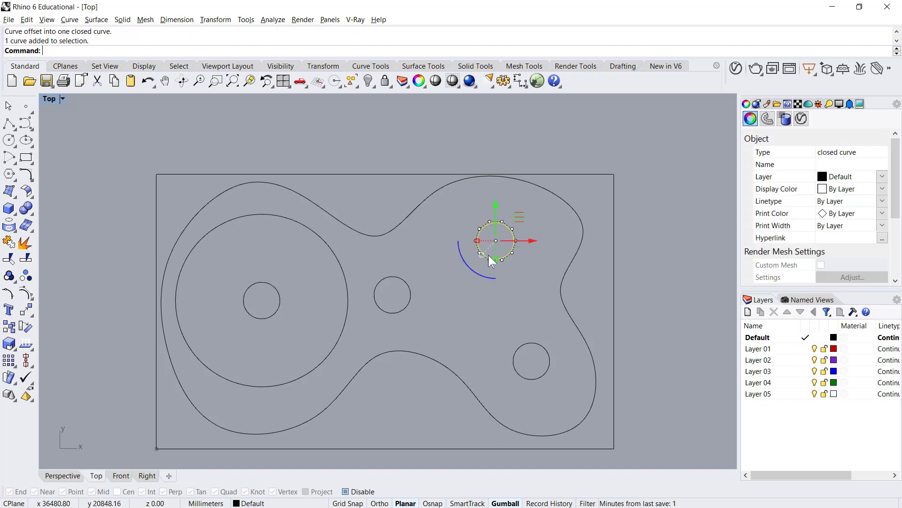
{"action": "key", "text": "Return"}
{"action": "left_click", "coordinate": [80, 51]}
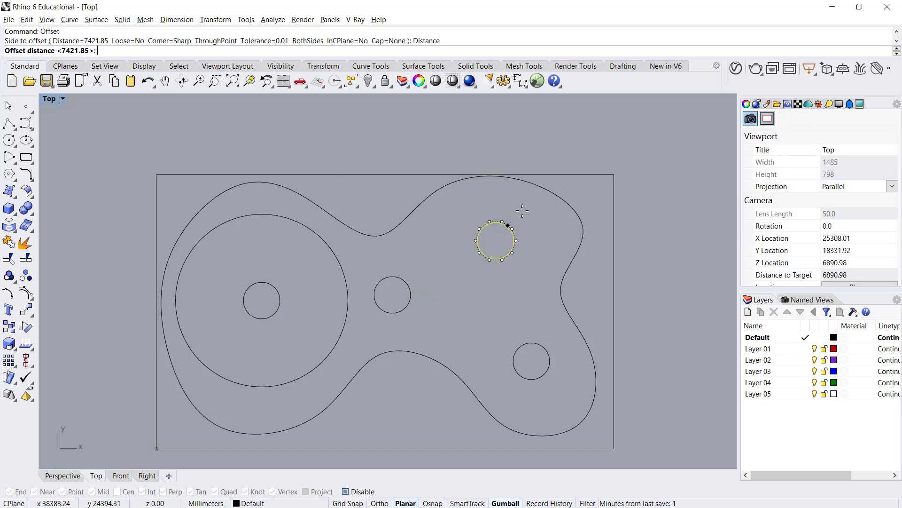
{"action": "left_click", "coordinate": [511, 227]}
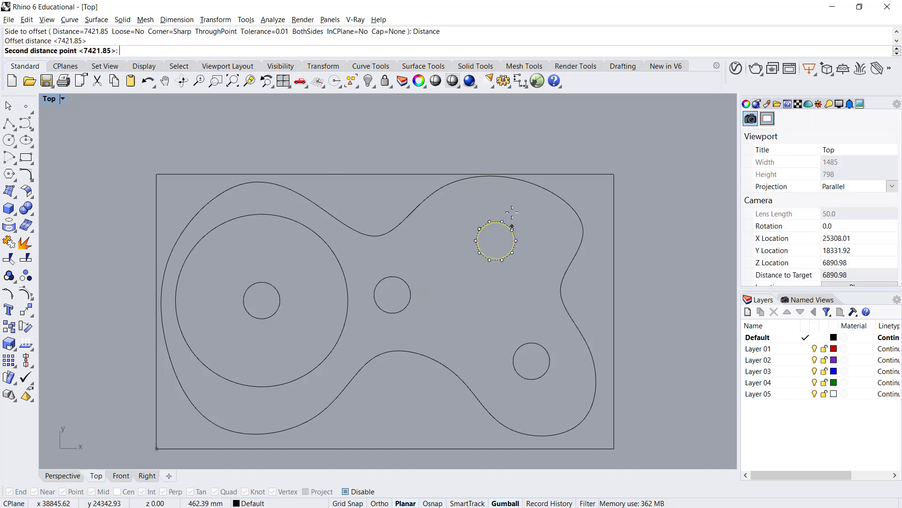
{"action": "left_click", "coordinate": [537, 194]}
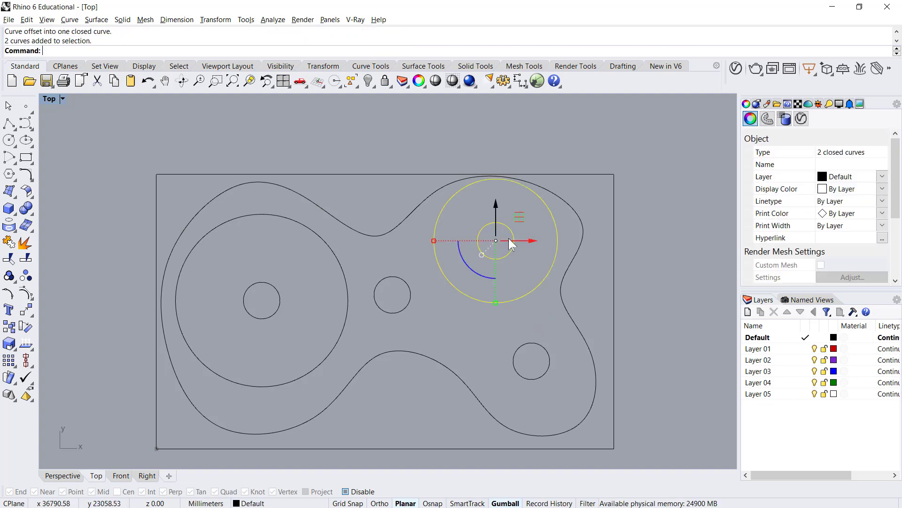
{"action": "left_click_drag", "start_coordinate": [522, 216], "coordinate": [524, 224]}
{"action": "left_click", "coordinate": [577, 269]}
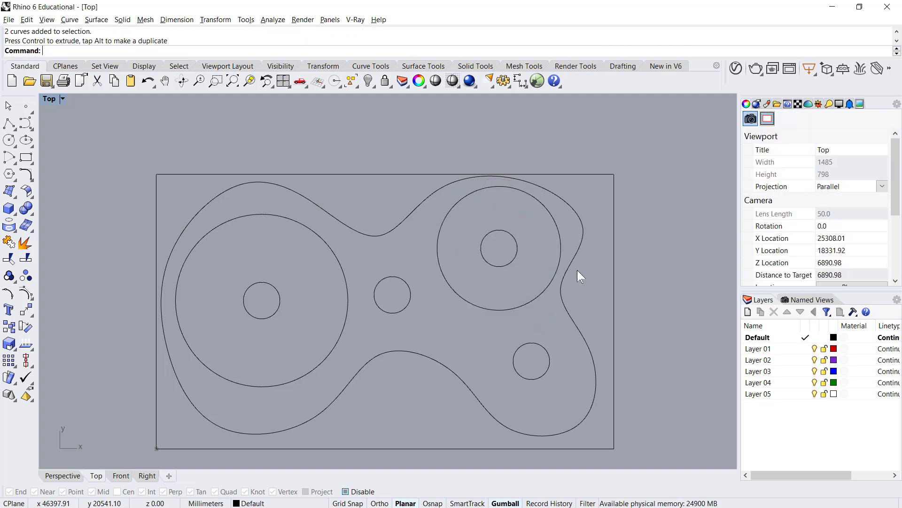
Step: Offset the lower-right circle outward by the same distance of 4760.27 mm
{"action": "left_click", "coordinate": [549, 368]}
{"action": "right_click", "coordinate": [549, 369]}
{"action": "left_click", "coordinate": [572, 375]}
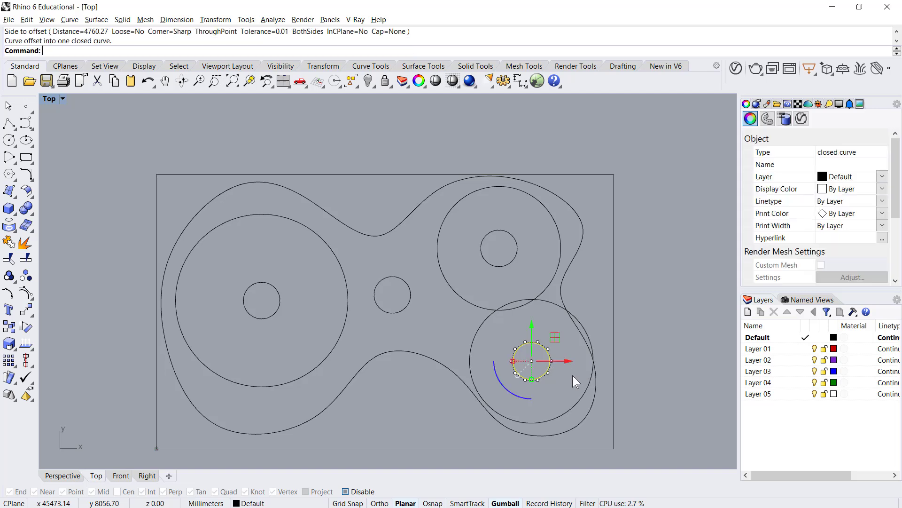
Step: Adjust the control points around the curve's lower-right lobe and shift the two circles there slightly down and right to fit inside
{"action": "left_click", "coordinate": [595, 405]}
{"action": "left_click", "coordinate": [603, 344]}
{"action": "left_click_drag", "start_coordinate": [625, 321], "coordinate": [638, 303]}
{"action": "left_click", "coordinate": [495, 440]}
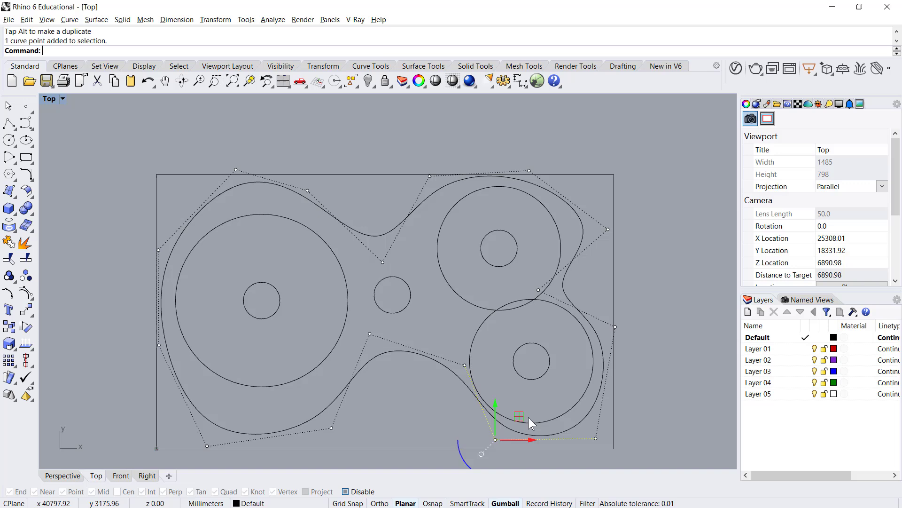
{"action": "left_click", "coordinate": [464, 365]}
{"action": "mouse_move", "coordinate": [490, 342]}
{"action": "left_mouse_down"}
{"action": "mouse_move", "coordinate": [481, 348]}
{"action": "mouse_move", "coordinate": [512, 327]}
{"action": "mouse_move", "coordinate": [548, 323]}
{"action": "left_mouse_up"}
{"action": "key", "text": "Escape"}
{"action": "key", "text": "Escape"}
{"action": "scroll", "coordinate": [565, 419], "scroll_direction": "up", "scroll_amount": 4}
{"action": "key", "text": "Escape"}
{"action": "scroll", "coordinate": [597, 289], "scroll_direction": "down", "scroll_amount": 3}
{"action": "scroll", "coordinate": [451, 264], "scroll_direction": "up", "scroll_amount": 2}
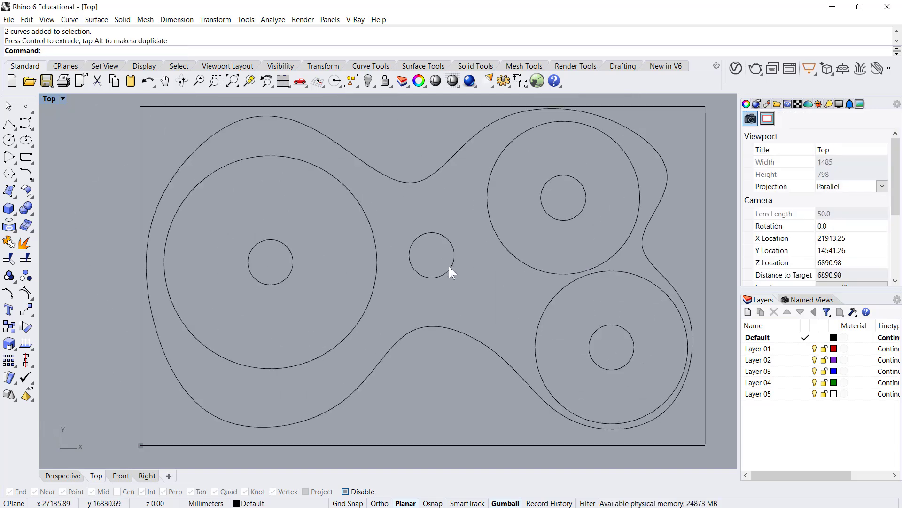
Step: Offset the middle circle outward by about 3656 mm
{"action": "left_click", "coordinate": [453, 268]}
{"action": "type", "text": "Offset"}
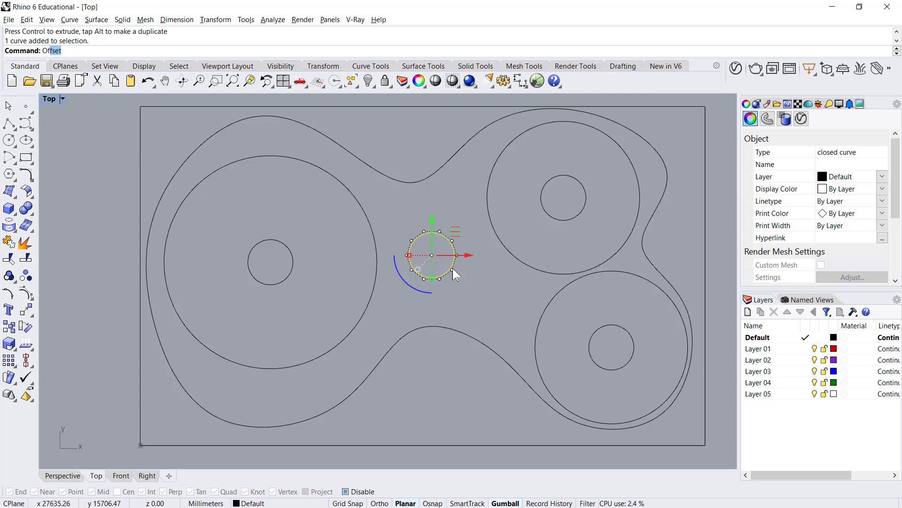
{"action": "key", "text": "Return"}
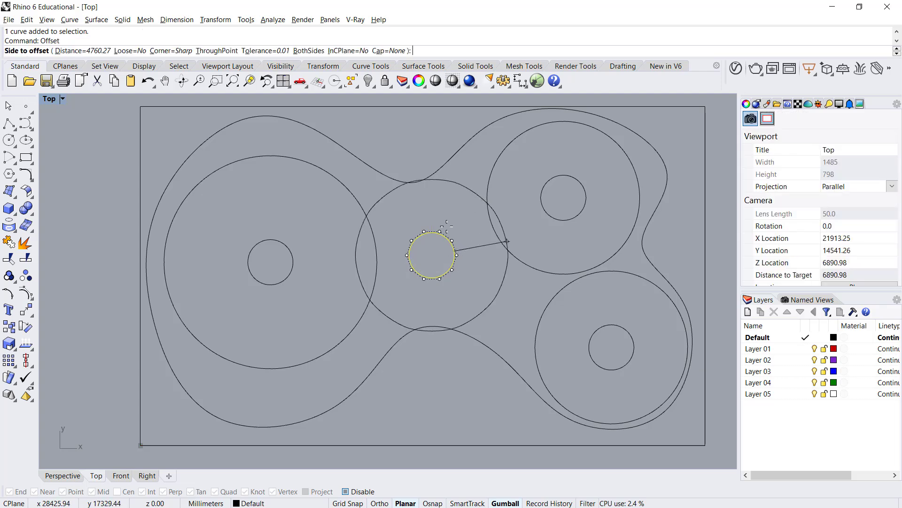
{"action": "left_click", "coordinate": [82, 50]}
{"action": "scroll", "coordinate": [473, 271], "scroll_direction": "up", "scroll_amount": 1}
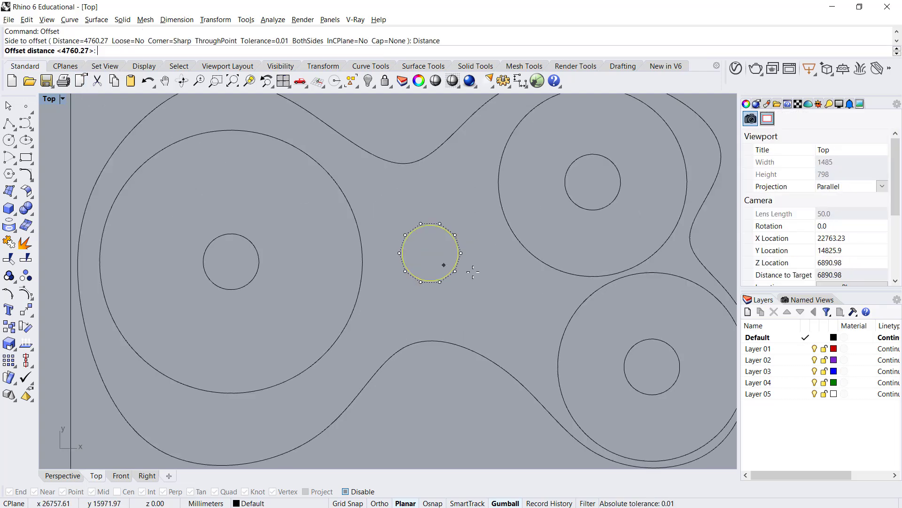
{"action": "left_click", "coordinate": [455, 239]}
{"action": "left_click", "coordinate": [484, 227]}
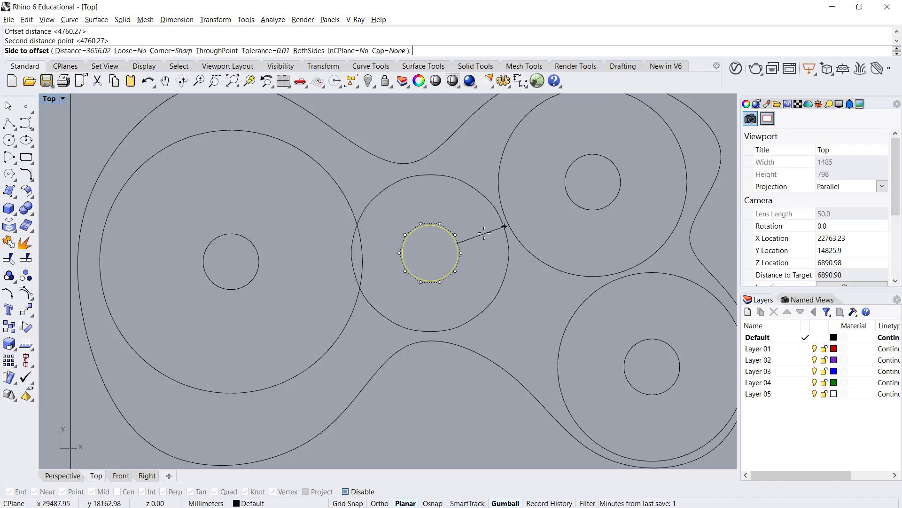
{"action": "left_click", "coordinate": [480, 256]}
Step: Move the left pair of concentric circles slightly left, and shift the middle pair so its outer circle sits clear of its neighbours
{"action": "left_click_drag", "start_coordinate": [495, 320], "coordinate": [428, 268]}
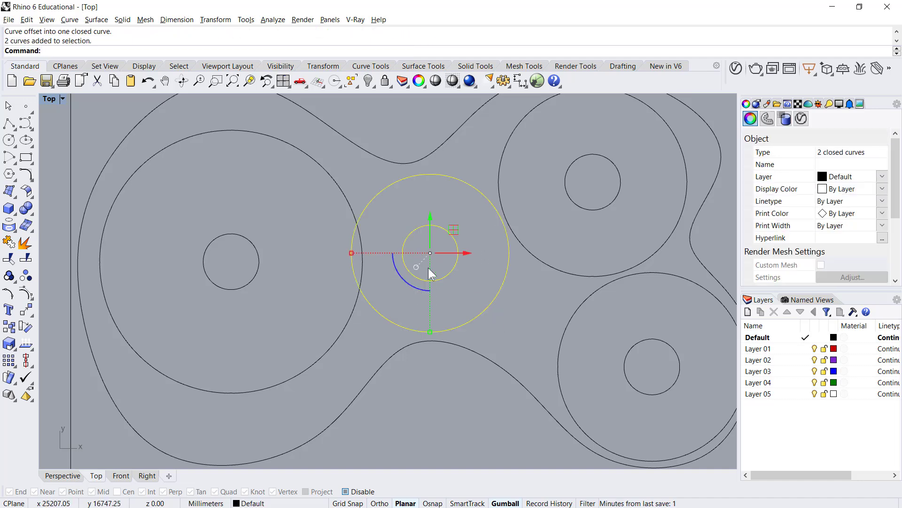
{"action": "left_click_drag", "start_coordinate": [253, 312], "coordinate": [97, 207]}
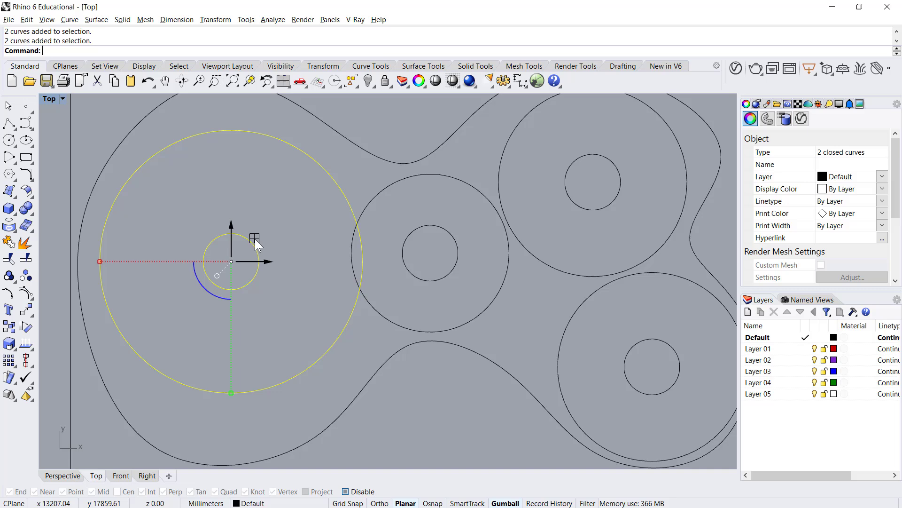
{"action": "left_click_drag", "start_coordinate": [255, 238], "coordinate": [237, 238]}
{"action": "scroll", "coordinate": [328, 302], "scroll_direction": "down", "scroll_amount": 4}
{"action": "left_click", "coordinate": [426, 297]}
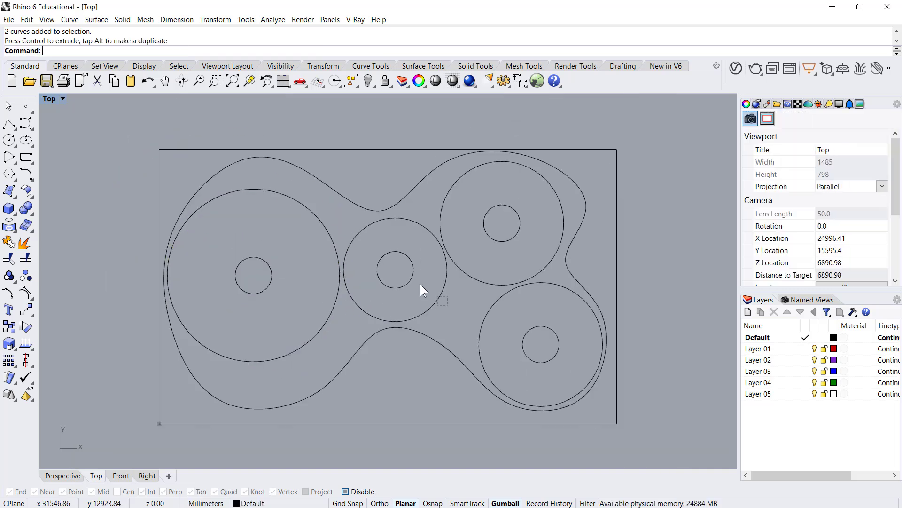
{"action": "left_click_drag", "start_coordinate": [421, 283], "coordinate": [405, 276]}
{"action": "left_click", "coordinate": [445, 326]}
Step: Raise the two control points beneath the large left circle and adjust the neighbouring lower points to tighten the curve around it
{"action": "scroll", "coordinate": [375, 362], "scroll_direction": "down", "scroll_amount": 6}
{"action": "left_click", "coordinate": [358, 364]}
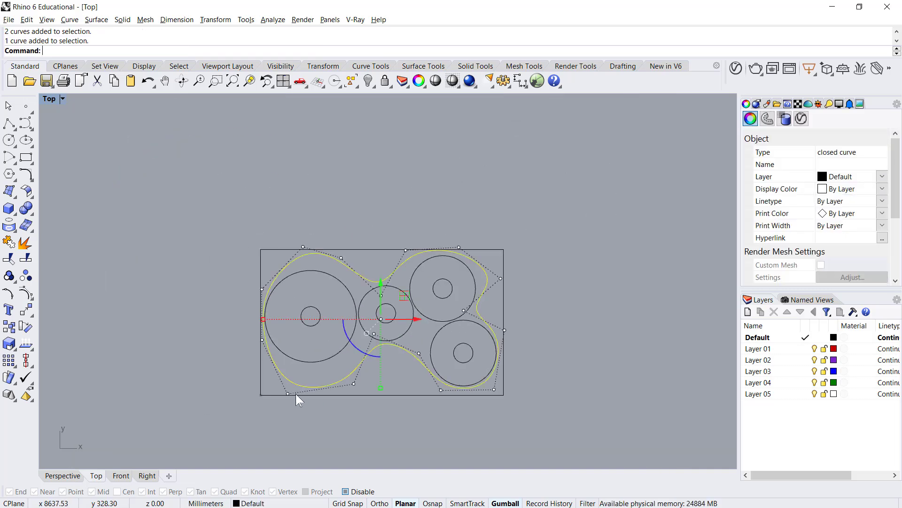
{"action": "scroll", "coordinate": [297, 397], "scroll_direction": "up", "scroll_amount": 3}
{"action": "left_click_drag", "start_coordinate": [243, 424], "coordinate": [457, 334]}
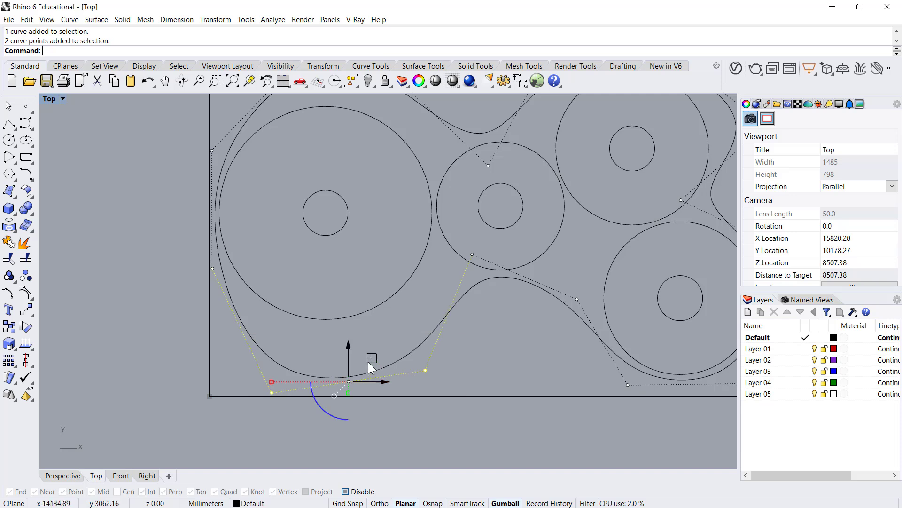
{"action": "left_click_drag", "start_coordinate": [369, 362], "coordinate": [372, 311]}
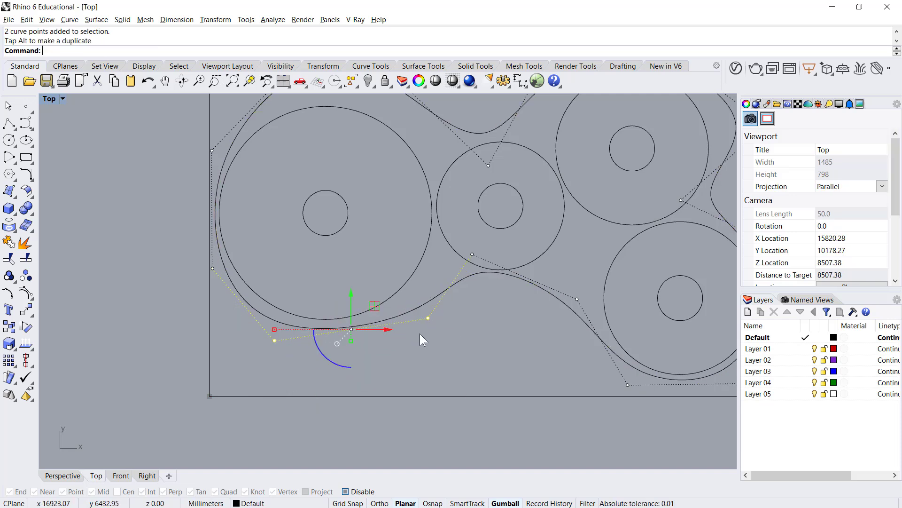
{"action": "left_click", "coordinate": [428, 318]}
{"action": "mouse_move", "coordinate": [451, 300]}
{"action": "left_mouse_down"}
{"action": "mouse_move", "coordinate": [473, 297]}
{"action": "mouse_move", "coordinate": [488, 233]}
{"action": "mouse_move", "coordinate": [492, 241]}
{"action": "left_mouse_up"}
{"action": "left_click", "coordinate": [517, 339]}
{"action": "key", "text": "Escape"}
{"action": "scroll", "coordinate": [489, 302], "scroll_direction": "down", "scroll_amount": 10}
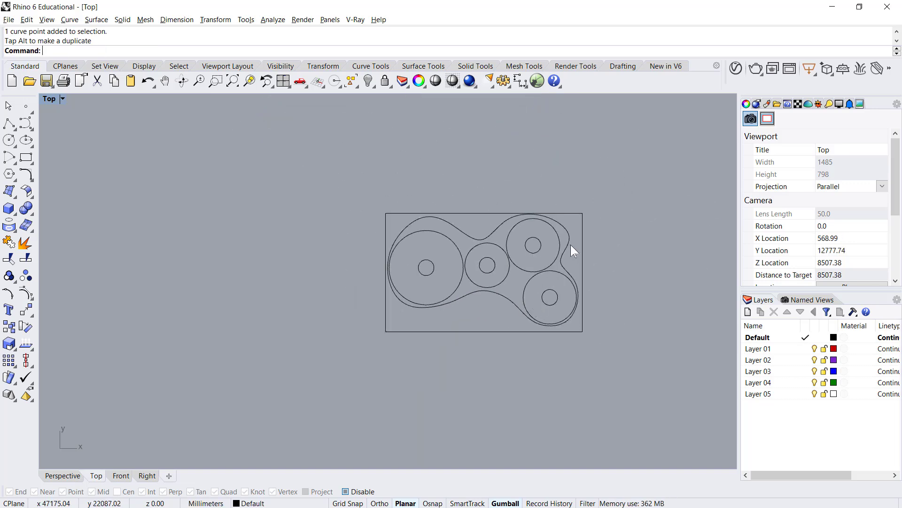
Step: Pull the control point at the upper-right lobe inward and move the right dip's control point slightly outward to clear the circles
{"action": "scroll", "coordinate": [568, 247], "scroll_direction": "up", "scroll_amount": 4}
{"action": "left_click", "coordinate": [567, 244]}
{"action": "scroll", "coordinate": [572, 222], "scroll_direction": "up", "scroll_amount": 8}
{"action": "left_click", "coordinate": [604, 243]}
{"action": "left_click_drag", "start_coordinate": [632, 216], "coordinate": [602, 209]}
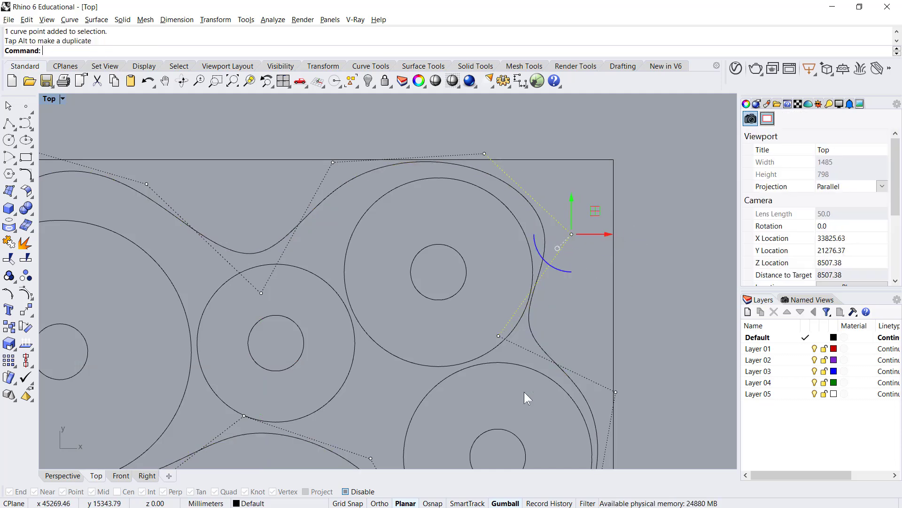
{"action": "left_click", "coordinate": [499, 336]}
{"action": "left_click_drag", "start_coordinate": [521, 314], "coordinate": [532, 338]}
Step: Move the control point on the upper-right lobe's left shoulder to the right and lower the two control points above the large left circle
{"action": "scroll", "coordinate": [556, 239], "scroll_direction": "down", "scroll_amount": 4}
{"action": "left_click", "coordinate": [409, 209]}
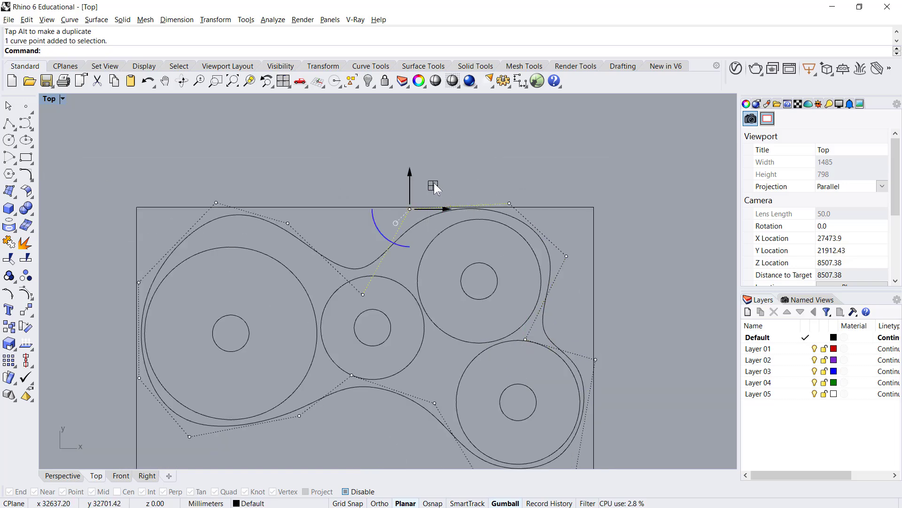
{"action": "left_click_drag", "start_coordinate": [432, 184], "coordinate": [454, 191]}
{"action": "scroll", "coordinate": [527, 201], "scroll_direction": "down", "scroll_amount": 8}
{"action": "scroll", "coordinate": [379, 165], "scroll_direction": "up", "scroll_amount": 6}
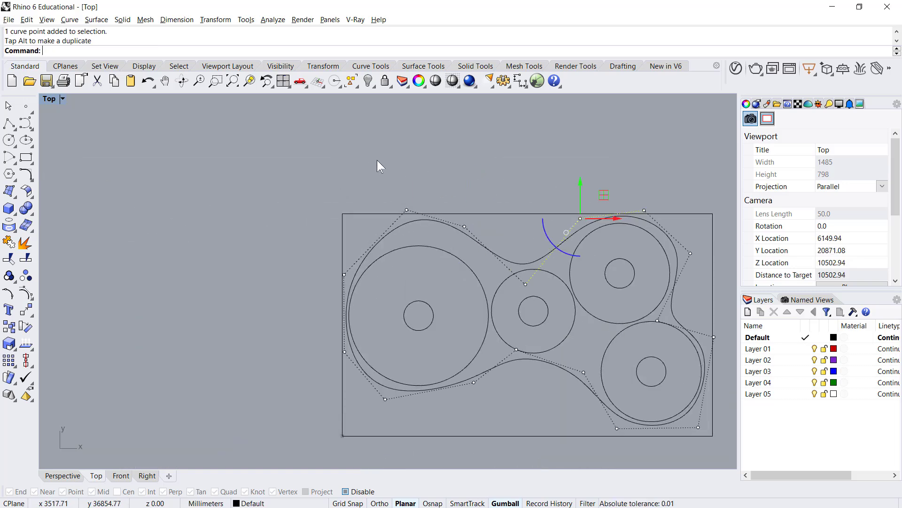
{"action": "left_click_drag", "start_coordinate": [378, 165], "coordinate": [493, 229]}
{"action": "left_click_drag", "start_coordinate": [461, 192], "coordinate": [457, 209]}
{"action": "key", "text": "Escape"}
{"action": "key", "text": "Escape"}
{"action": "scroll", "coordinate": [462, 199], "scroll_direction": "down", "scroll_amount": 2}
{"action": "scroll", "coordinate": [465, 218], "scroll_direction": "down", "scroll_amount": 4}
{"action": "scroll", "coordinate": [472, 223], "scroll_direction": "up", "scroll_amount": 2}
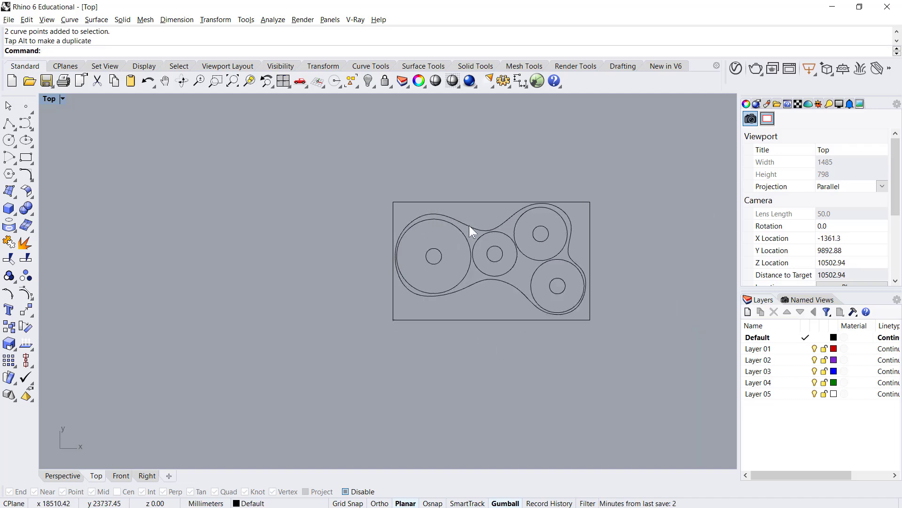
Step: In the Perspective view, raise the closed freeform curve vertically by 12000 mm
{"action": "left_click", "coordinate": [470, 225]}
{"action": "left_click", "coordinate": [63, 473]}
{"action": "right_click_drag", "start_coordinate": [282, 391], "coordinate": [341, 362]}
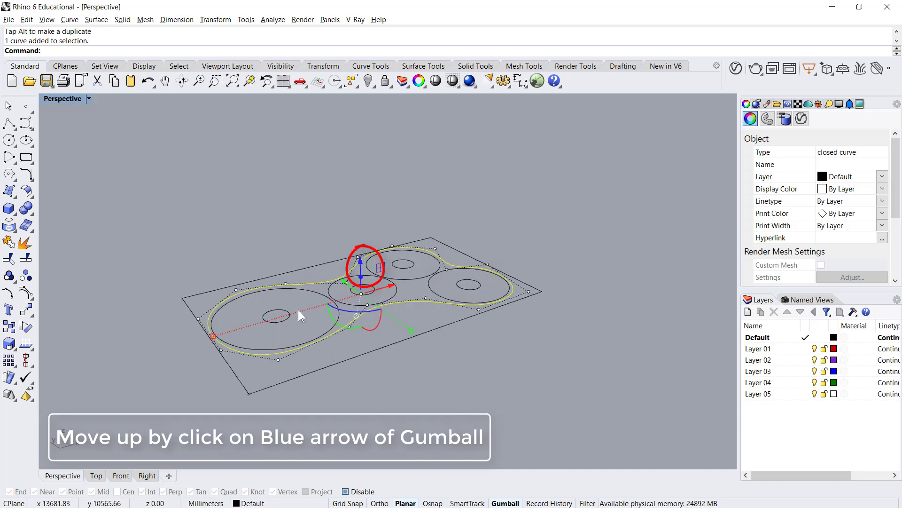
{"action": "left_click", "coordinate": [362, 263]}
{"action": "type", "text": "1"}
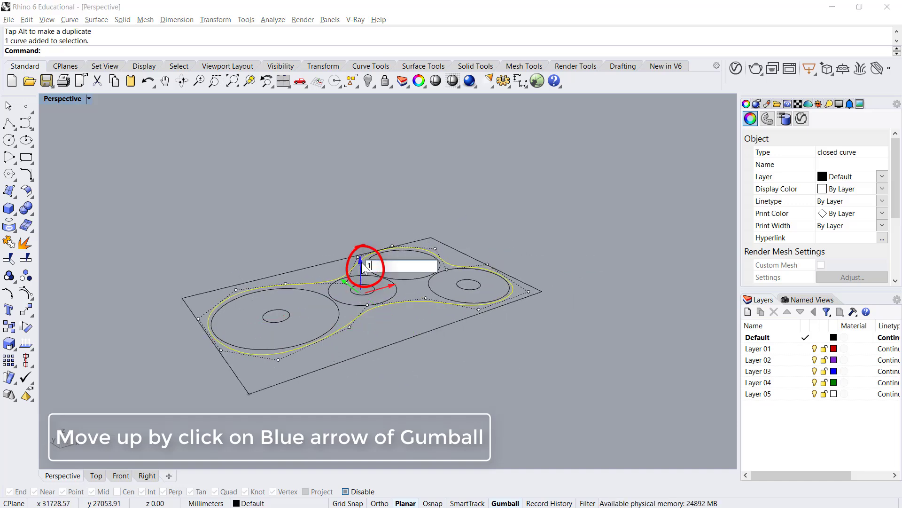
{"action": "type", "text": "2000"}
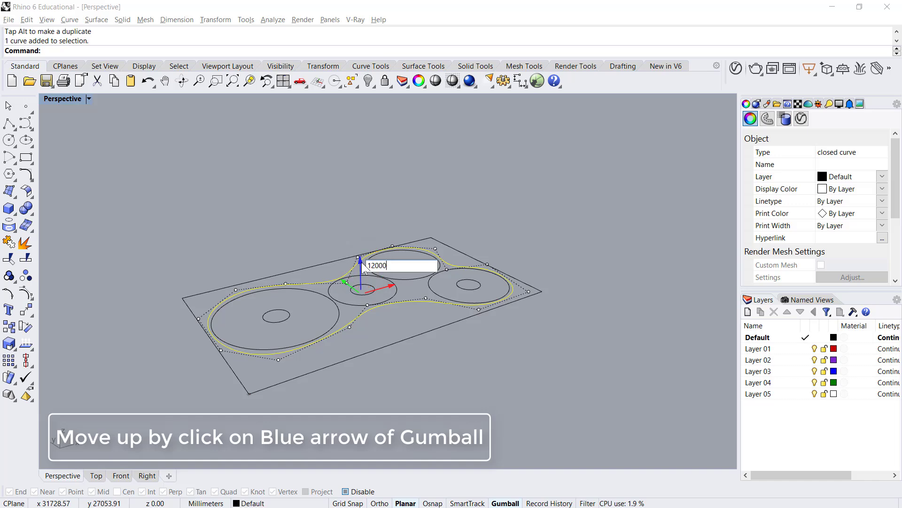
{"action": "key", "text": "Return"}
{"action": "left_click", "coordinate": [295, 230]}
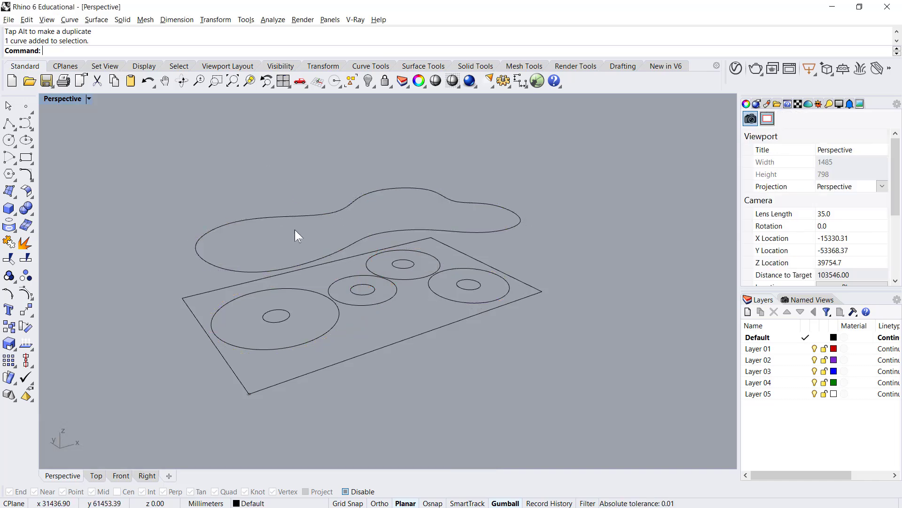
Step: Create a planar surface from the raised closed freeform curve
{"action": "left_click", "coordinate": [332, 217]}
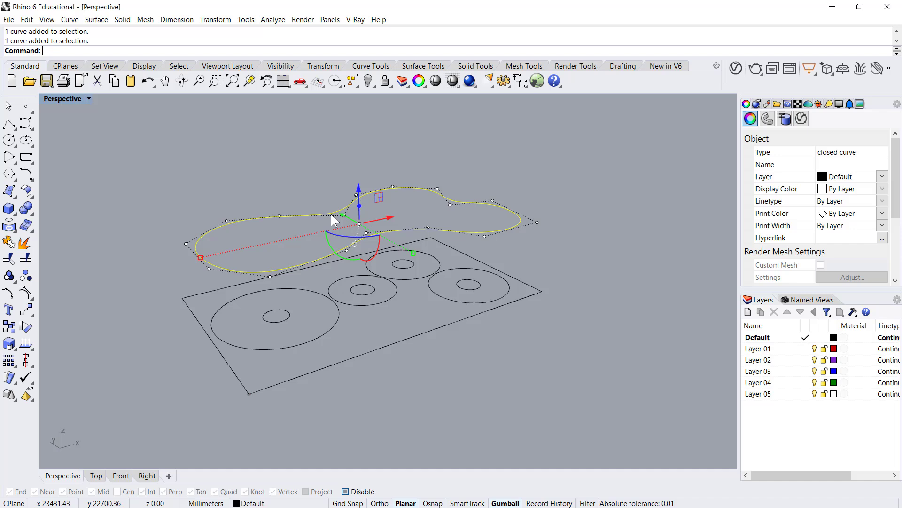
{"action": "left_click", "coordinate": [96, 19]}
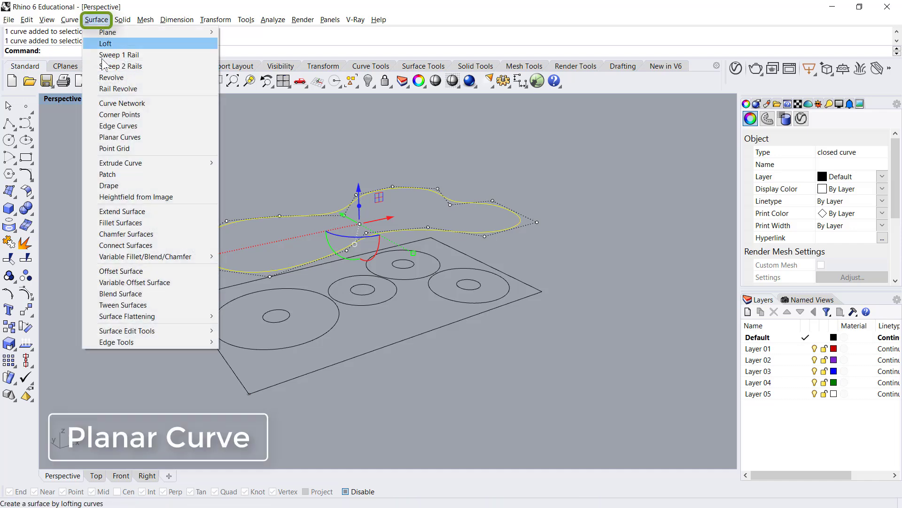
{"action": "left_click", "coordinate": [118, 137]}
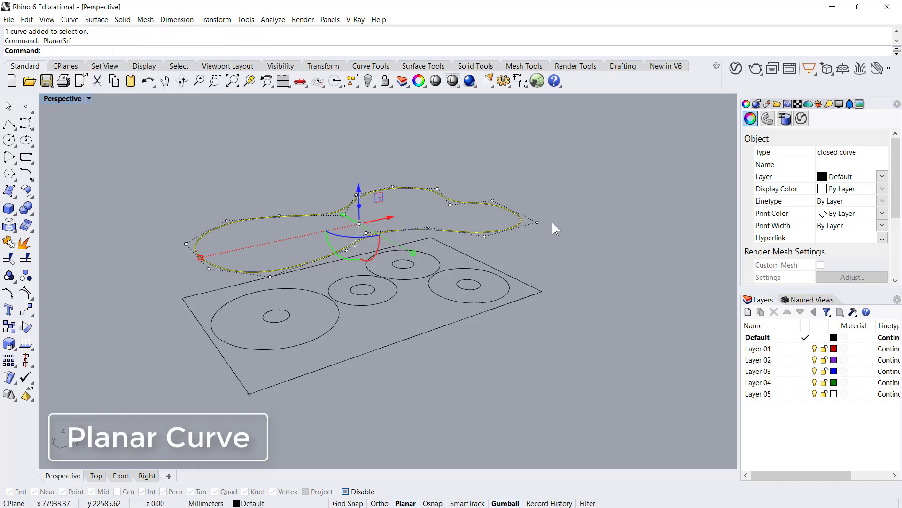
{"action": "key", "text": "Escape"}
Step: Set the Perspective view to the Shaded display mode
{"action": "left_click", "coordinate": [56, 98]}
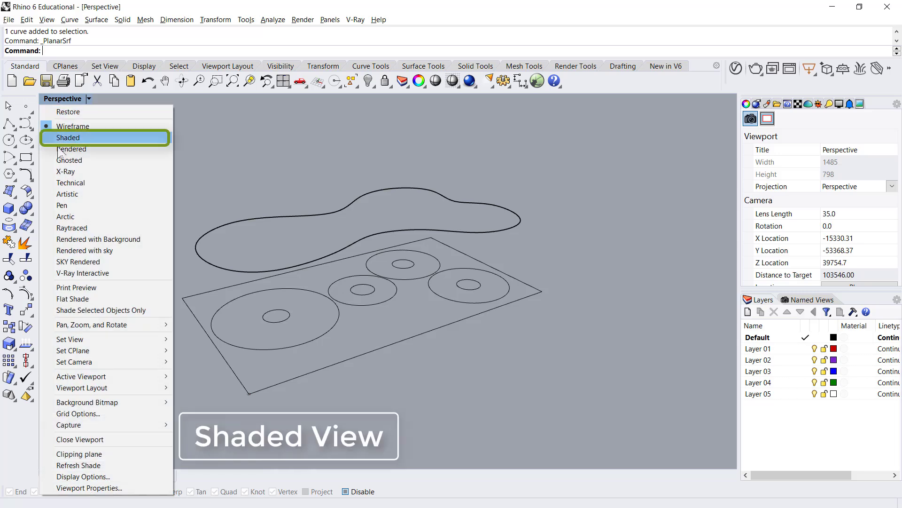
{"action": "left_click", "coordinate": [68, 138]}
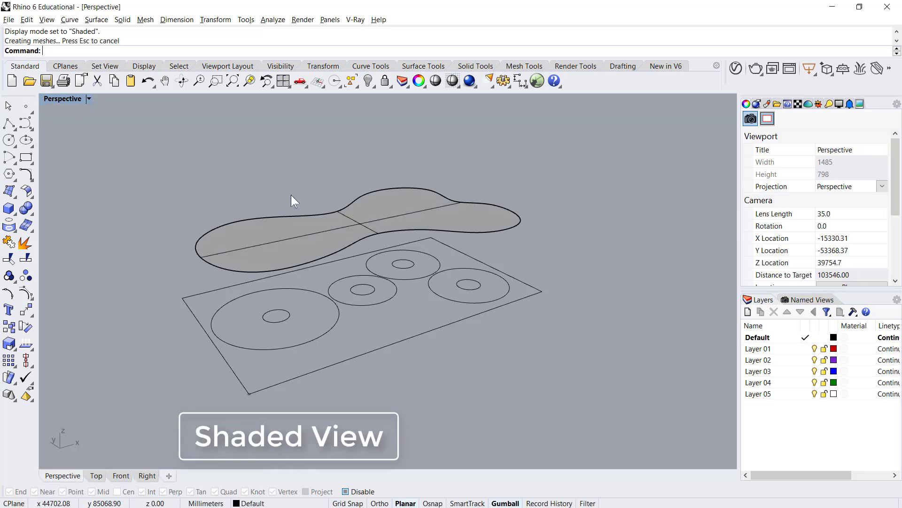
{"action": "mouse_move", "coordinate": [379, 266]}
{"action": "right_mouse_down"}
{"action": "mouse_move", "coordinate": [463, 277]}
{"action": "mouse_move", "coordinate": [555, 241]}
{"action": "right_mouse_up"}
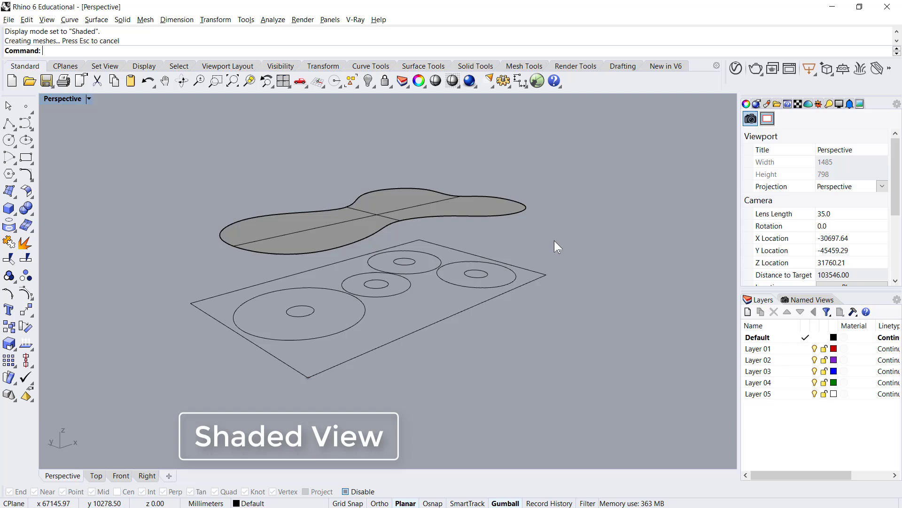
Step: Rebuild the planar surface with 10 by 10 points and degree 3 in U and V, deleting the input and retrimming
{"action": "left_click", "coordinate": [402, 207]}
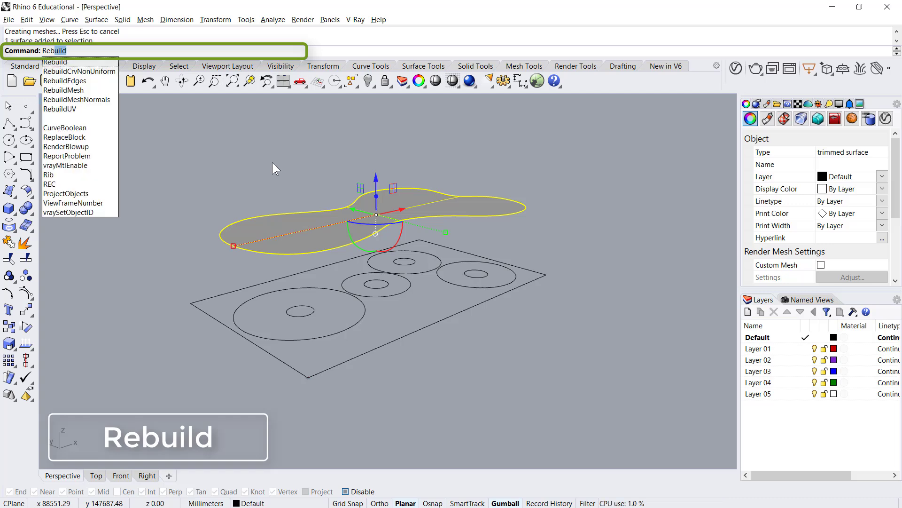
{"action": "key", "text": "Return"}
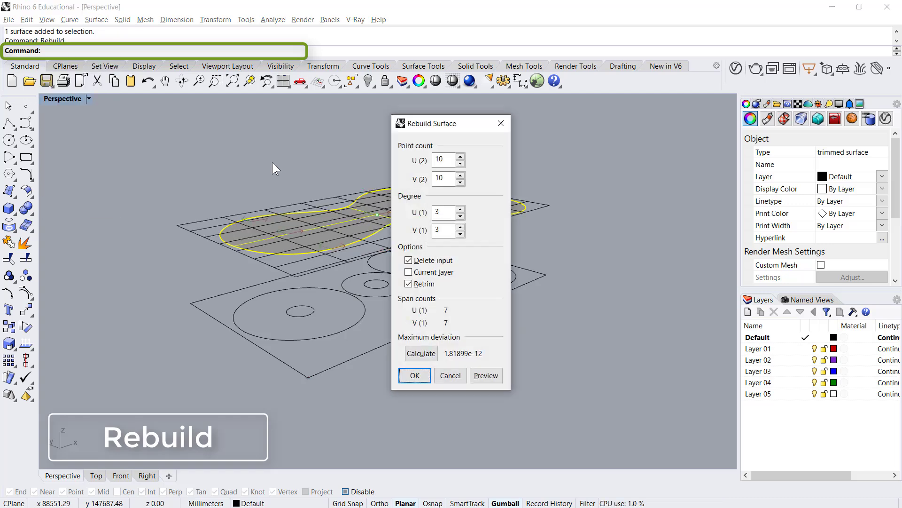
{"action": "double_click", "coordinate": [454, 159]}
{"action": "double_click", "coordinate": [449, 179]}
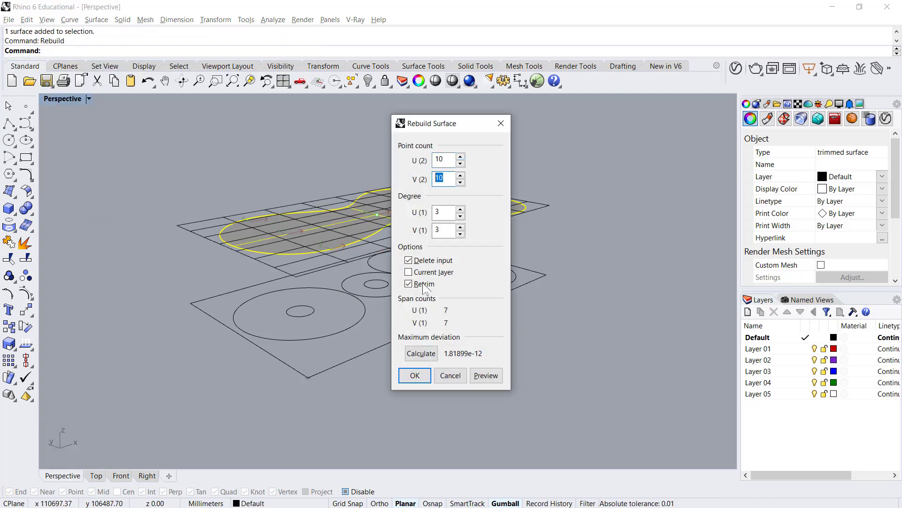
{"action": "double_click", "coordinate": [447, 216]}
{"action": "double_click", "coordinate": [434, 230]}
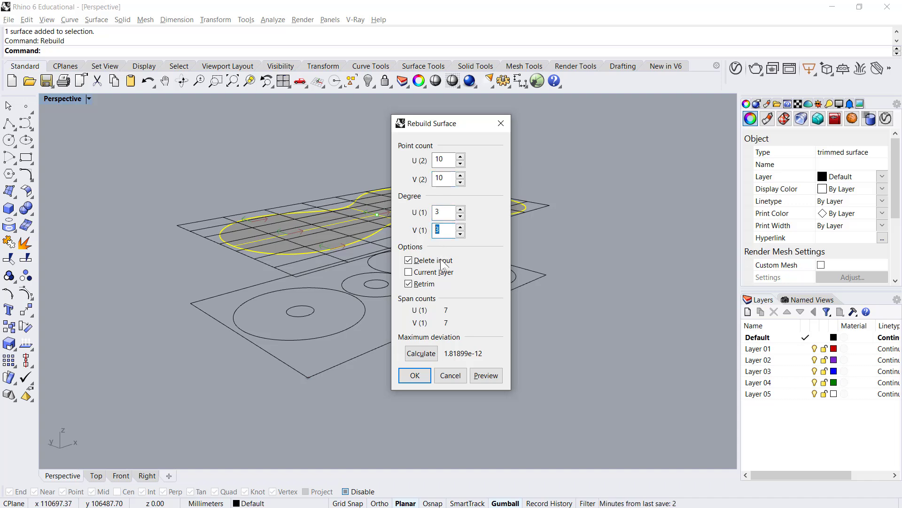
{"action": "left_click", "coordinate": [414, 376]}
Step: Turn on the control points of the rebuilt canopy surface
{"action": "right_click_drag", "start_coordinate": [624, 277], "coordinate": [284, 286]}
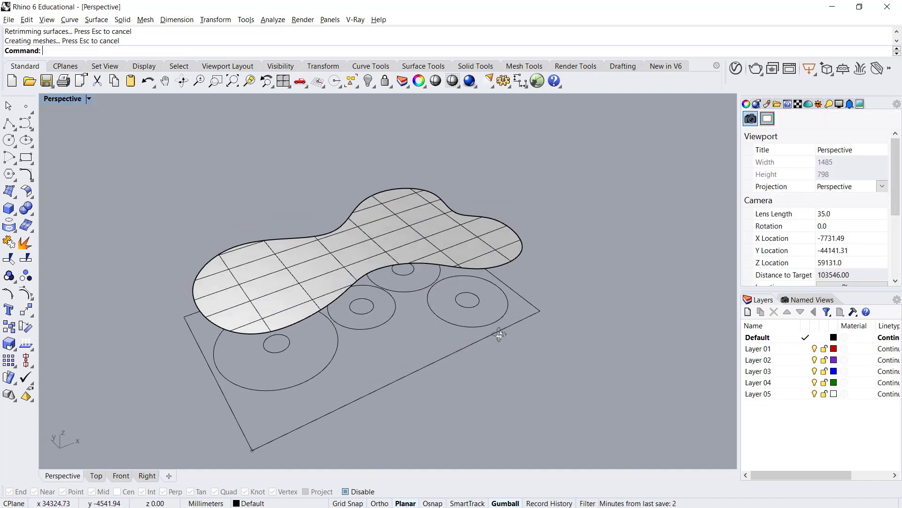
{"action": "left_click", "coordinate": [284, 286]}
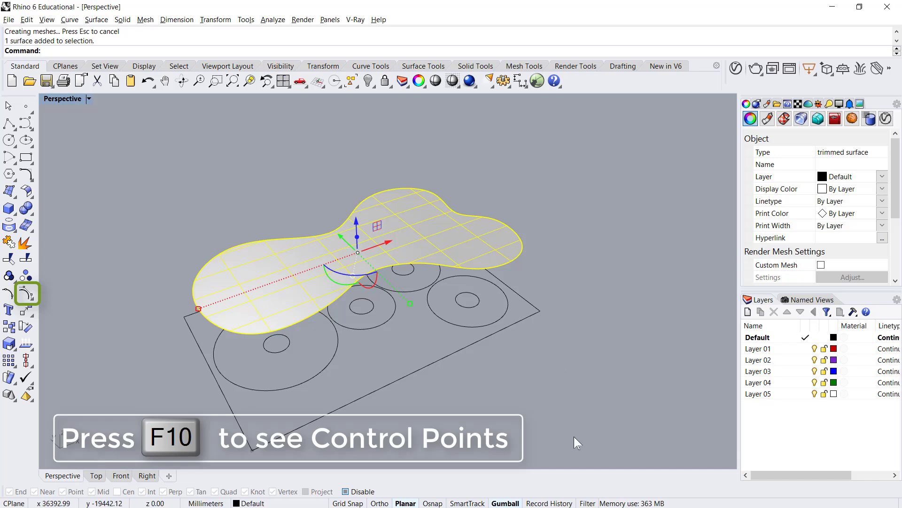
{"action": "left_click", "coordinate": [26, 294]}
{"action": "right_click_drag", "start_coordinate": [214, 199], "coordinate": [267, 194]}
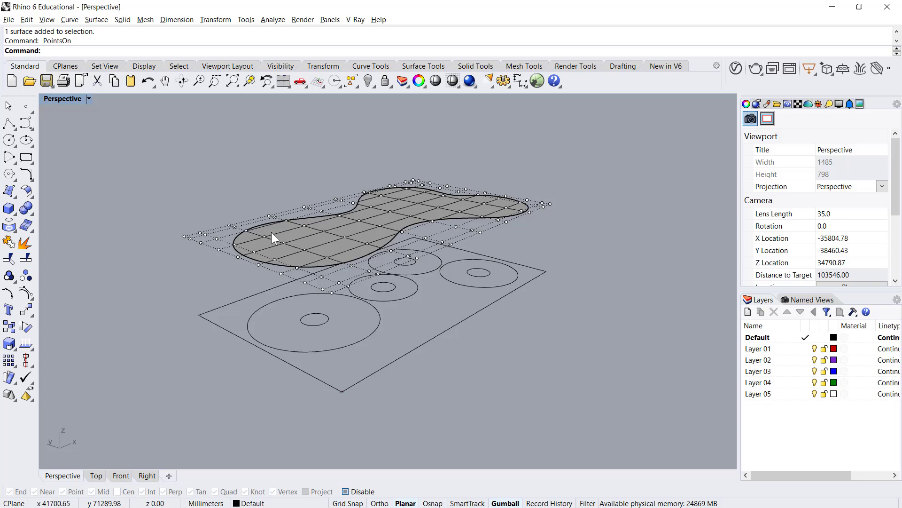
Step: Lower the four central control points of the surface above the large left circle to form a deep basin
{"action": "scroll", "coordinate": [286, 240], "scroll_direction": "up", "scroll_amount": 3}
{"action": "left_click", "coordinate": [303, 248]}
{"action": "right_click_drag", "start_coordinate": [278, 239], "coordinate": [276, 284]}
{"action": "scroll", "coordinate": [216, 302], "scroll_direction": "up", "scroll_amount": 11}
{"action": "left_click", "coordinate": [234, 311], "text": "shift"}
{"action": "scroll", "coordinate": [226, 308], "scroll_direction": "down", "scroll_amount": 9}
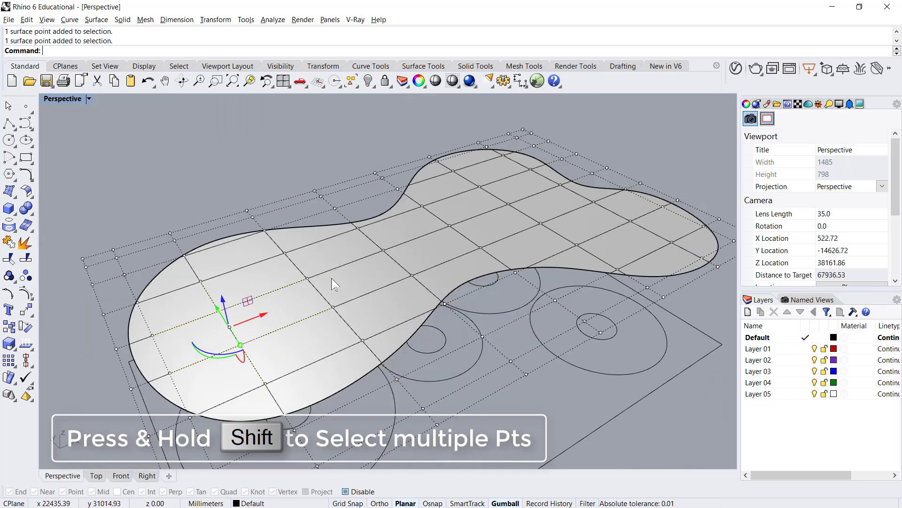
{"action": "left_click", "coordinate": [309, 279], "text": "shift"}
{"action": "left_click", "coordinate": [331, 309]}
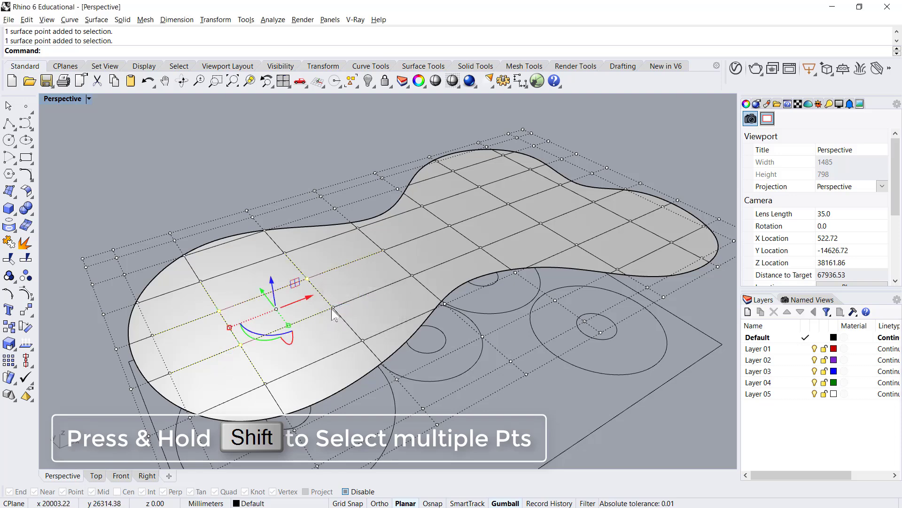
{"action": "left_click", "coordinate": [333, 308], "text": "shift"}
{"action": "left_click", "coordinate": [363, 341]}
{"action": "right_click_drag", "start_coordinate": [356, 334], "coordinate": [351, 258]}
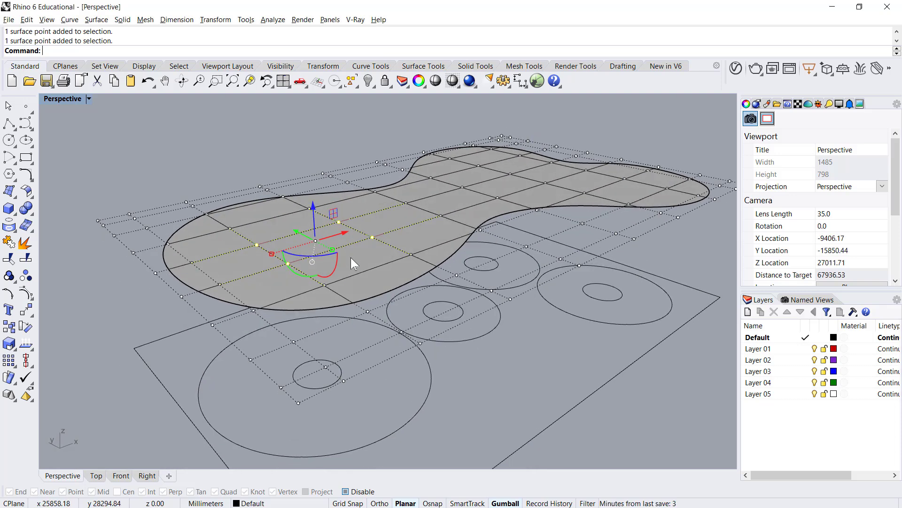
{"action": "left_click_drag", "start_coordinate": [311, 201], "coordinate": [313, 243]}
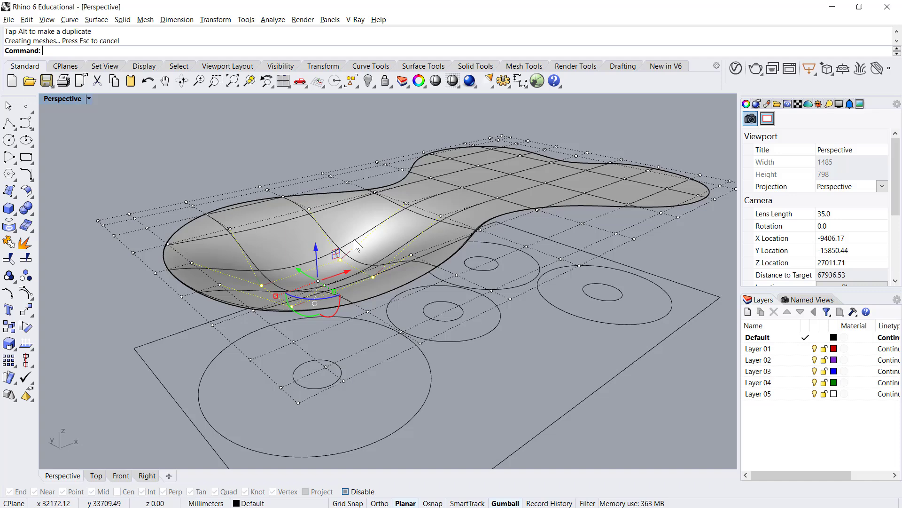
Step: Slightly lower the two control points along the back side of the large basin
{"action": "scroll", "coordinate": [361, 243], "scroll_direction": "down", "scroll_amount": 4}
{"action": "right_click_drag", "start_coordinate": [400, 298], "coordinate": [392, 318]}
{"action": "scroll", "coordinate": [288, 258], "scroll_direction": "up", "scroll_amount": 4}
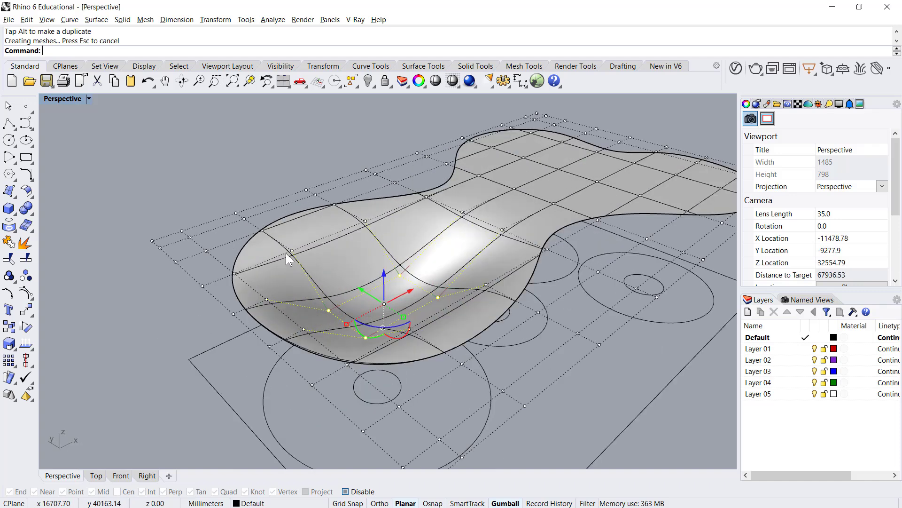
{"action": "left_click", "coordinate": [290, 251]}
{"action": "left_click", "coordinate": [371, 217], "text": "shift"}
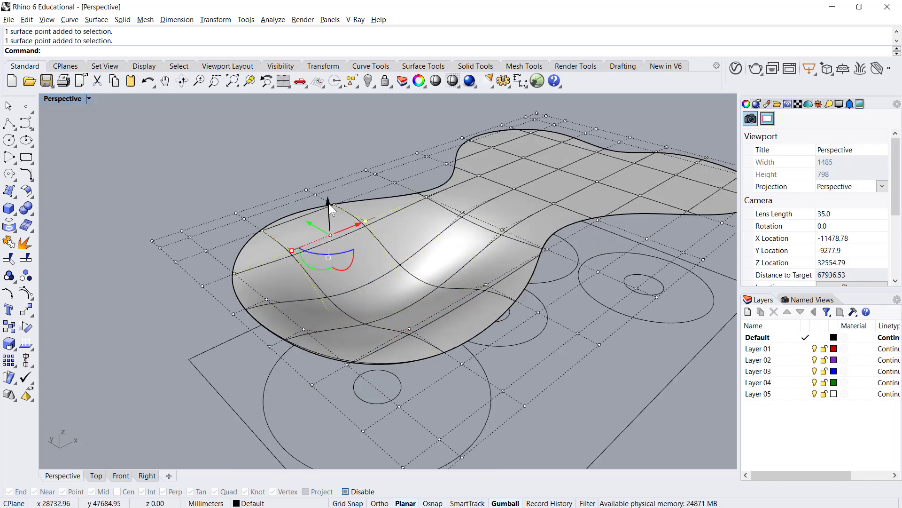
{"action": "left_click_drag", "start_coordinate": [328, 203], "coordinate": [332, 216]}
{"action": "scroll", "coordinate": [270, 200], "scroll_direction": "down", "scroll_amount": 4}
{"action": "scroll", "coordinate": [347, 261], "scroll_direction": "up", "scroll_amount": 4}
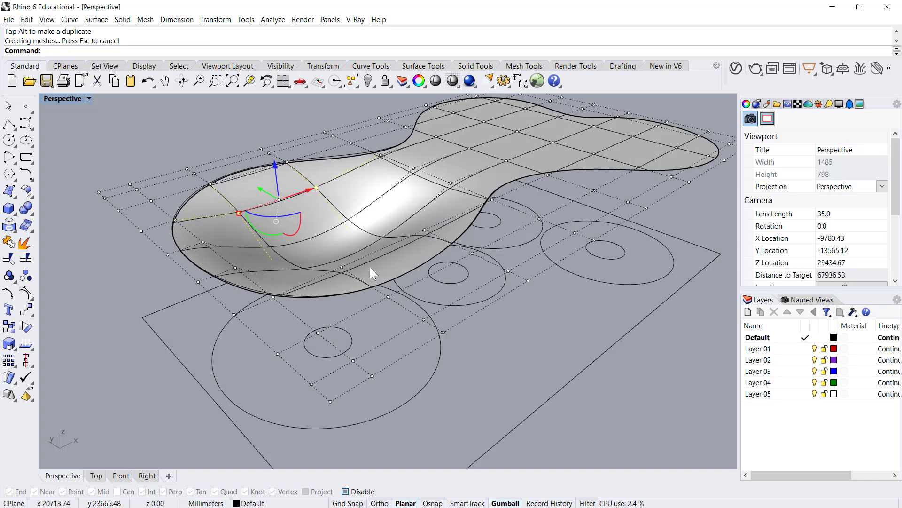
Step: Slightly lower the two control points along the front side of the large basin
{"action": "left_click", "coordinate": [341, 267]}
{"action": "left_click", "coordinate": [424, 230], "text": "shift"}
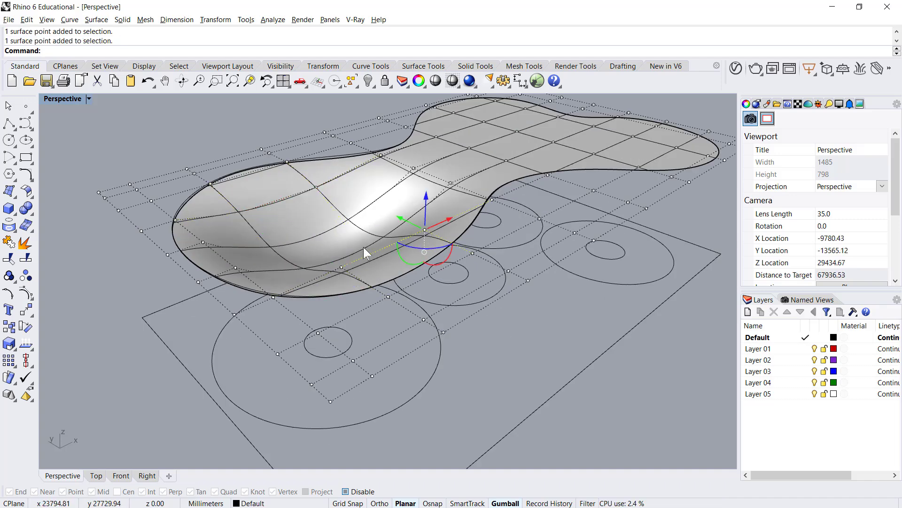
{"action": "left_click_drag", "start_coordinate": [385, 230], "coordinate": [383, 247]}
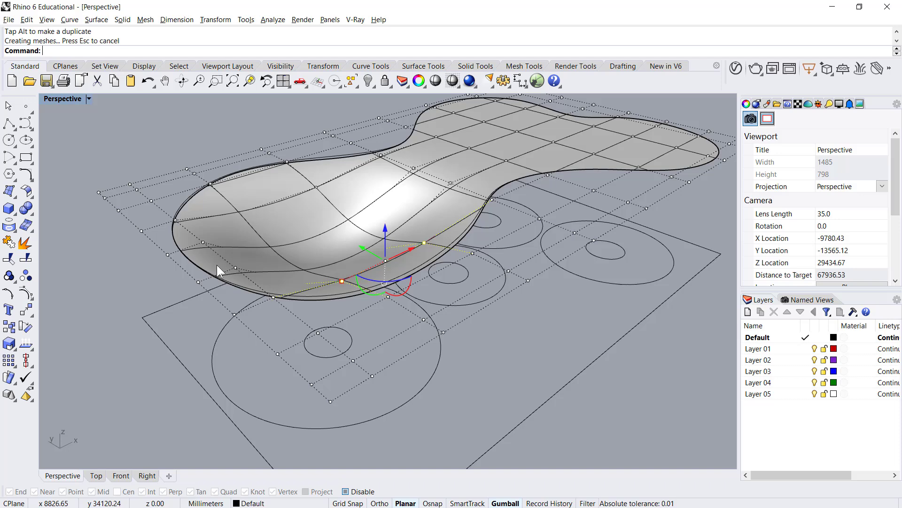
Step: Slightly lower the two control points at the outer left end of the large basin
{"action": "left_click", "coordinate": [232, 263]}
{"action": "left_click", "coordinate": [235, 267]}
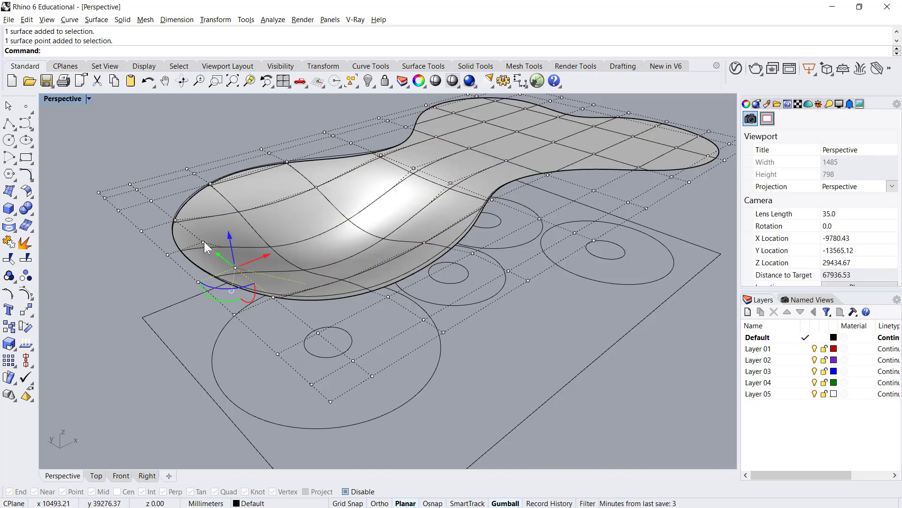
{"action": "left_click", "coordinate": [203, 241], "text": "shift"}
{"action": "left_click_drag", "start_coordinate": [213, 227], "coordinate": [216, 238]}
{"action": "scroll", "coordinate": [216, 238], "scroll_direction": "down", "scroll_amount": 2}
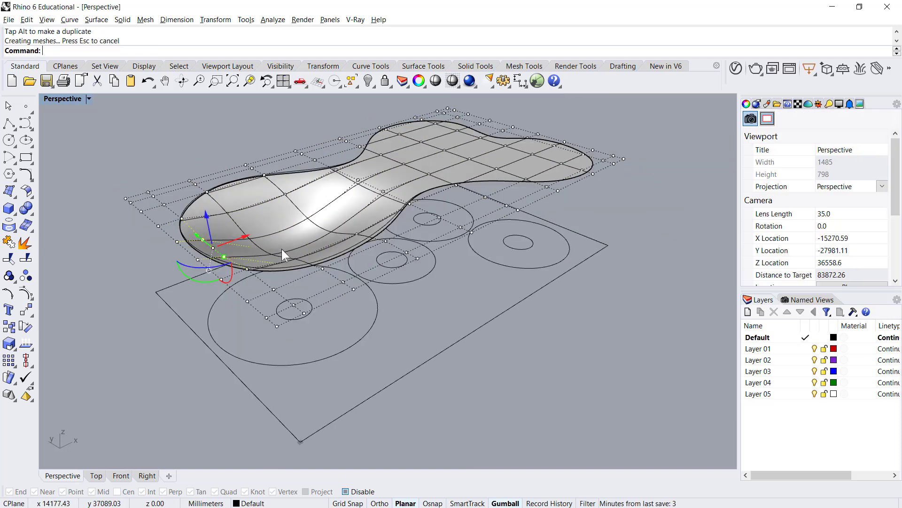
Step: Examine the shaped large basin and its edge from several angles
{"action": "right_click_drag", "start_coordinate": [281, 250], "coordinate": [213, 261]}
{"action": "scroll", "coordinate": [172, 196], "scroll_direction": "up", "scroll_amount": 5}
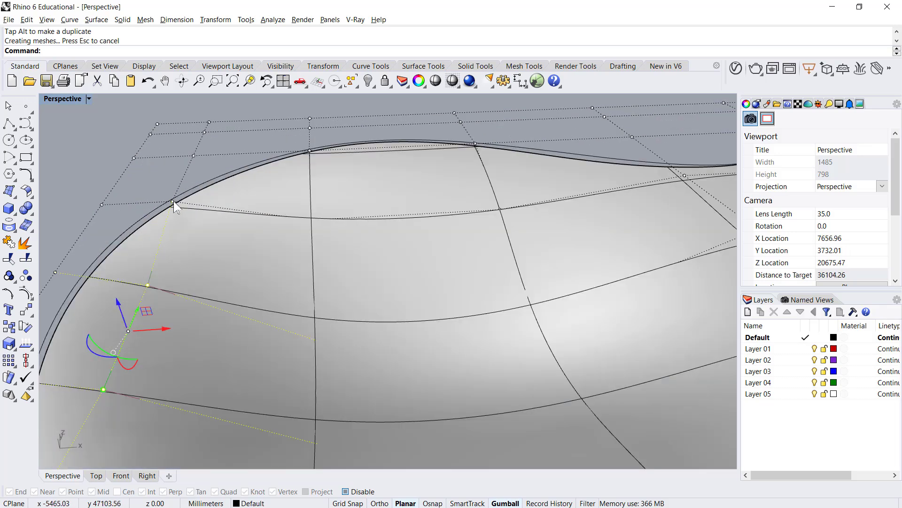
{"action": "scroll", "coordinate": [173, 201], "scroll_direction": "down", "scroll_amount": 5}
{"action": "right_click_drag", "start_coordinate": [311, 199], "coordinate": [293, 162]}
{"action": "scroll", "coordinate": [336, 173], "scroll_direction": "up", "scroll_amount": 4}
{"action": "right_click_drag", "start_coordinate": [401, 182], "coordinate": [362, 229]}
{"action": "scroll", "coordinate": [406, 257], "scroll_direction": "down", "scroll_amount": 4}
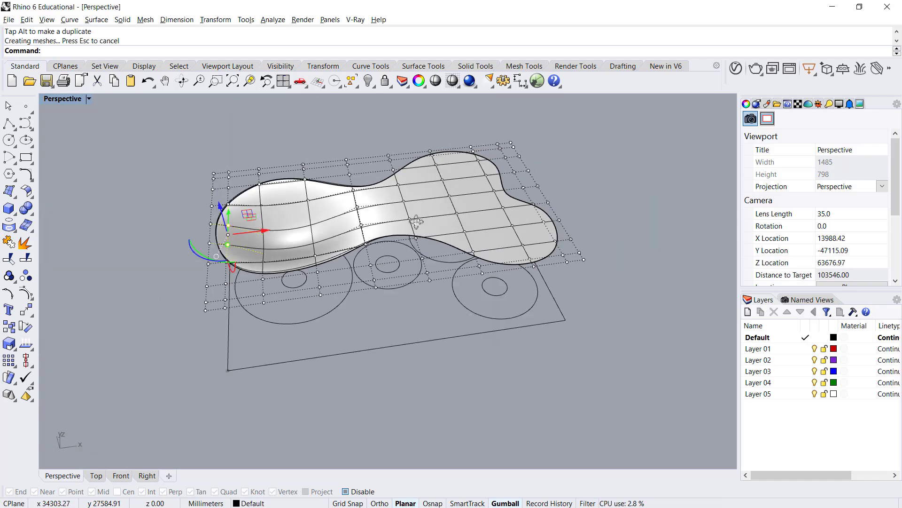
Step: Lower the control point above the lower-right circle to sink a basin into that lobe
{"action": "right_click_drag", "start_coordinate": [417, 222], "coordinate": [394, 220]}
{"action": "right_click_drag", "start_coordinate": [432, 258], "coordinate": [506, 311]}
{"action": "scroll", "coordinate": [508, 305], "scroll_direction": "up", "scroll_amount": 2}
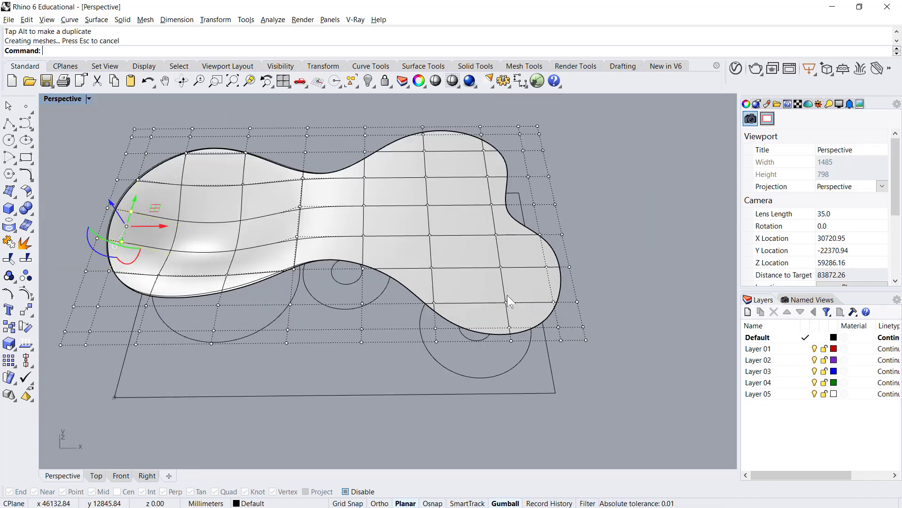
{"action": "left_click", "coordinate": [503, 267]}
{"action": "left_click", "coordinate": [536, 294]}
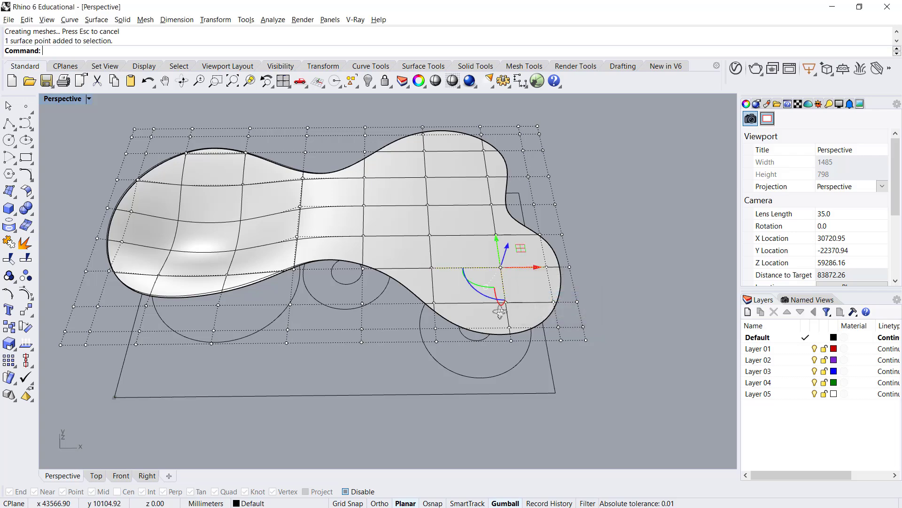
{"action": "right_click_drag", "start_coordinate": [536, 295], "coordinate": [504, 114]}
{"action": "left_click_drag", "start_coordinate": [527, 103], "coordinate": [523, 151]}
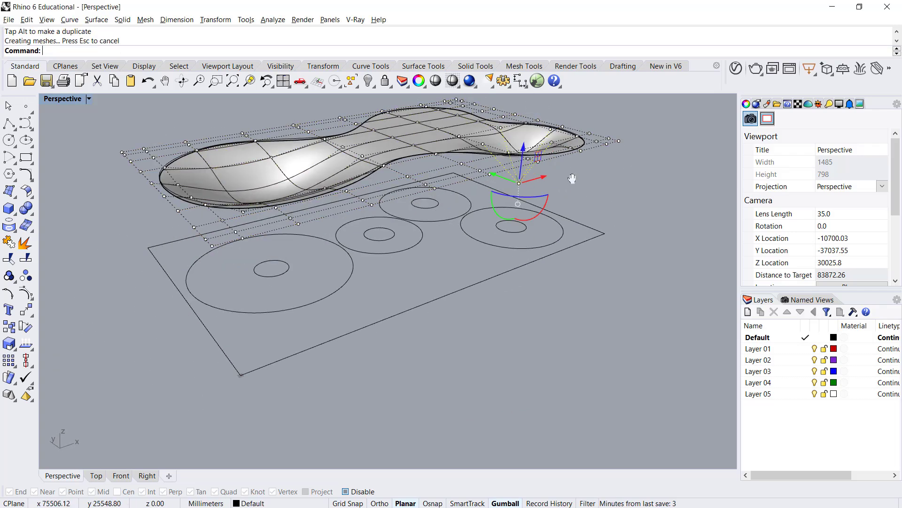
Step: Lower the control point inside the upper-right lobe, then its neighbouring points towards the lobe's outer edge
{"action": "right_click_drag", "start_coordinate": [572, 177], "coordinate": [515, 326], "text": "shift"}
{"action": "scroll", "coordinate": [339, 275], "scroll_direction": "up", "scroll_amount": 4}
{"action": "left_click", "coordinate": [346, 274]}
{"action": "right_click_drag", "start_coordinate": [364, 274], "coordinate": [427, 296]}
{"action": "left_click_drag", "start_coordinate": [303, 244], "coordinate": [303, 219]}
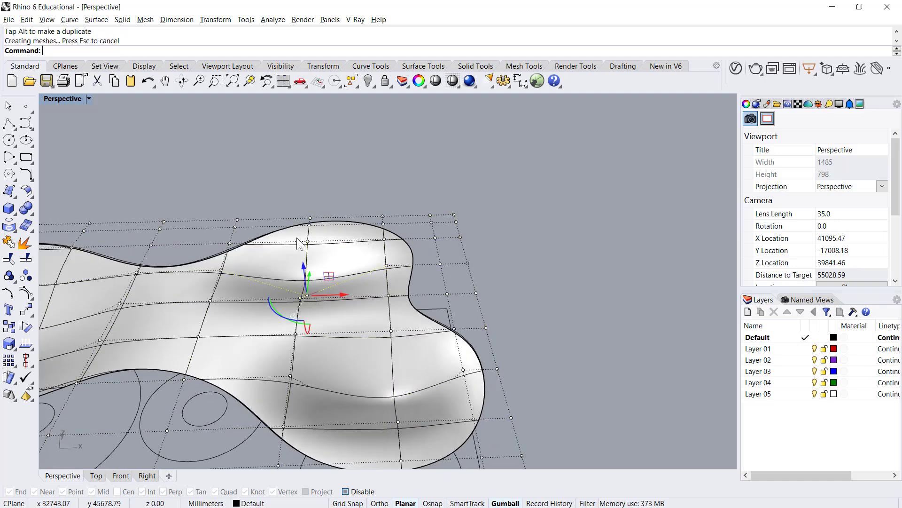
{"action": "left_click", "coordinate": [383, 240], "text": "shift"}
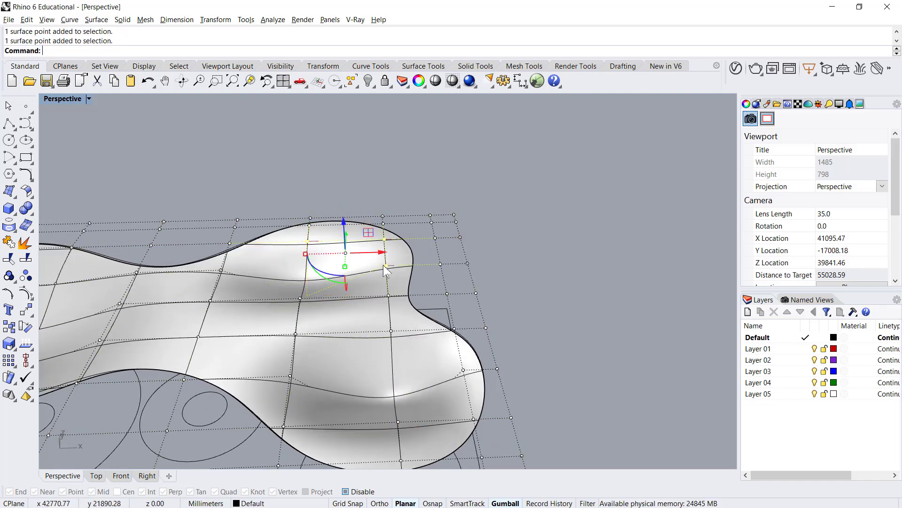
{"action": "left_click_drag", "start_coordinate": [342, 224], "coordinate": [350, 251]}
Step: Lower a single control point in the canopy's central neck, between the large basin and the two right lobes
{"action": "right_click_drag", "start_coordinate": [412, 276], "coordinate": [387, 272]}
{"action": "left_click", "coordinate": [387, 271]}
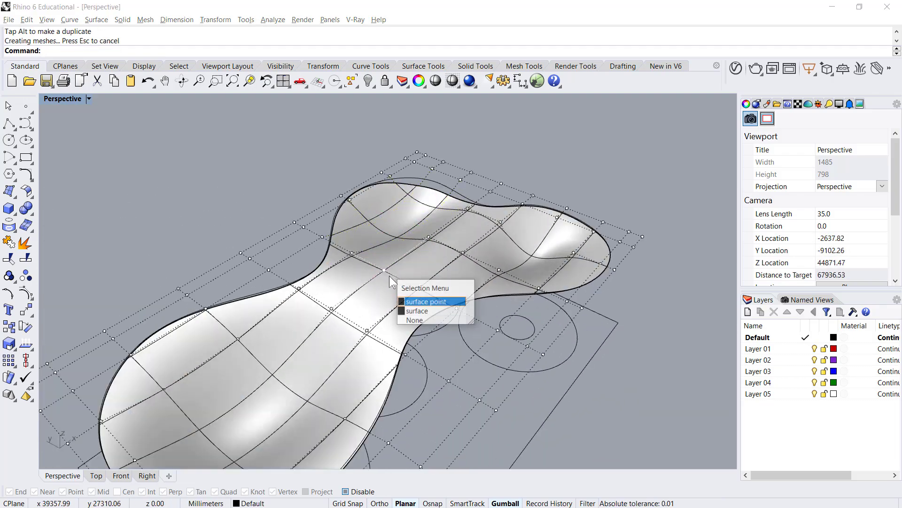
{"action": "left_click", "coordinate": [414, 302]}
{"action": "left_click_drag", "start_coordinate": [386, 249], "coordinate": [386, 282]}
Step: Turn off the canopy surface's control points and switch to the Top view with nothing selected
{"action": "right_click_drag", "start_coordinate": [448, 310], "coordinate": [306, 311]}
{"action": "right_click_drag", "start_coordinate": [458, 314], "coordinate": [512, 273]}
{"action": "key", "text": "Escape"}
{"action": "scroll", "coordinate": [486, 215], "scroll_direction": "down", "scroll_amount": 6}
{"action": "scroll", "coordinate": [509, 264], "scroll_direction": "up", "scroll_amount": 5}
{"action": "left_click", "coordinate": [508, 264]}
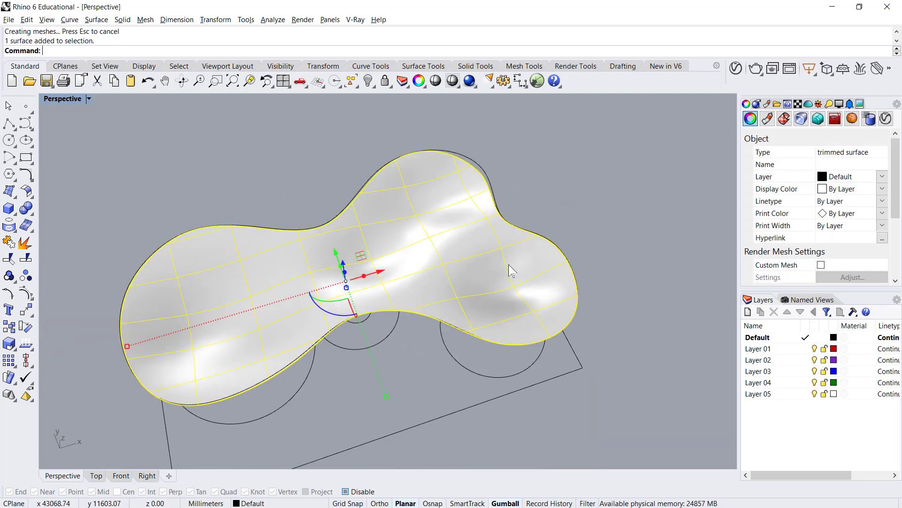
{"action": "left_click", "coordinate": [96, 475]}
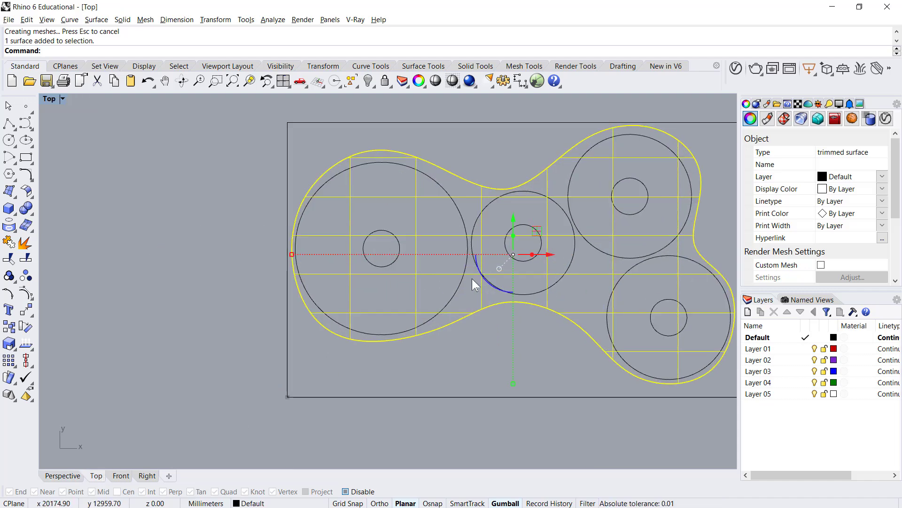
{"action": "key", "text": "Escape"}
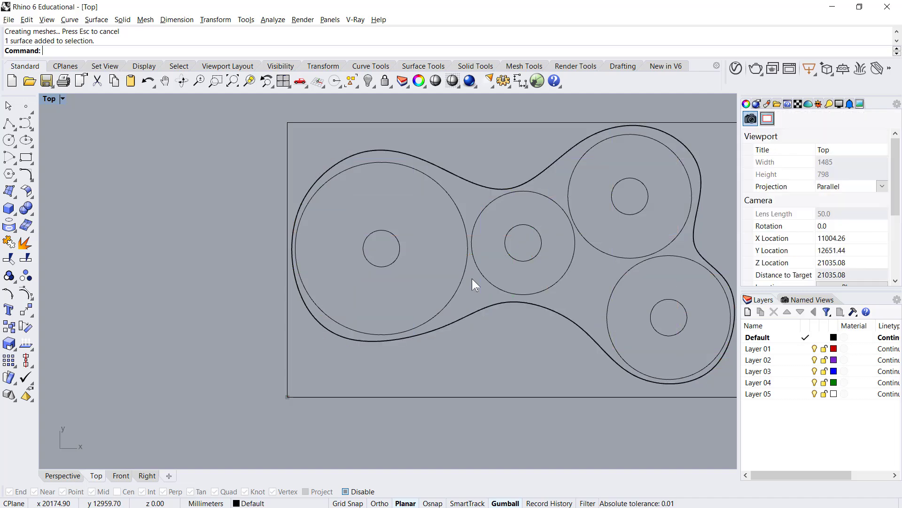
Step: Set the Top view to Ghosted display and trim the canopy surface away inside the four large circles
{"action": "left_click_drag", "start_coordinate": [509, 264], "coordinate": [466, 290]}
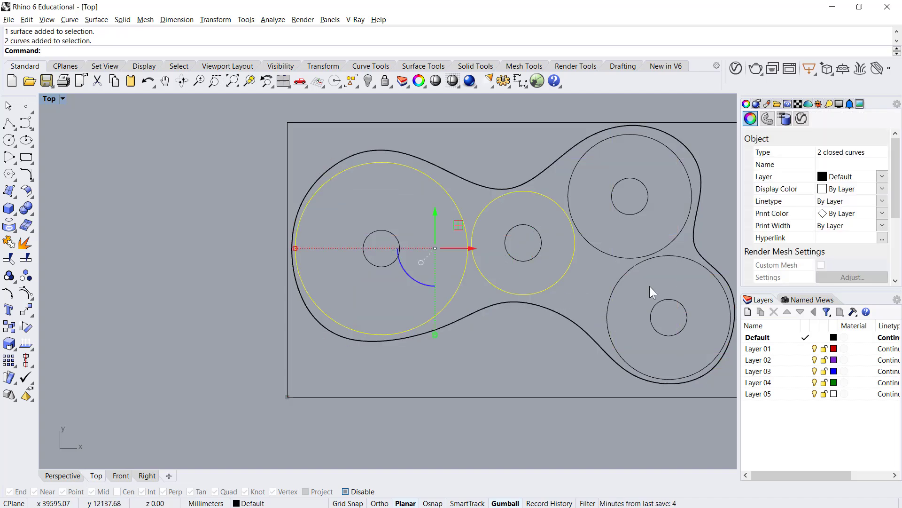
{"action": "left_click_drag", "start_coordinate": [650, 285], "coordinate": [607, 249], "text": "shift"}
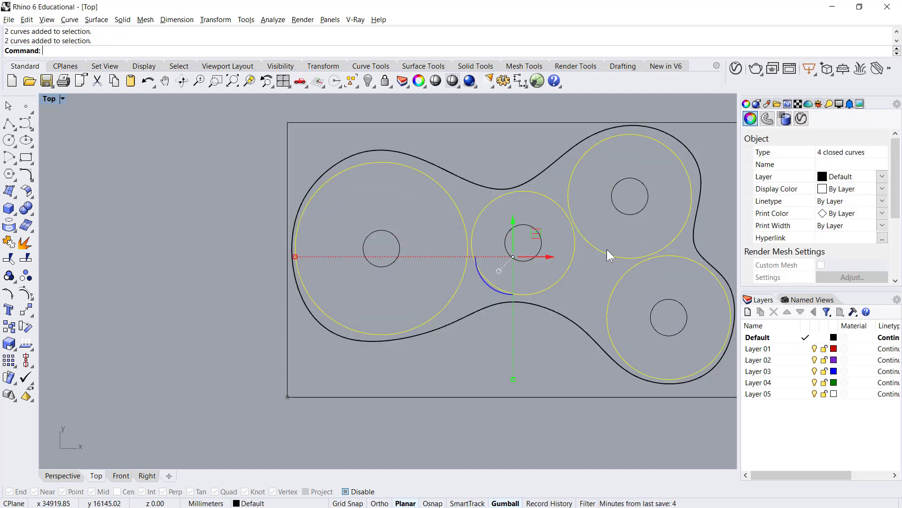
{"action": "left_click", "coordinate": [61, 97]}
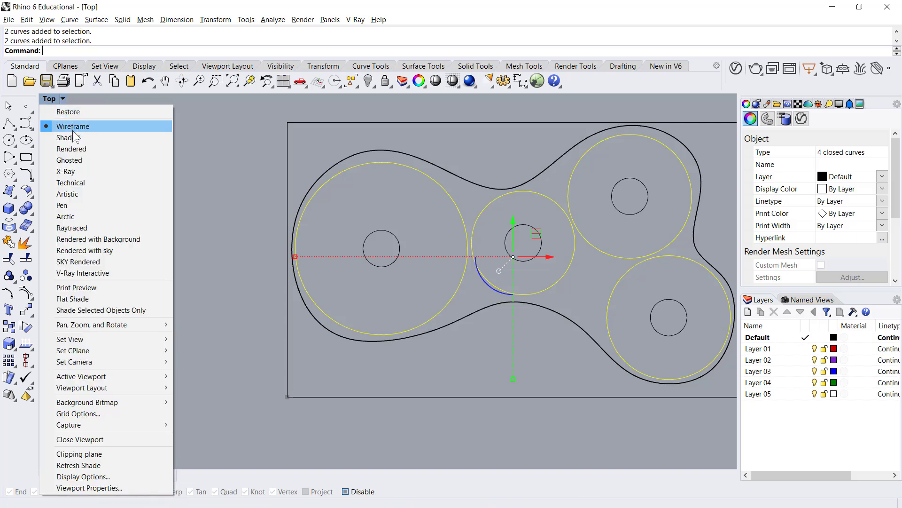
{"action": "left_click", "coordinate": [69, 160]}
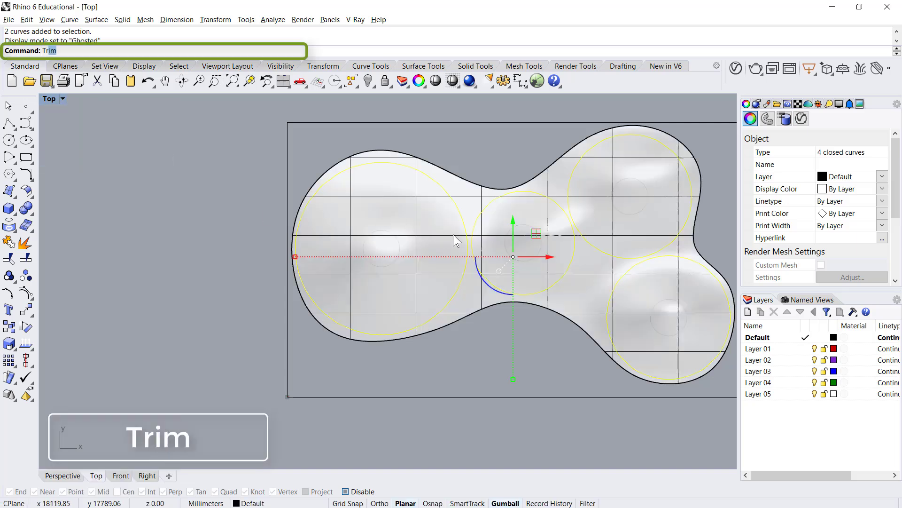
{"action": "type", "text": "Tr"}
{"action": "key", "text": "Return"}
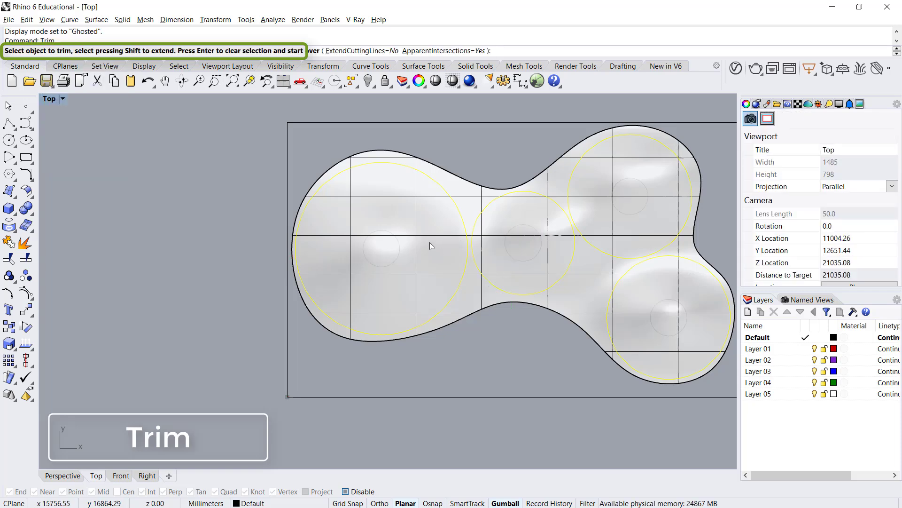
{"action": "left_click", "coordinate": [430, 241]}
{"action": "left_click", "coordinate": [552, 245]}
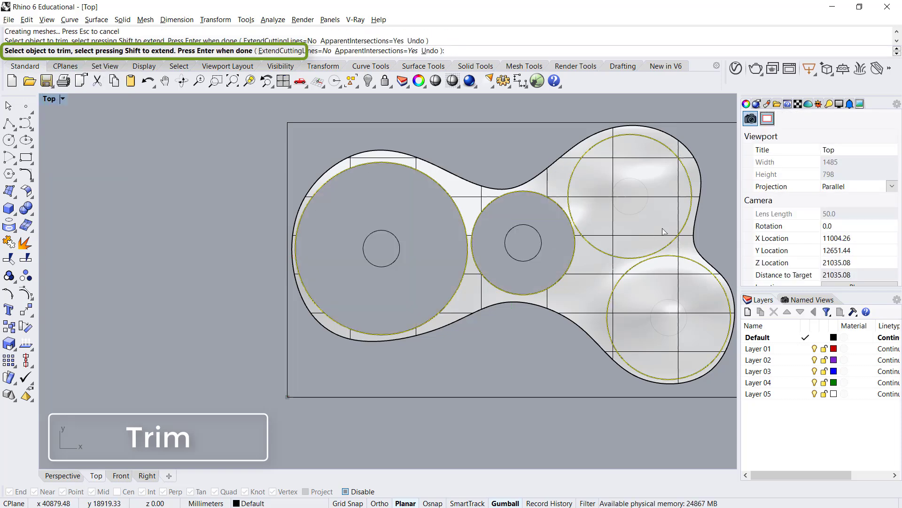
{"action": "left_click", "coordinate": [663, 230]}
{"action": "left_click", "coordinate": [667, 279]}
{"action": "key", "text": "Return"}
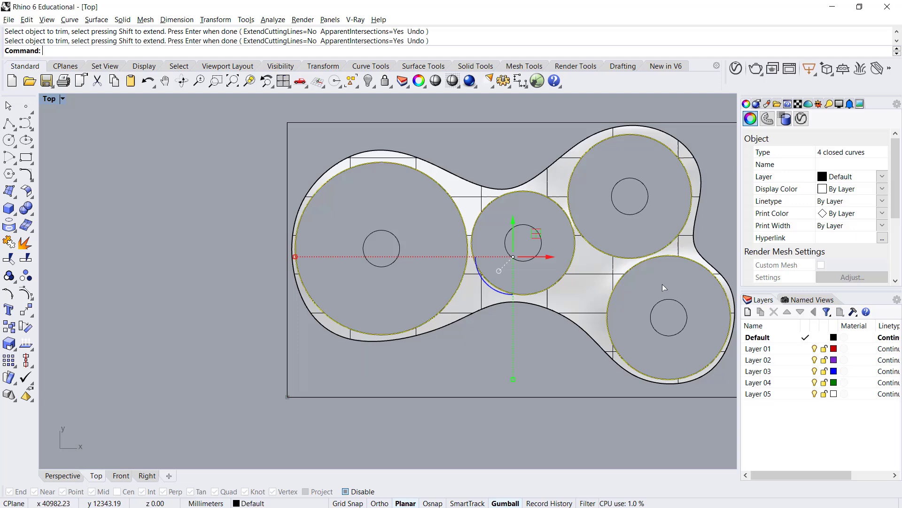
{"action": "key", "text": "Escape"}
{"action": "scroll", "coordinate": [329, 280], "scroll_direction": "down", "scroll_amount": 5}
{"action": "scroll", "coordinate": [351, 252], "scroll_direction": "up", "scroll_amount": 5}
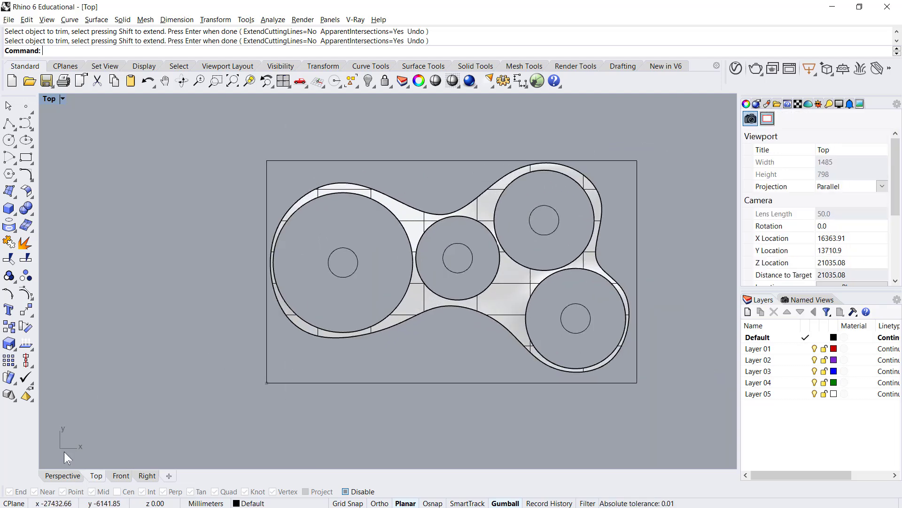
Step: In the Perspective view, extrude the four small column circles straight by 1000 mm as open surfaces
{"action": "left_click", "coordinate": [66, 476]}
{"action": "right_click_drag", "start_coordinate": [238, 351], "coordinate": [233, 290]}
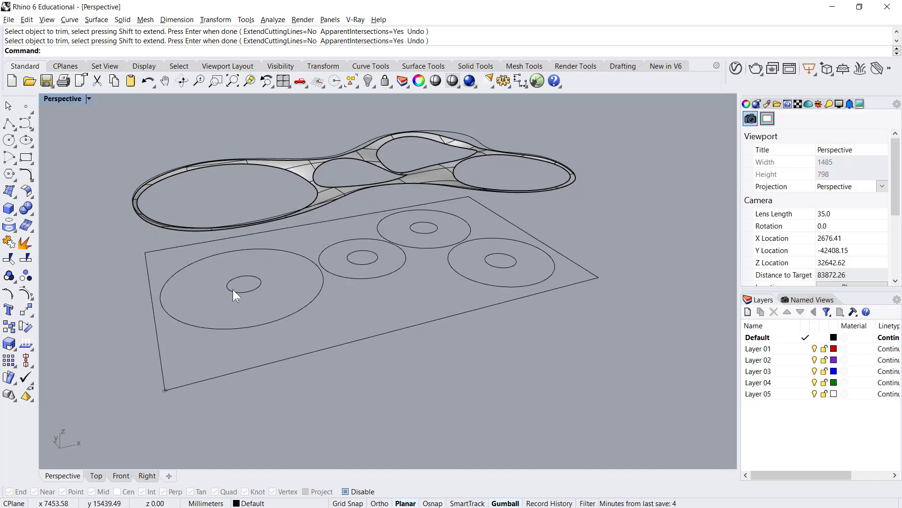
{"action": "left_click", "coordinate": [235, 289]}
{"action": "left_click", "coordinate": [379, 258], "text": "shift"}
{"action": "left_click", "coordinate": [438, 226], "text": "shift"}
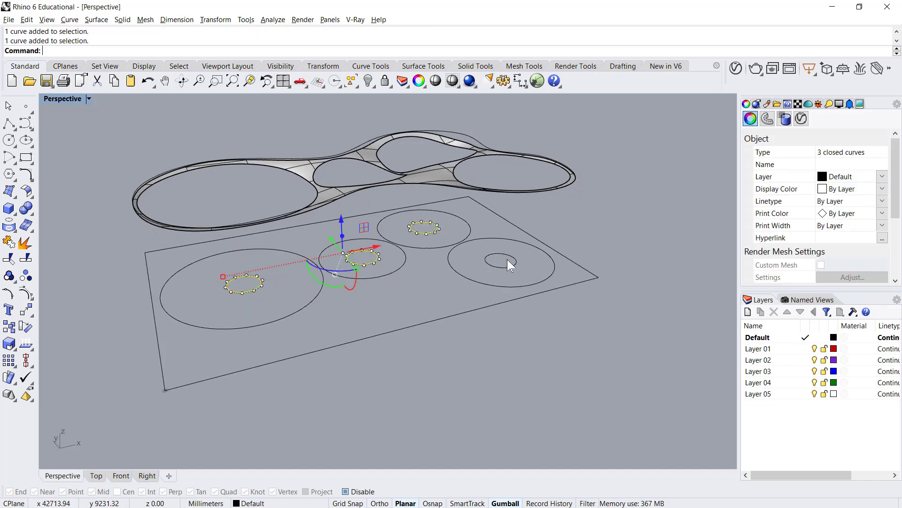
{"action": "left_click", "coordinate": [507, 256], "text": "shift"}
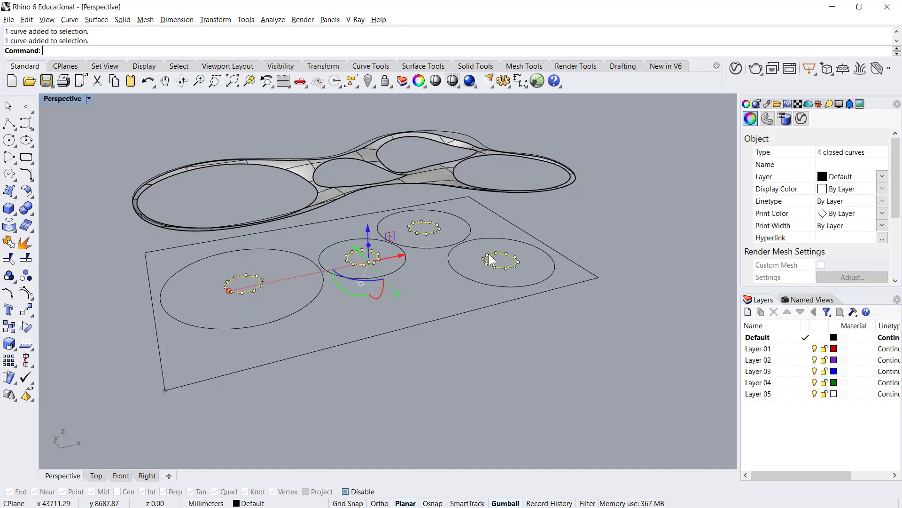
{"action": "left_click", "coordinate": [100, 22]}
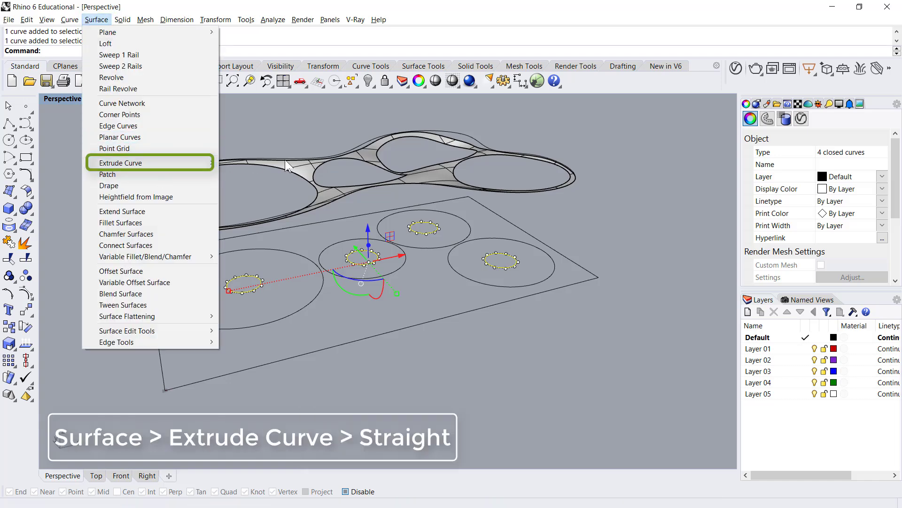
{"action": "mouse_move", "coordinate": [202, 163]}
{"action": "left_click", "coordinate": [245, 163]}
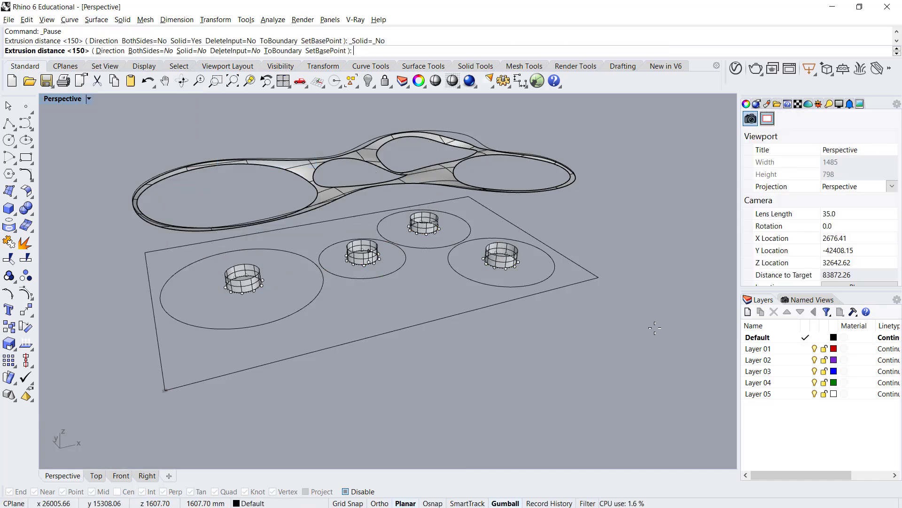
{"action": "type", "text": "1000"}
{"action": "key", "text": "Return"}
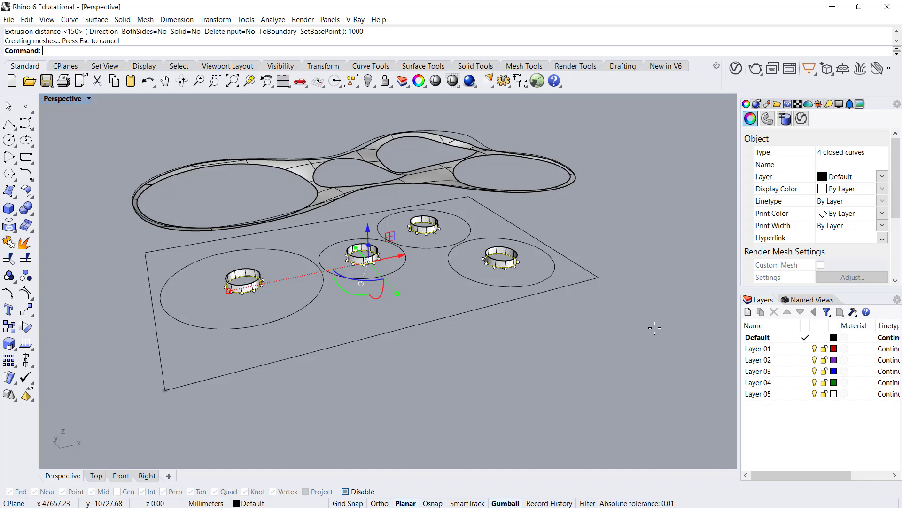
{"action": "left_click", "coordinate": [651, 328]}
Step: Start a surface blend from the upper edge of the largest circle's column base to the rim of the largest canopy opening
{"action": "right_click_drag", "start_coordinate": [321, 267], "coordinate": [302, 342]}
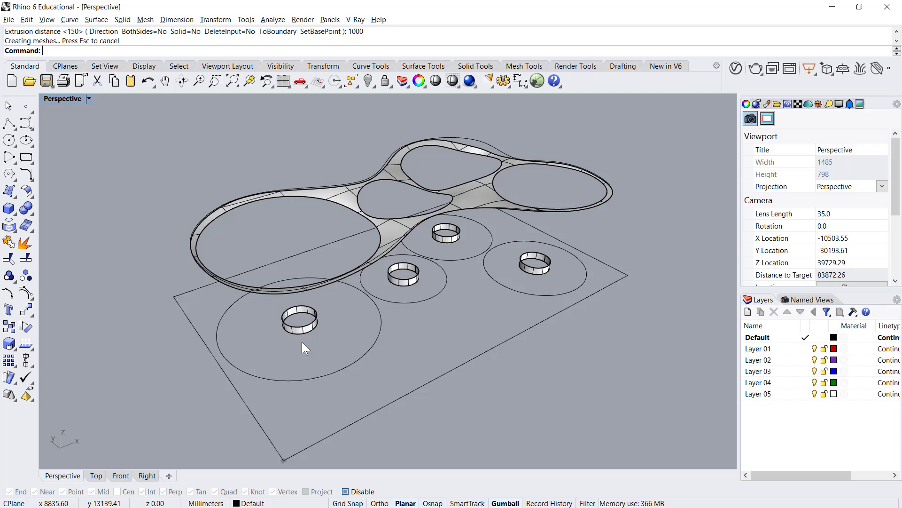
{"action": "type", "text": "nd"}
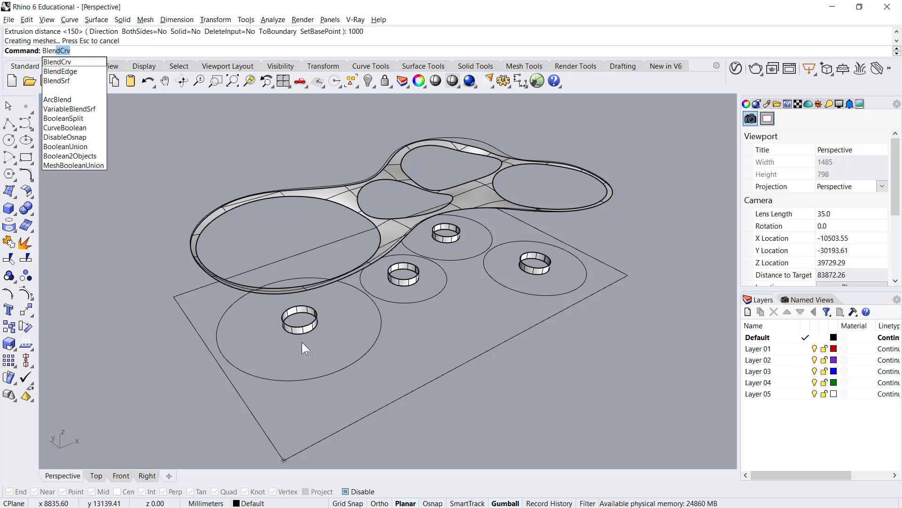
{"action": "type", "text": "Srf"}
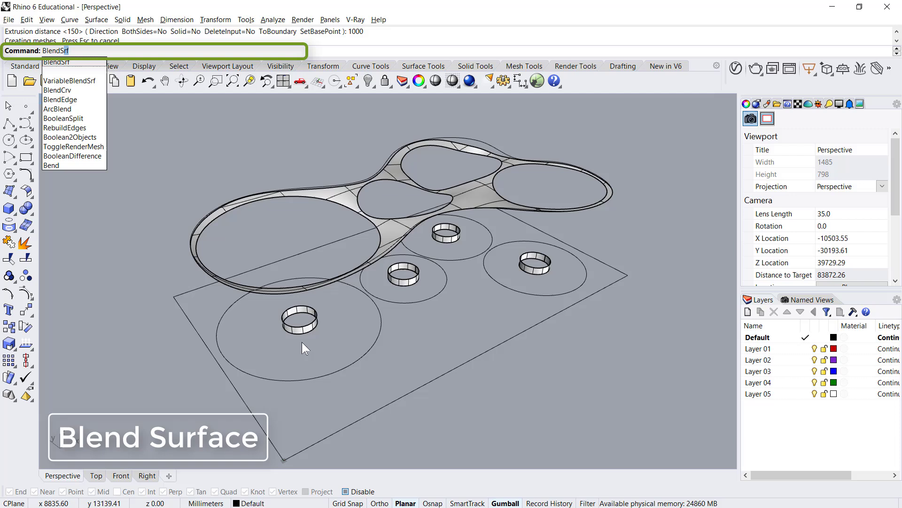
{"action": "left_click", "coordinate": [63, 63]}
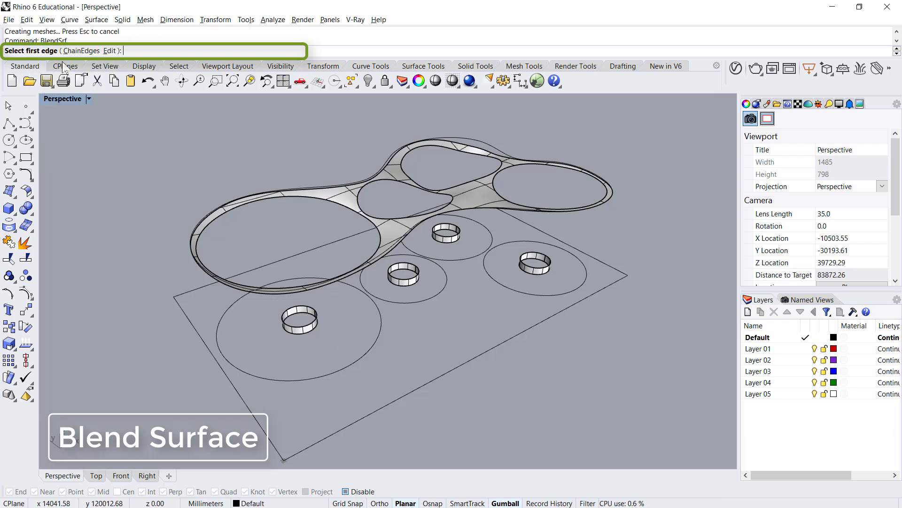
{"action": "left_click", "coordinate": [311, 310]}
{"action": "left_click", "coordinate": [325, 202]}
{"action": "right_click_drag", "start_coordinate": [331, 205], "coordinate": [405, 289]}
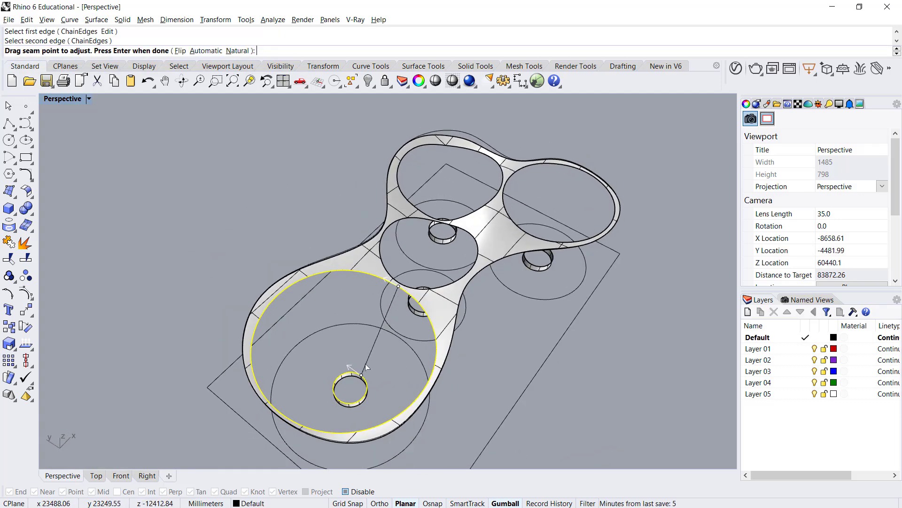
{"action": "key", "text": "Return"}
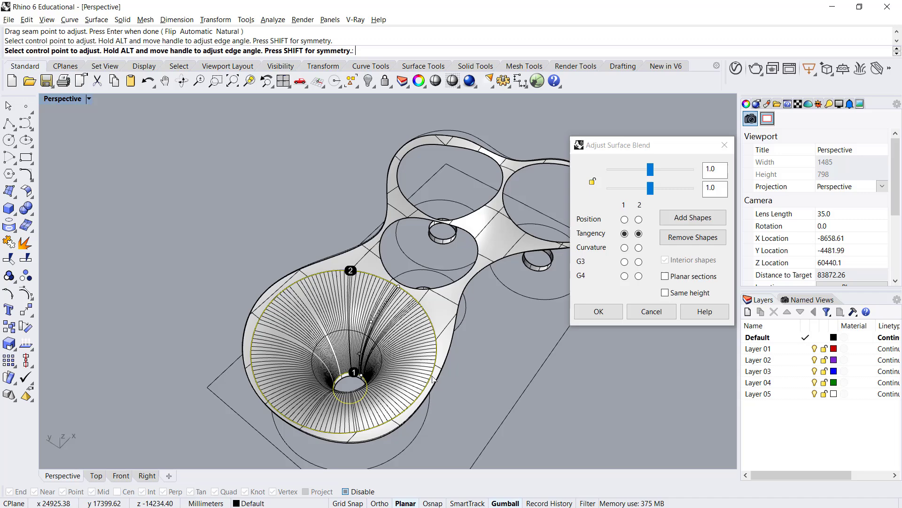
Step: Set the first column's blend bulges to 1.214 and 1.087 with tangency at both edges, and accept the blend
{"action": "right_click_drag", "start_coordinate": [406, 349], "coordinate": [391, 298]}
{"action": "scroll", "coordinate": [198, 176], "scroll_direction": "up", "scroll_amount": 3}
{"action": "scroll", "coordinate": [312, 191], "scroll_direction": "up", "scroll_amount": 5}
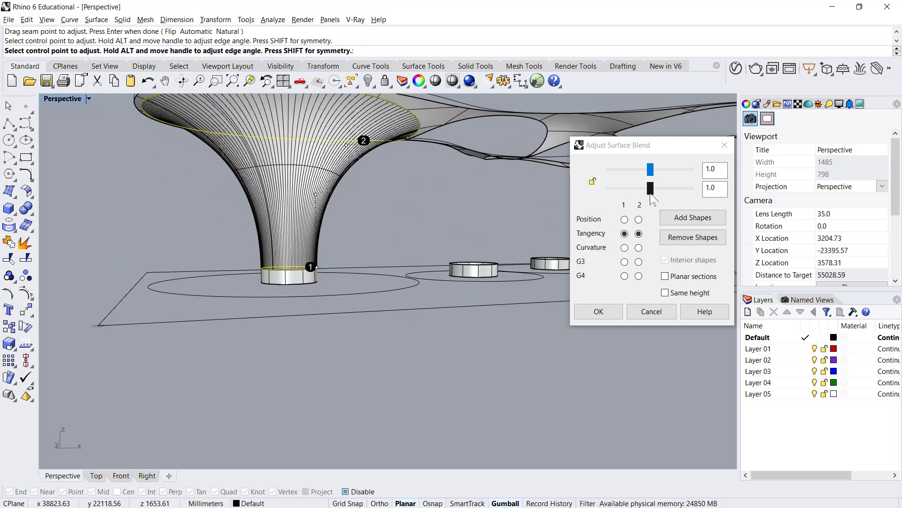
{"action": "left_click", "coordinate": [624, 234]}
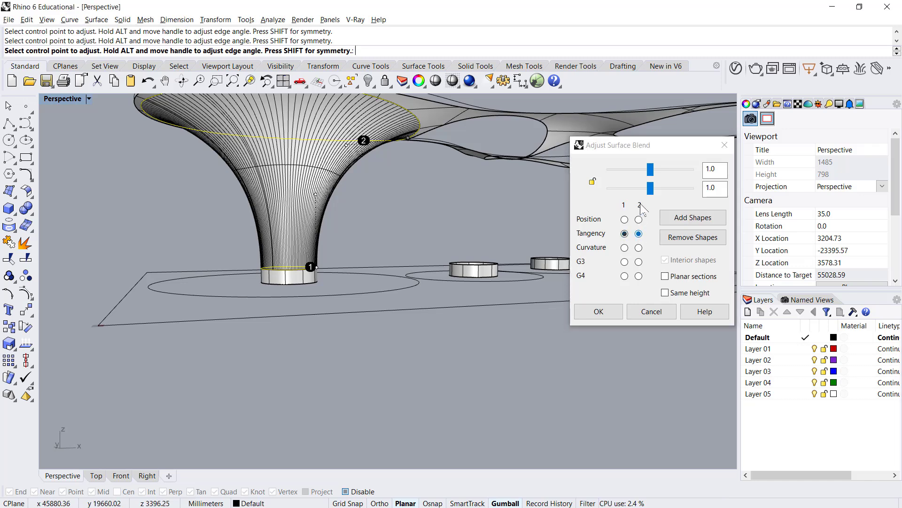
{"action": "mouse_move", "coordinate": [653, 188]}
{"action": "left_mouse_down"}
{"action": "mouse_move", "coordinate": [639, 188]}
{"action": "mouse_move", "coordinate": [660, 187]}
{"action": "mouse_move", "coordinate": [652, 193]}
{"action": "mouse_move", "coordinate": [656, 173]}
{"action": "left_mouse_up"}
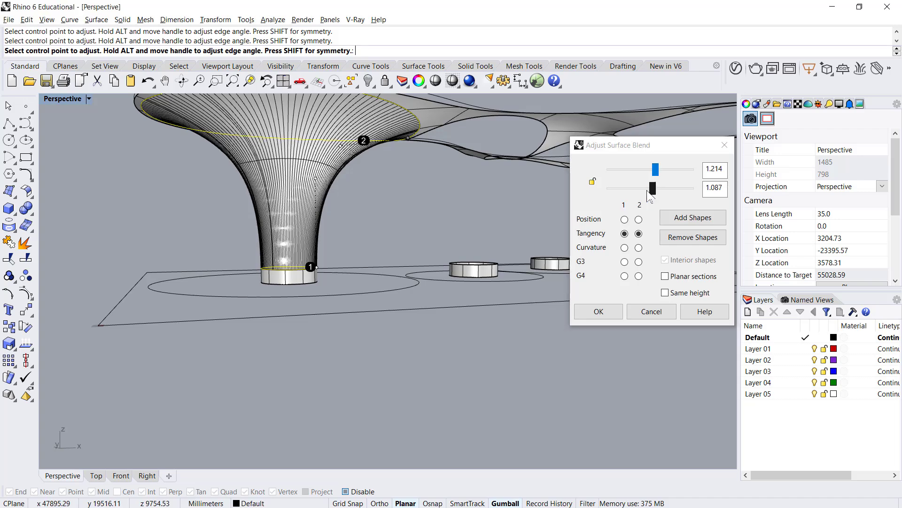
{"action": "left_click", "coordinate": [599, 311]}
Step: Start a surface blend from the upper edge of the central column base to the rim of the central canopy opening
{"action": "right_click_drag", "start_coordinate": [516, 333], "coordinate": [488, 325]}
{"action": "scroll", "coordinate": [413, 302], "scroll_direction": "up", "scroll_amount": 2}
{"action": "right_click_drag", "start_coordinate": [376, 304], "coordinate": [466, 334]}
{"action": "right_click", "coordinate": [459, 314]}
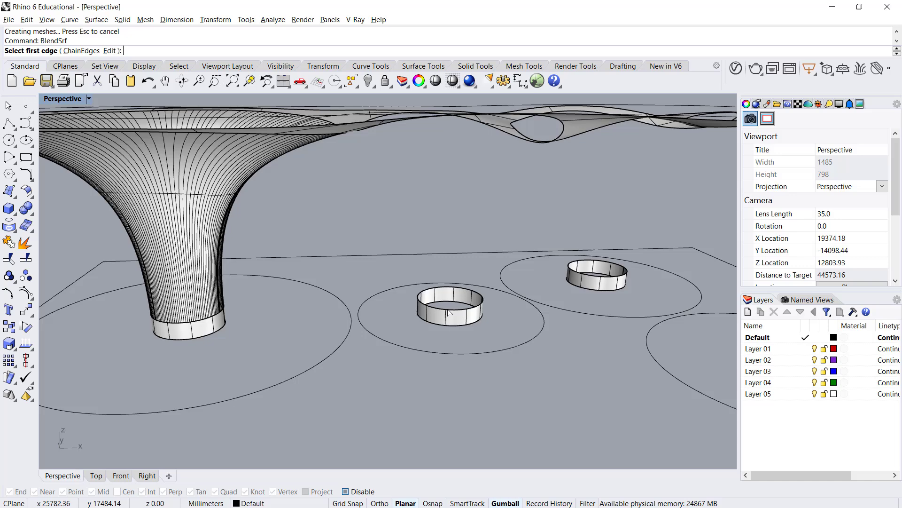
{"action": "left_click", "coordinate": [448, 310]}
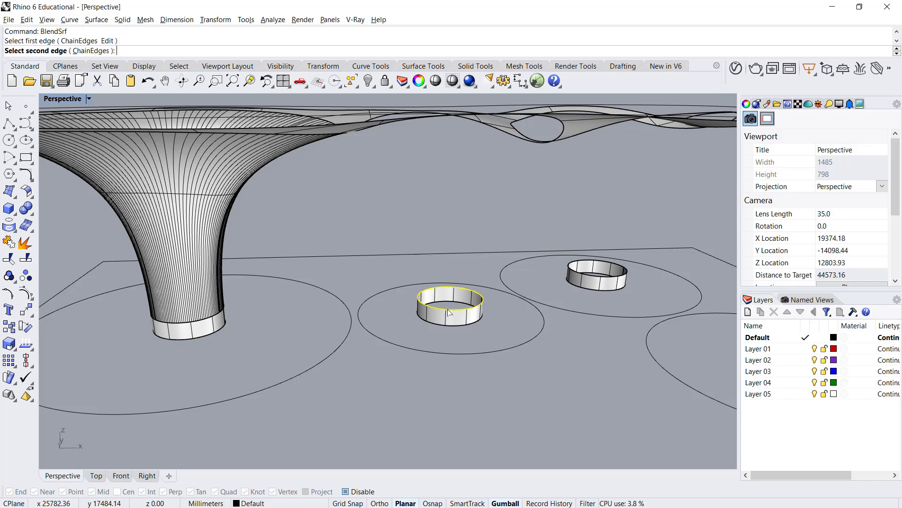
{"action": "right_click_drag", "start_coordinate": [513, 315], "coordinate": [477, 282]}
{"action": "scroll", "coordinate": [477, 281], "scroll_direction": "down", "scroll_amount": 4}
{"action": "scroll", "coordinate": [438, 186], "scroll_direction": "up", "scroll_amount": 6}
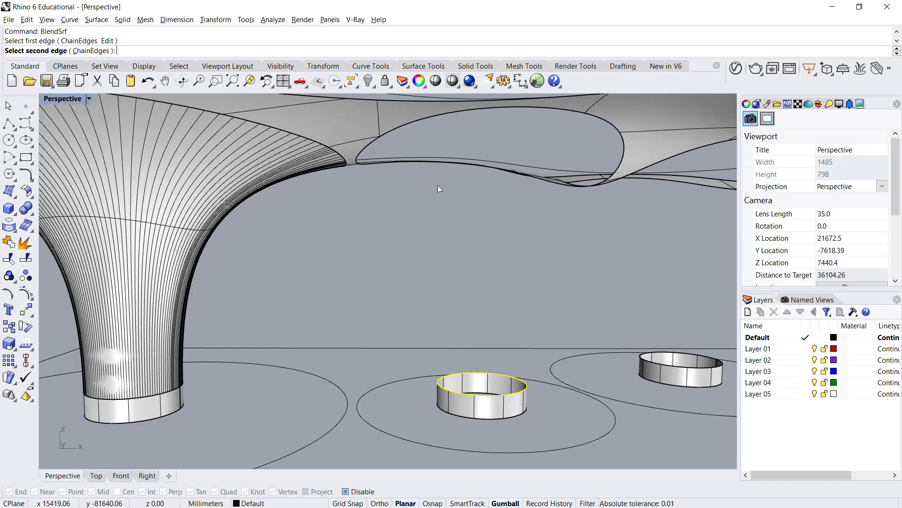
{"action": "left_click", "coordinate": [423, 120]}
{"action": "scroll", "coordinate": [470, 226], "scroll_direction": "down", "scroll_amount": 3}
{"action": "right_click_drag", "start_coordinate": [516, 308], "coordinate": [557, 345]}
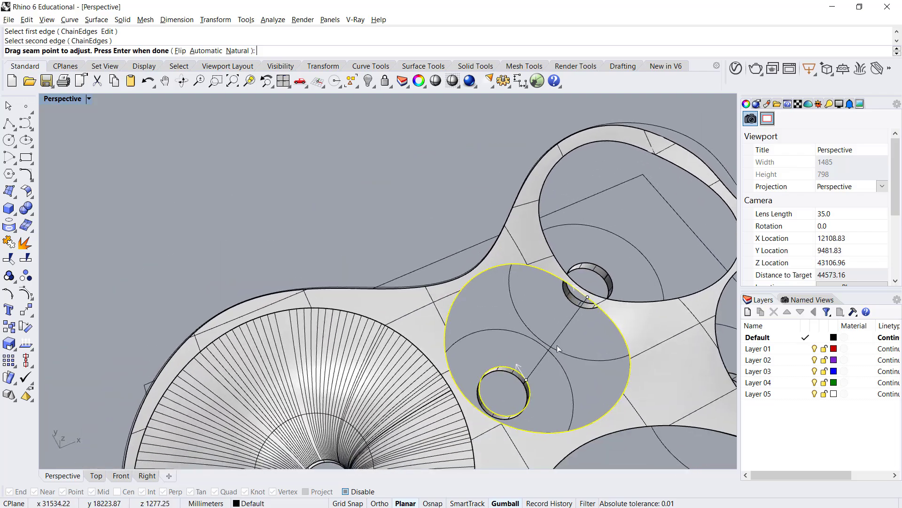
{"action": "right_click", "coordinate": [557, 345]}
Step: Adjust the bulge at both edges of the central column's blend and accept it
{"action": "right_click_drag", "start_coordinate": [490, 361], "coordinate": [410, 281]}
{"action": "scroll", "coordinate": [431, 292], "scroll_direction": "down", "scroll_amount": 2}
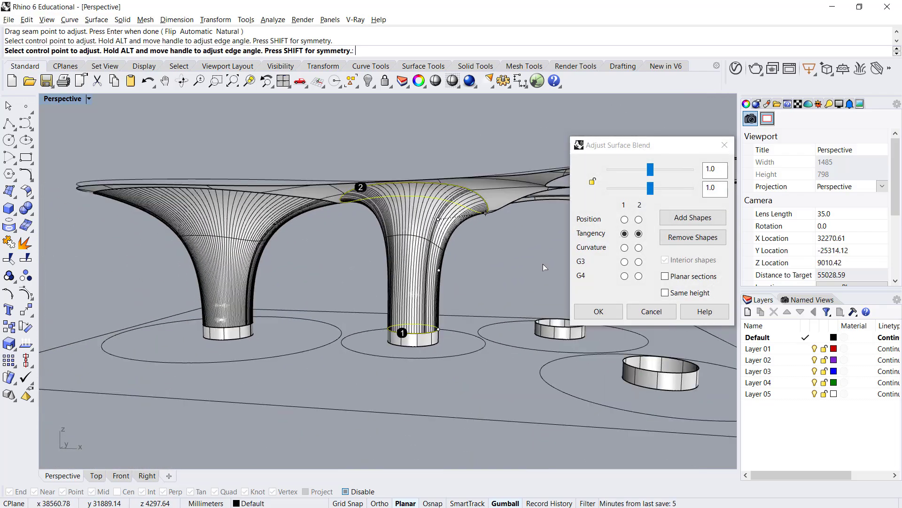
{"action": "right_click_drag", "start_coordinate": [544, 267], "coordinate": [512, 273]}
{"action": "left_click_drag", "start_coordinate": [649, 188], "coordinate": [645, 189]}
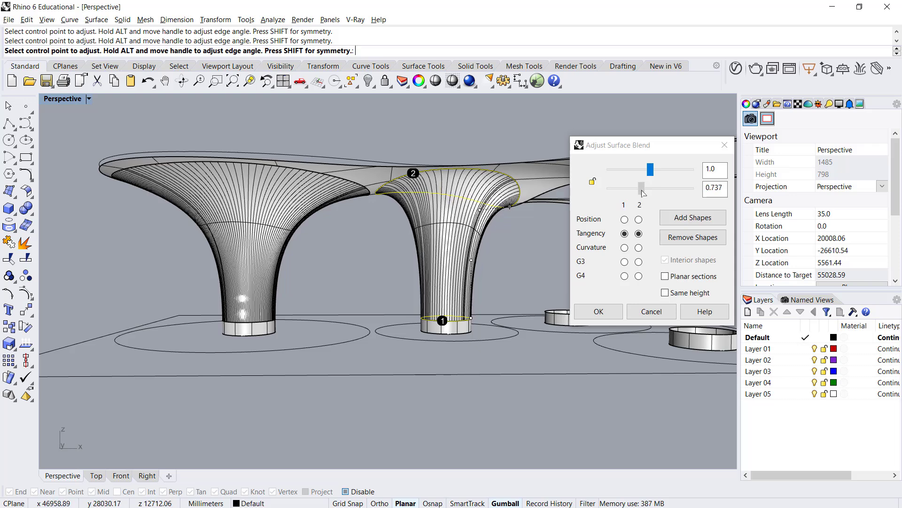
{"action": "left_click_drag", "start_coordinate": [646, 189], "coordinate": [612, 174]}
{"action": "right_click_drag", "start_coordinate": [526, 275], "coordinate": [466, 315], "text": "shift"}
{"action": "left_click", "coordinate": [599, 312]}
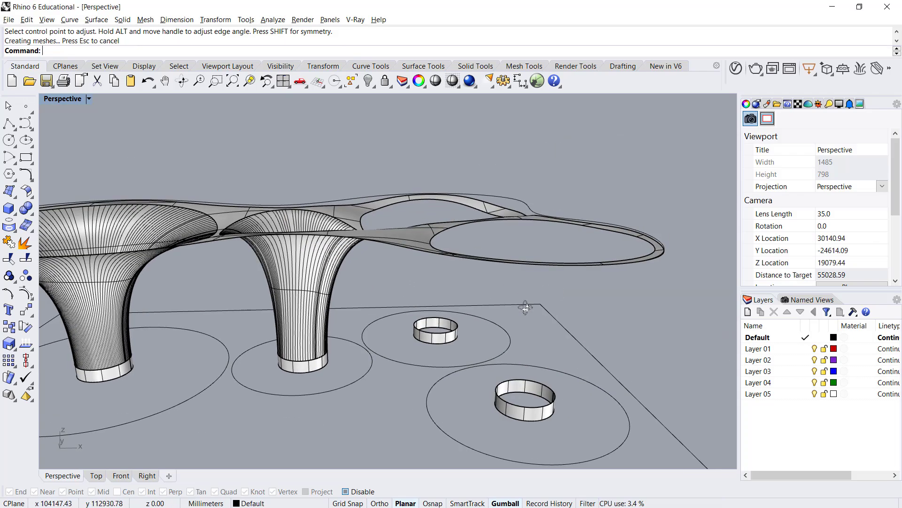
Step: Start a surface blend from the upper-right circle's column base to the rim of the canopy opening above it
{"action": "key", "text": "Return"}
{"action": "left_click", "coordinate": [432, 316]}
{"action": "right_click_drag", "start_coordinate": [440, 219], "coordinate": [447, 286]}
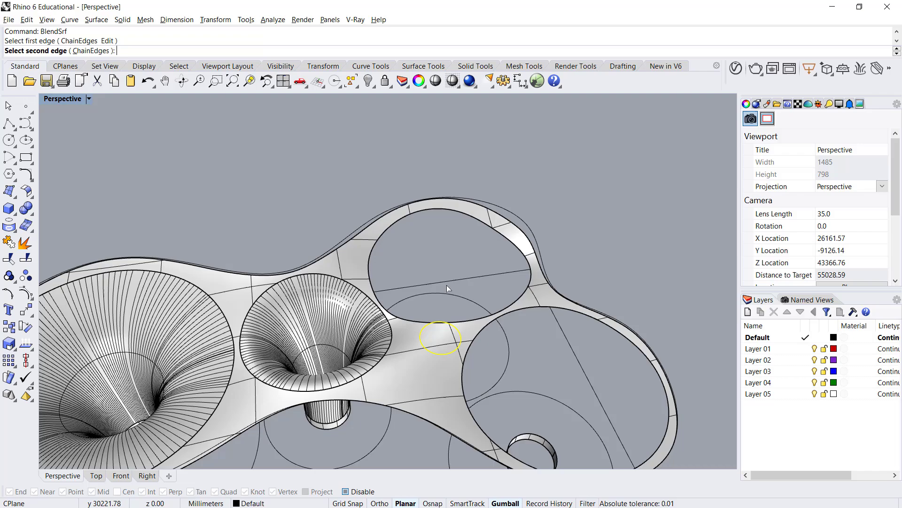
{"action": "left_click", "coordinate": [467, 324]}
{"action": "right_click_drag", "start_coordinate": [534, 351], "coordinate": [632, 210]}
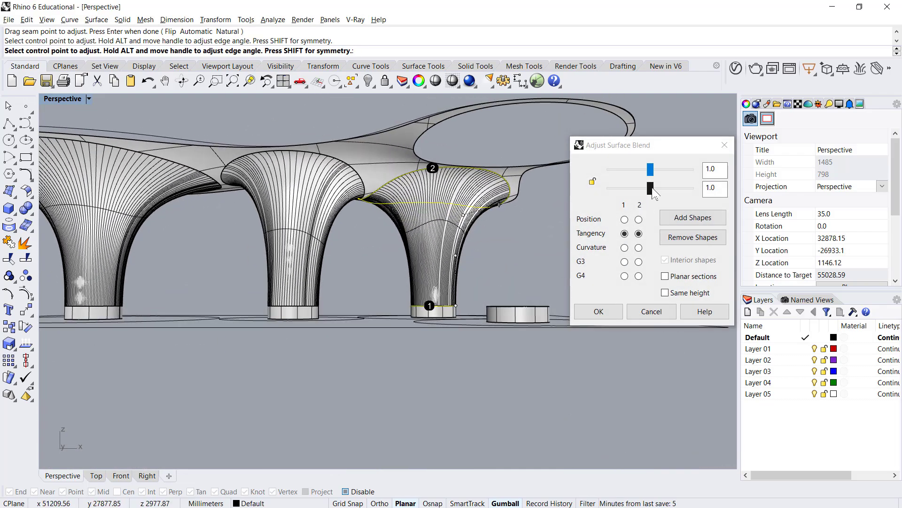
Step: Set the third column's blend bulges to 0.66 and 1.087 and accept the blend
{"action": "left_click_drag", "start_coordinate": [652, 188], "coordinate": [626, 172]}
{"action": "right_click_drag", "start_coordinate": [459, 249], "coordinate": [385, 268]}
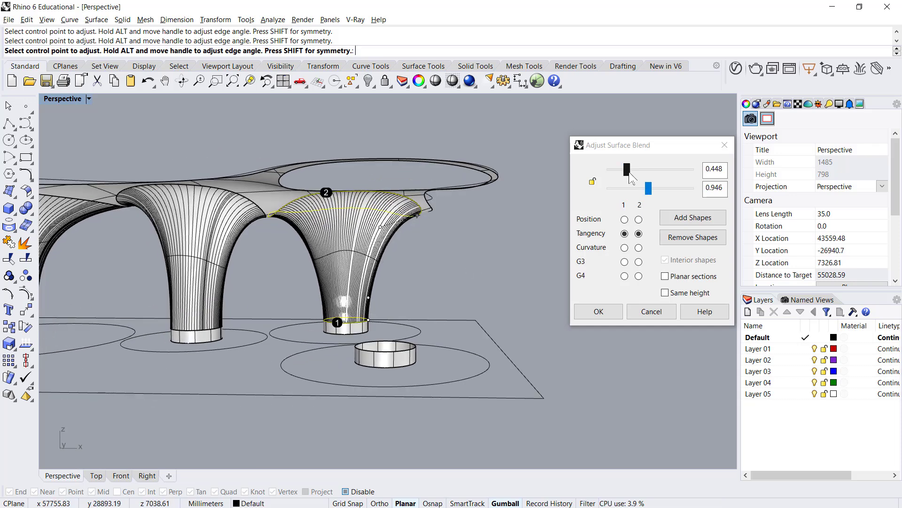
{"action": "left_click_drag", "start_coordinate": [628, 170], "coordinate": [653, 192]}
{"action": "left_click", "coordinate": [650, 188]}
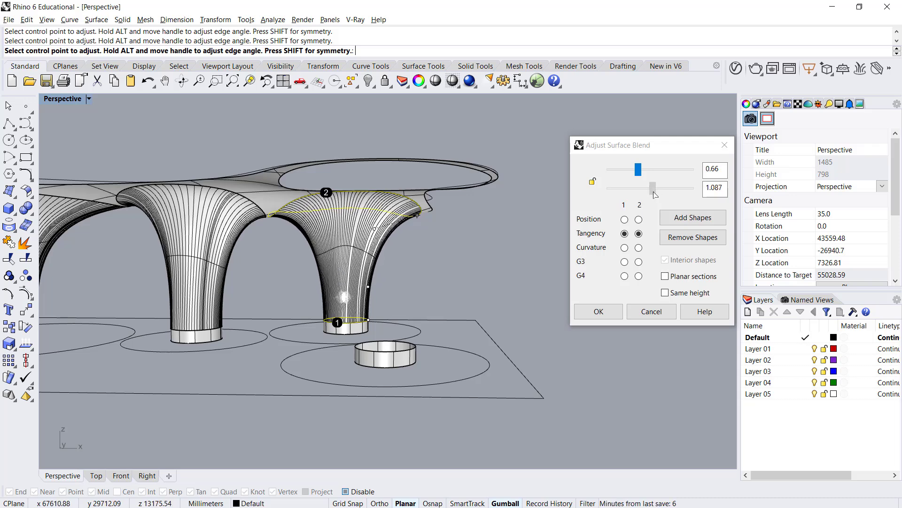
{"action": "left_click", "coordinate": [604, 312]}
{"action": "right_click", "coordinate": [367, 353]}
{"action": "left_click", "coordinate": [371, 350]}
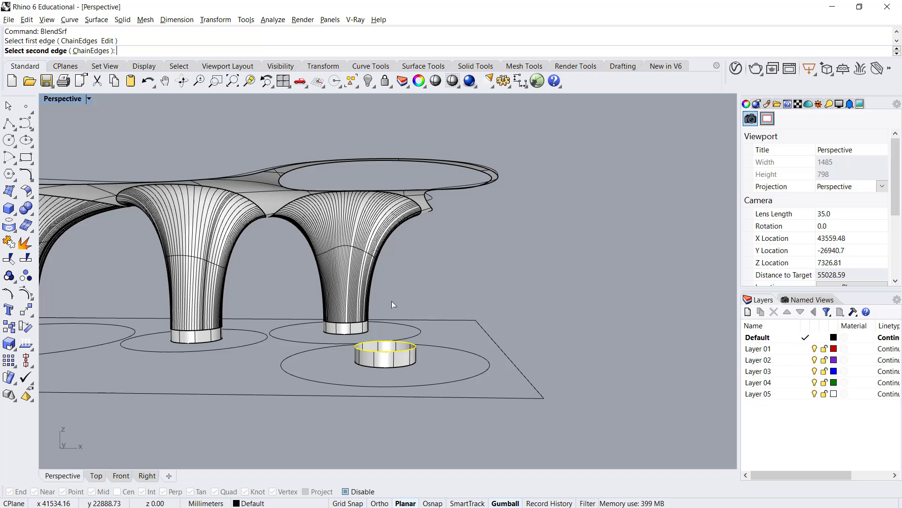
{"action": "left_click", "coordinate": [394, 168]}
{"action": "right_click", "coordinate": [402, 174]}
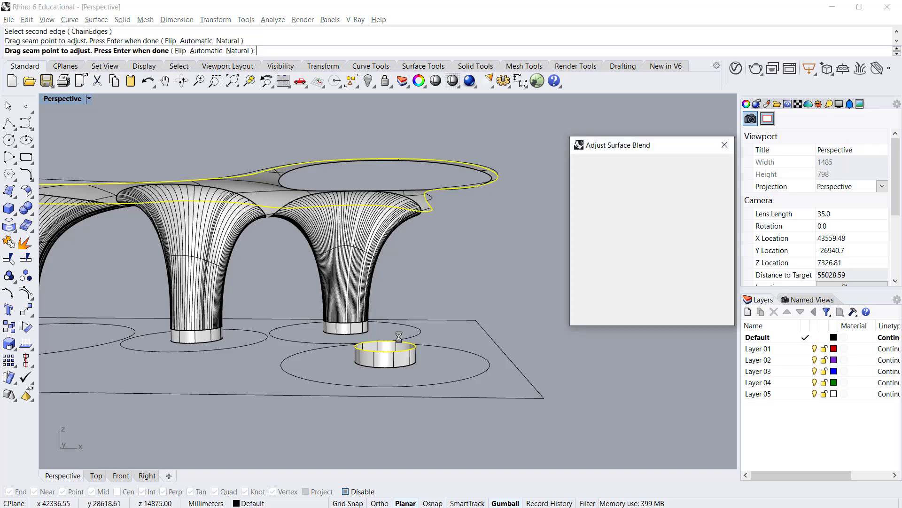
{"action": "left_click", "coordinate": [605, 312]}
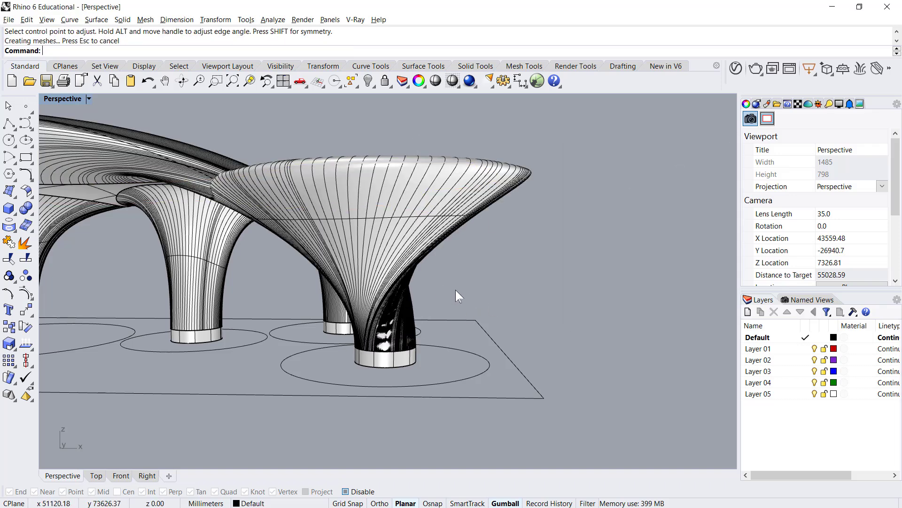
{"action": "key", "text": "ctrl+z"}
Step: Start a surface blend from the upper edge of the fourth column base to the rim of the remaining canopy opening
{"action": "key", "text": "Return"}
{"action": "left_click", "coordinate": [387, 350]}
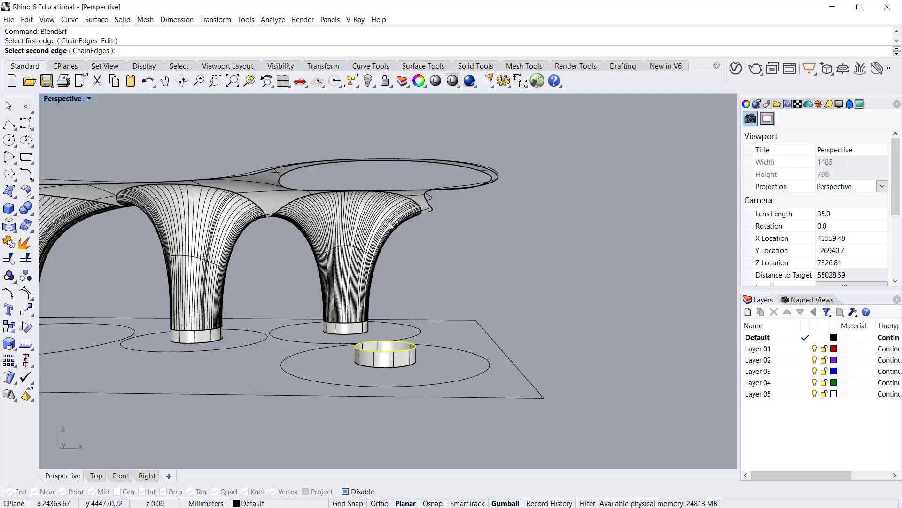
{"action": "right_click_drag", "start_coordinate": [391, 166], "coordinate": [404, 302]}
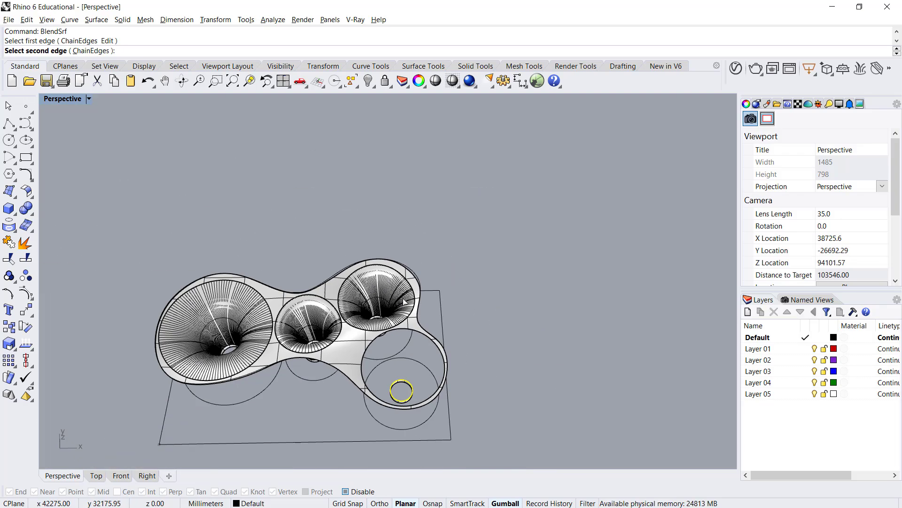
{"action": "scroll", "coordinate": [408, 382], "scroll_direction": "up", "scroll_amount": 6}
{"action": "left_click", "coordinate": [413, 438]}
{"action": "right_click_drag", "start_coordinate": [418, 434], "coordinate": [431, 284]}
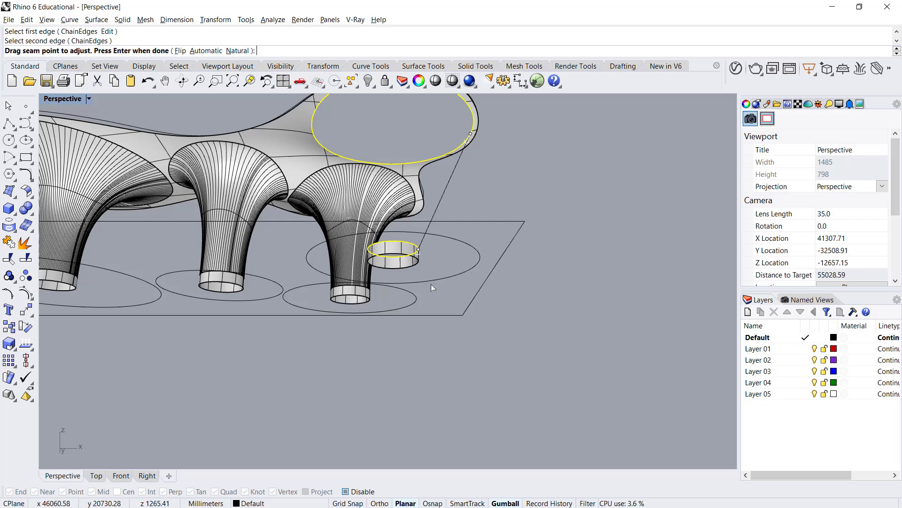
{"action": "scroll", "coordinate": [430, 285], "scroll_direction": "down", "scroll_amount": 6}
{"action": "right_click_drag", "start_coordinate": [400, 206], "coordinate": [408, 242]}
{"action": "scroll", "coordinate": [408, 242], "scroll_direction": "up", "scroll_amount": 6}
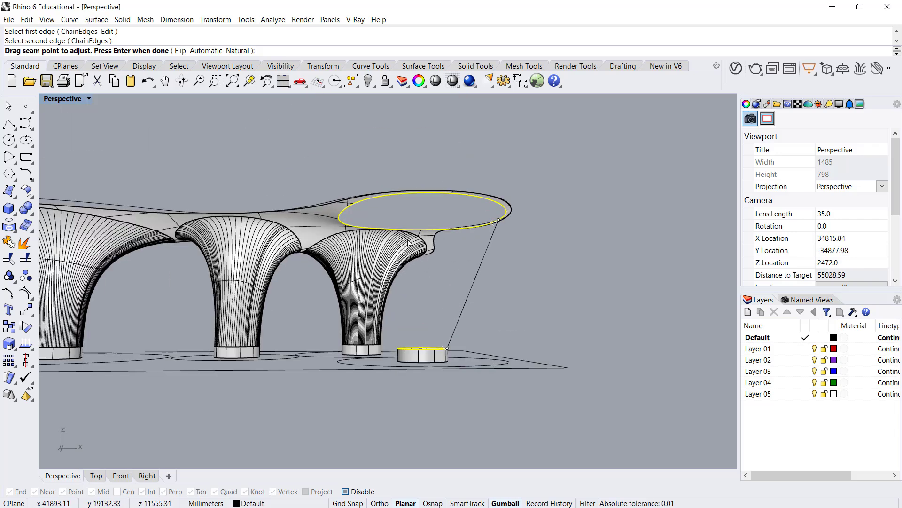
{"action": "right_click", "coordinate": [408, 243]}
Step: Set the fourth column's blend bulges to 0.559 at the base and 0.973 at the canopy rim, and accept the blend
{"action": "right_click_drag", "start_coordinate": [467, 301], "coordinate": [606, 296]}
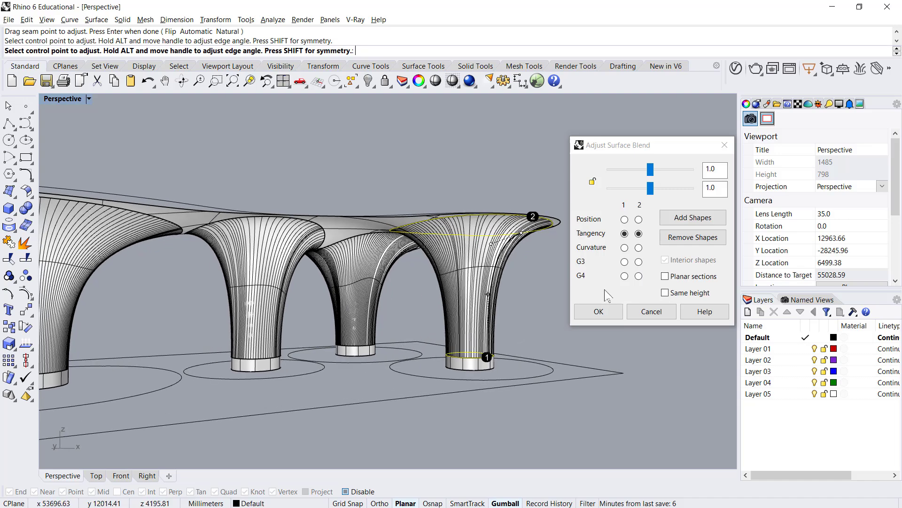
{"action": "mouse_move", "coordinate": [651, 197]}
{"action": "left_mouse_down"}
{"action": "mouse_move", "coordinate": [632, 196]}
{"action": "mouse_move", "coordinate": [645, 197]}
{"action": "left_mouse_up"}
{"action": "right_click_drag", "start_coordinate": [521, 275], "coordinate": [443, 273]}
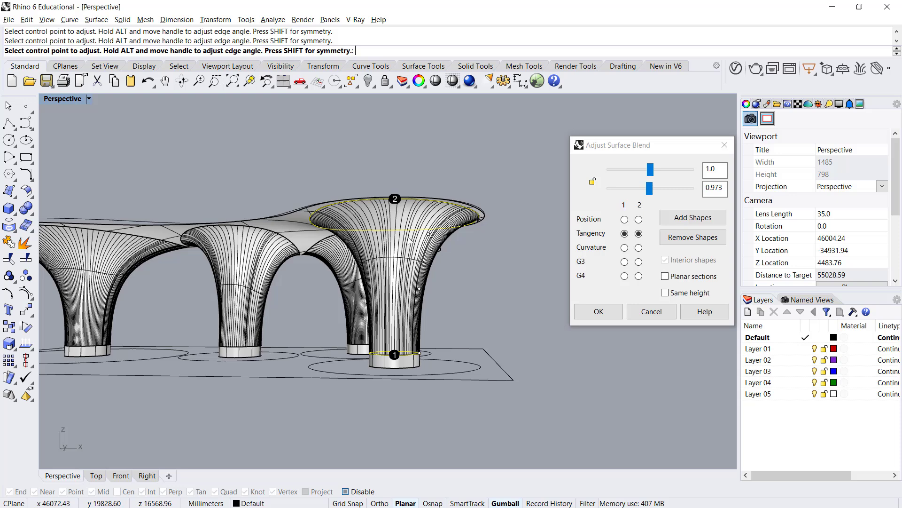
{"action": "mouse_move", "coordinate": [650, 170]}
{"action": "left_mouse_down"}
{"action": "mouse_move", "coordinate": [717, 183]}
{"action": "mouse_move", "coordinate": [634, 171]}
{"action": "left_mouse_up"}
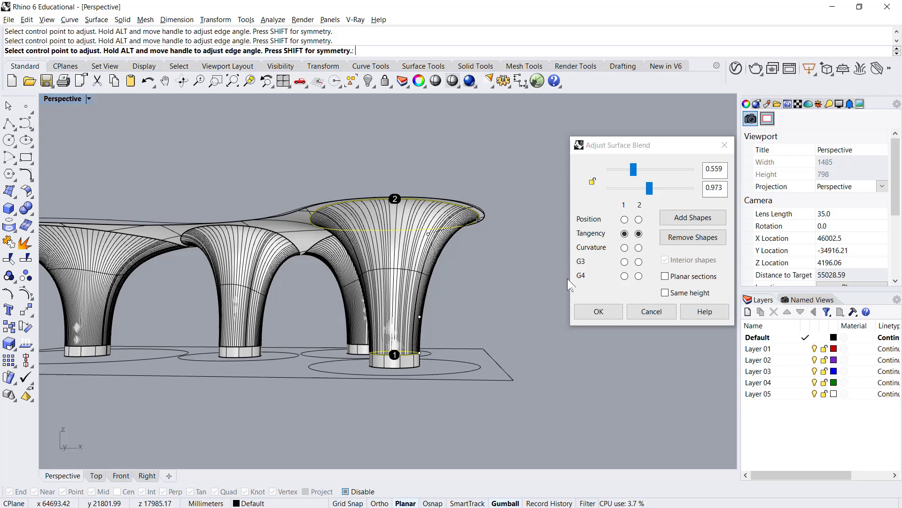
{"action": "left_click", "coordinate": [597, 311]}
Step: Select the trimmed canopy surface and show the front view in Shaded display mode
{"action": "right_click_drag", "start_coordinate": [542, 304], "coordinate": [545, 275]}
{"action": "scroll", "coordinate": [523, 293], "scroll_direction": "down", "scroll_amount": 12}
{"action": "scroll", "coordinate": [508, 289], "scroll_direction": "up", "scroll_amount": 8}
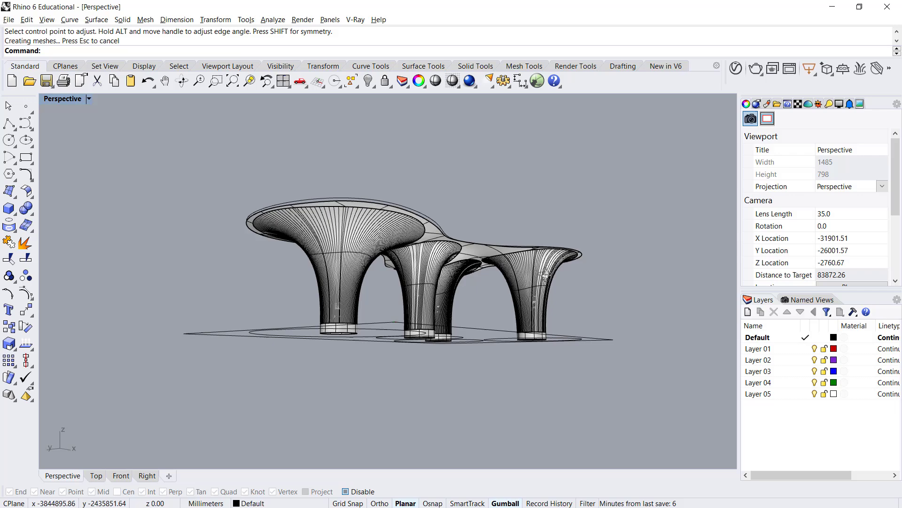
{"action": "scroll", "coordinate": [481, 252], "scroll_direction": "up", "scroll_amount": 5}
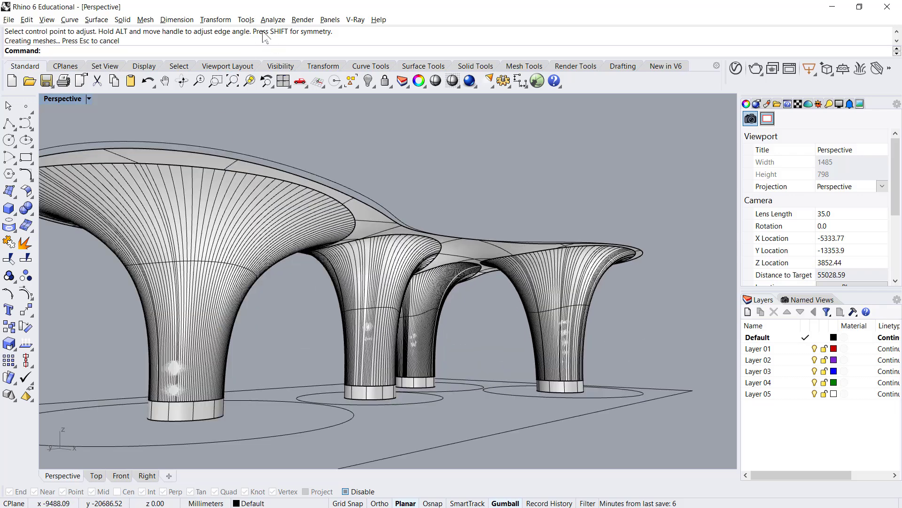
{"action": "scroll", "coordinate": [472, 219], "scroll_direction": "up", "scroll_amount": 6}
{"action": "left_click", "coordinate": [484, 248]}
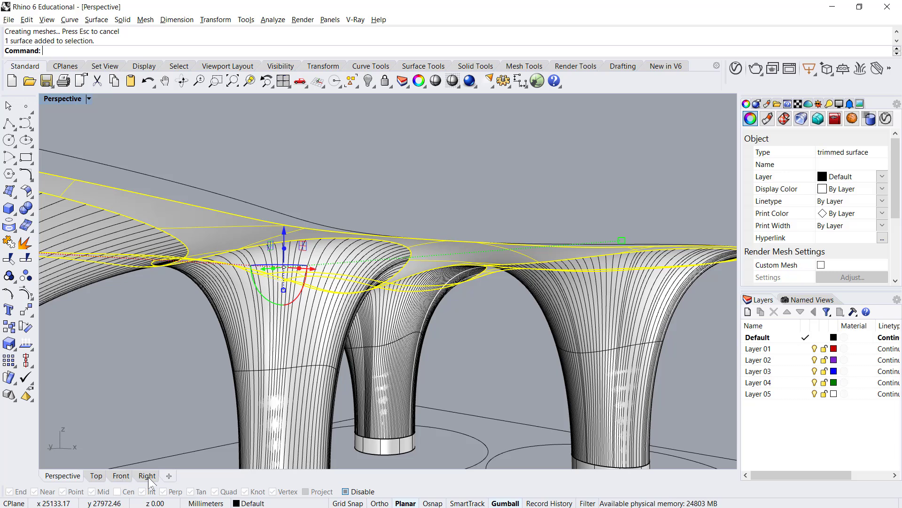
{"action": "left_click", "coordinate": [121, 476]}
{"action": "scroll", "coordinate": [311, 344], "scroll_direction": "down", "scroll_amount": 8}
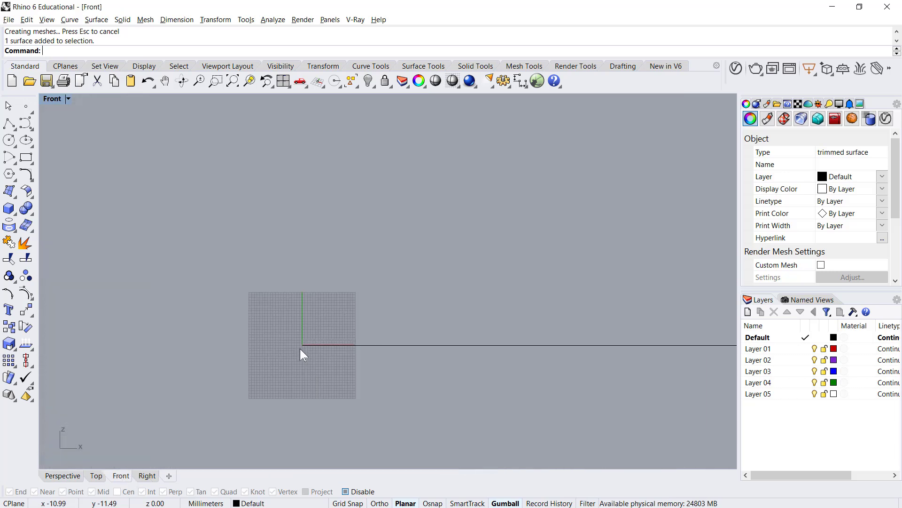
{"action": "scroll", "coordinate": [301, 354], "scroll_direction": "up", "scroll_amount": 8}
{"action": "scroll", "coordinate": [304, 355], "scroll_direction": "down", "scroll_amount": 3}
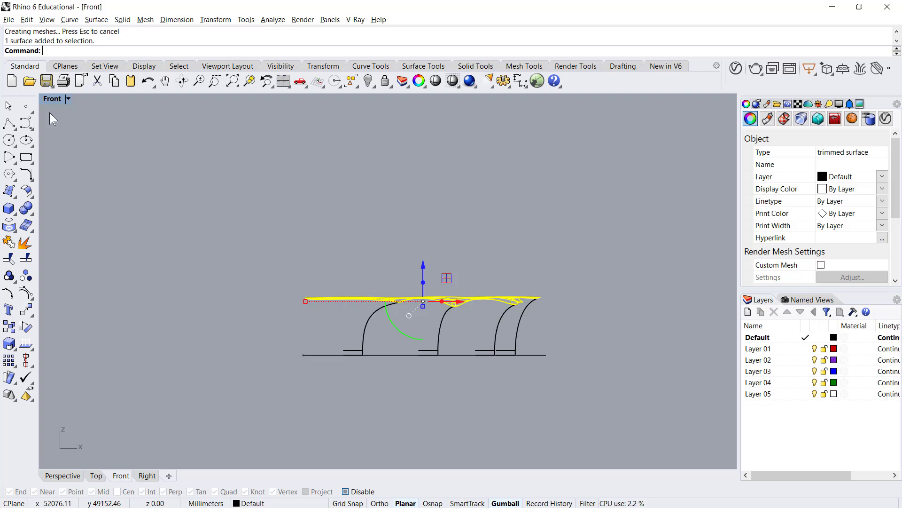
{"action": "left_click", "coordinate": [51, 99]}
{"action": "left_click", "coordinate": [72, 137]}
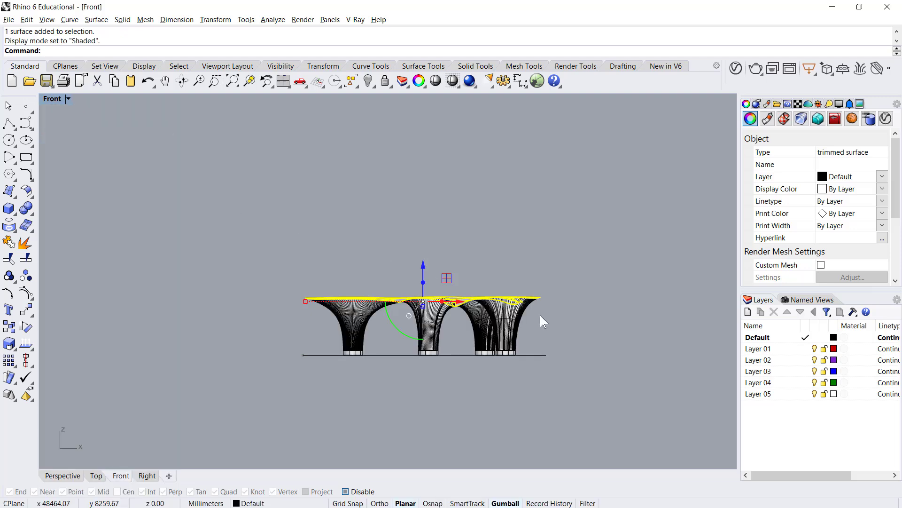
Step: Mirror a copy of the canopy surface upward across a horizontal plane placed slightly above the canopy
{"action": "scroll", "coordinate": [540, 314], "scroll_direction": "up", "scroll_amount": 3}
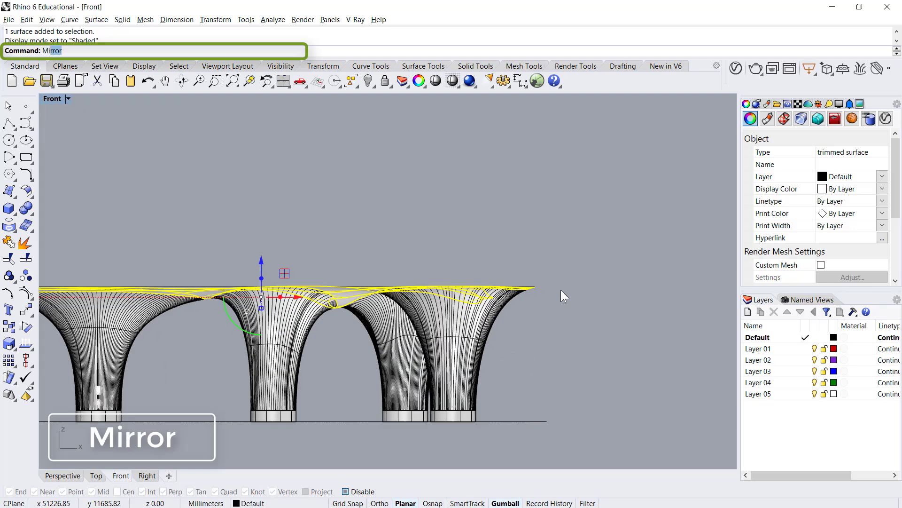
{"action": "key", "text": "Return"}
{"action": "scroll", "coordinate": [545, 289], "scroll_direction": "up", "scroll_amount": 3}
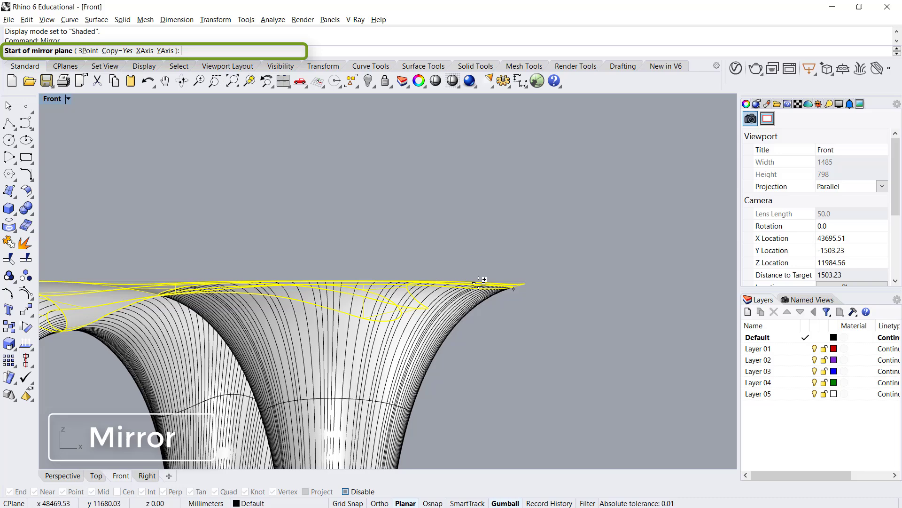
{"action": "scroll", "coordinate": [514, 271], "scroll_direction": "down", "scroll_amount": 3}
{"action": "scroll", "coordinate": [515, 271], "scroll_direction": "up", "scroll_amount": 3}
{"action": "left_click", "coordinate": [514, 271]}
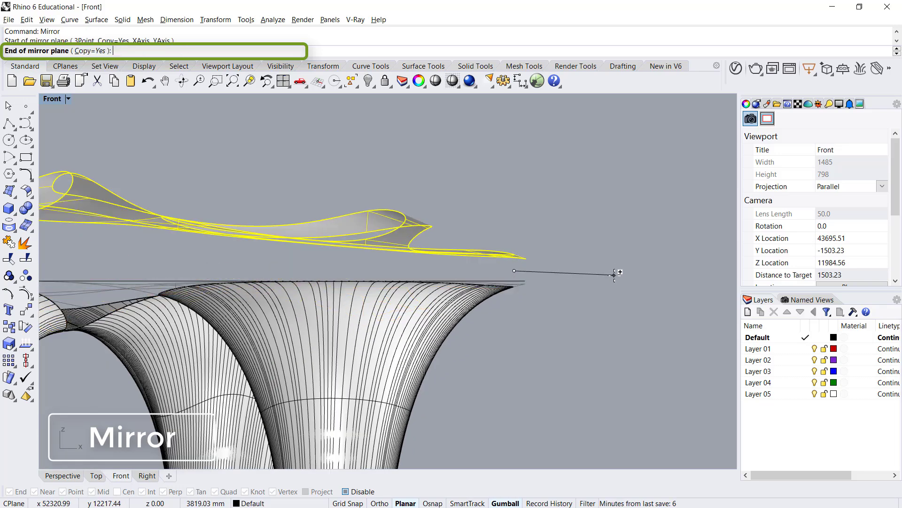
{"action": "key", "text": "shift"}
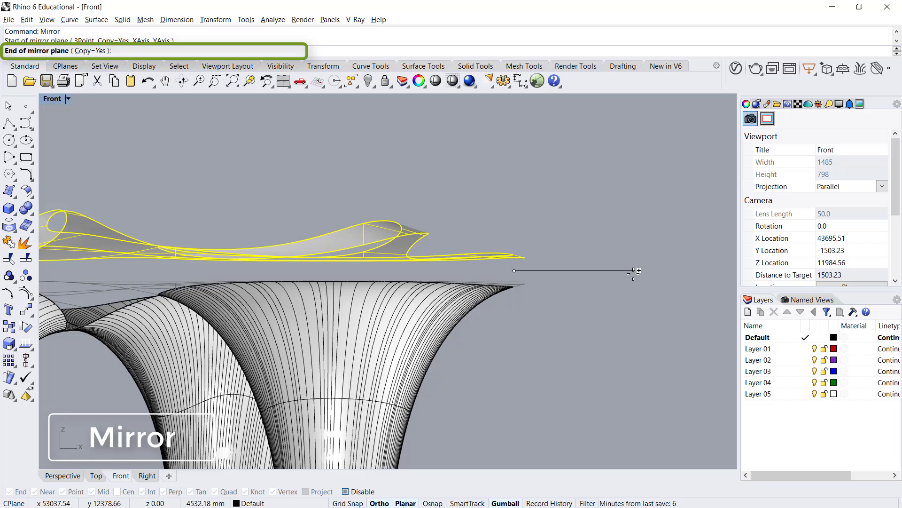
{"action": "left_click", "coordinate": [658, 257]}
{"action": "key", "text": "Escape"}
{"action": "key", "text": "F8"}
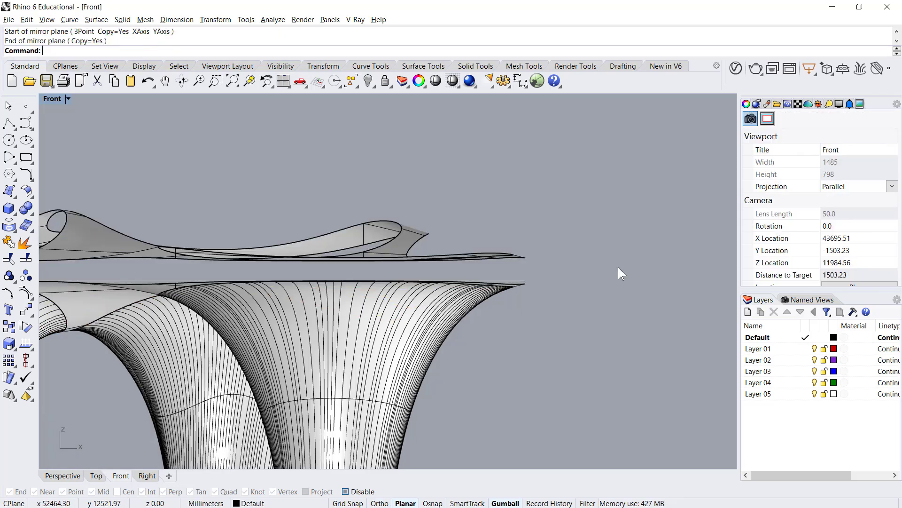
Step: Untrim the opening above the fourth column in the mirrored upper canopy surface
{"action": "scroll", "coordinate": [621, 268], "scroll_direction": "down", "scroll_amount": 5}
{"action": "left_click", "coordinate": [66, 474]}
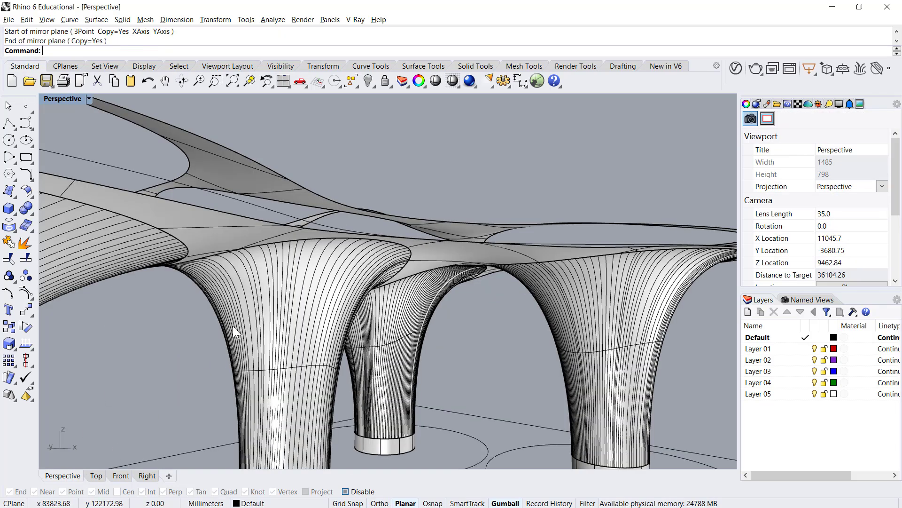
{"action": "right_click_drag", "start_coordinate": [233, 326], "coordinate": [148, 269]}
{"action": "scroll", "coordinate": [304, 254], "scroll_direction": "down", "scroll_amount": 9}
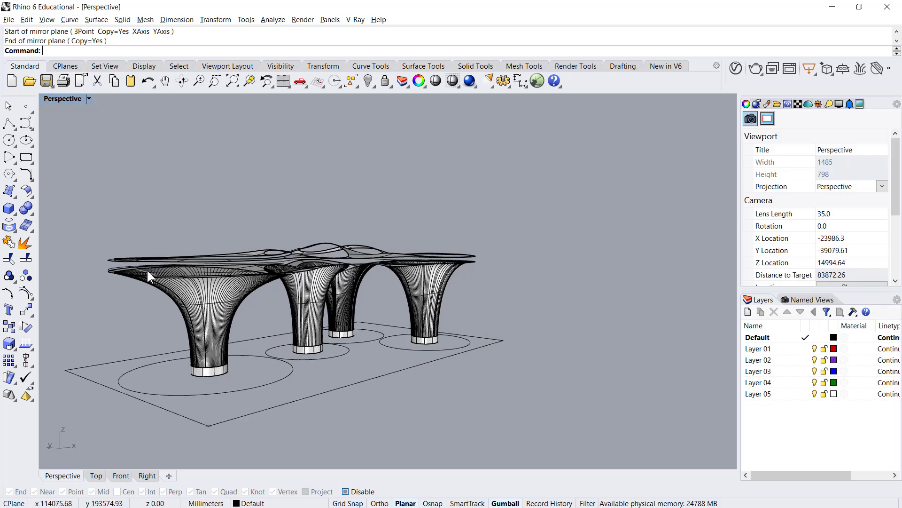
{"action": "scroll", "coordinate": [263, 275], "scroll_direction": "up", "scroll_amount": 2}
{"action": "right_click_drag", "start_coordinate": [278, 278], "coordinate": [349, 340]}
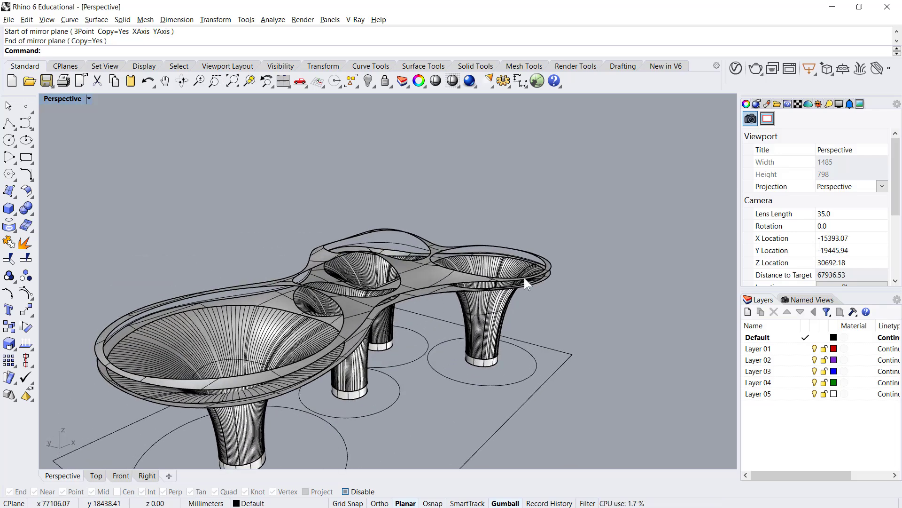
{"action": "scroll", "coordinate": [537, 256], "scroll_direction": "up", "scroll_amount": 4}
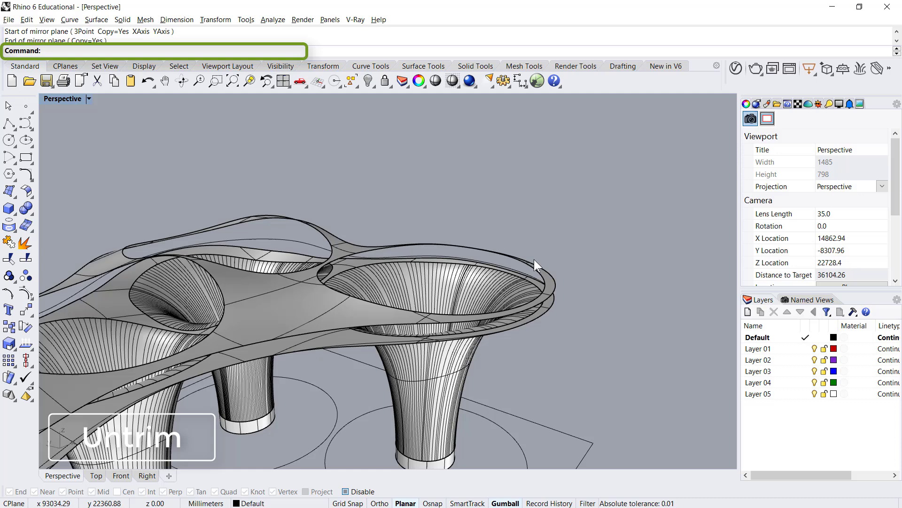
{"action": "key", "text": "Return"}
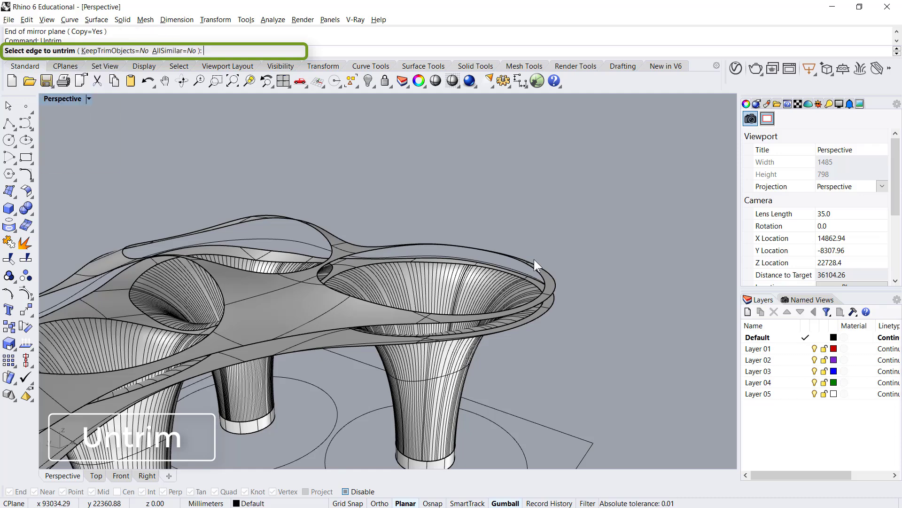
{"action": "left_click", "coordinate": [539, 272]}
Step: Untrim the remaining column openings in the upper canopy surface so it forms one continuous roof
{"action": "right_click_drag", "start_coordinate": [540, 272], "coordinate": [306, 220]}
{"action": "key", "text": "Return"}
{"action": "left_click", "coordinate": [307, 210]}
{"action": "key", "text": "Escape"}
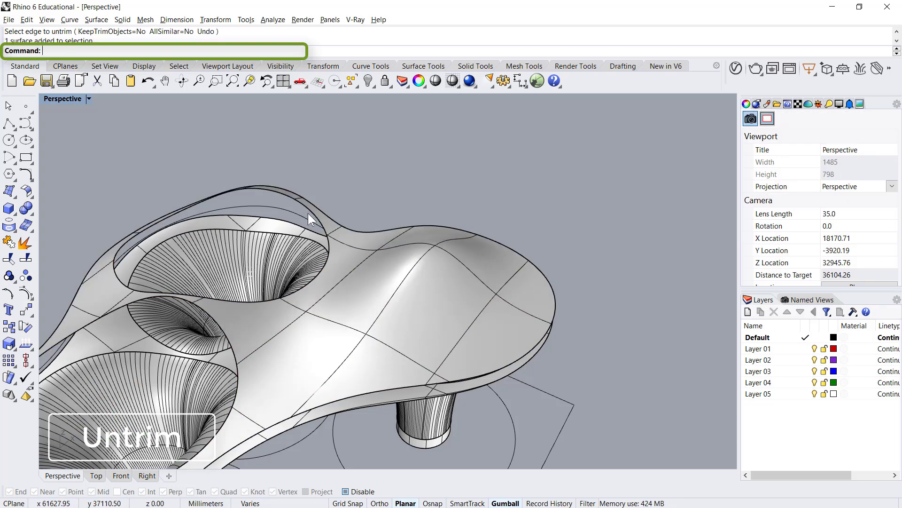
{"action": "key", "text": "Return"}
{"action": "left_click", "coordinate": [308, 213]}
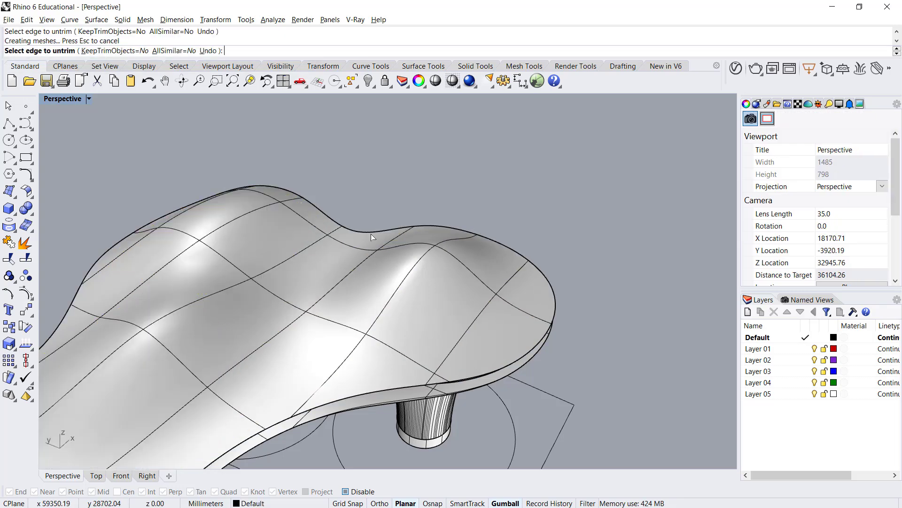
{"action": "right_click_drag", "start_coordinate": [371, 234], "coordinate": [290, 305]}
{"action": "left_click", "coordinate": [286, 304]}
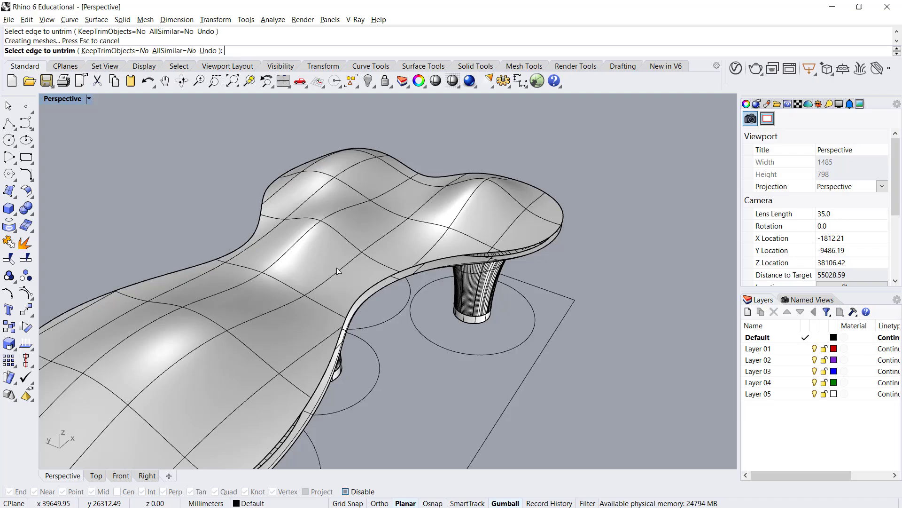
{"action": "scroll", "coordinate": [339, 271], "scroll_direction": "down", "scroll_amount": 8}
{"action": "key", "text": "Return"}
Step: Blend the outer edges of the lower and mirrored upper canopy surfaces, with Tangency continuity and 1.0 bulge on both sides
{"action": "right_click_drag", "start_coordinate": [416, 295], "coordinate": [436, 209]}
{"action": "scroll", "coordinate": [423, 215], "scroll_direction": "up", "scroll_amount": 10}
{"action": "right_click_drag", "start_coordinate": [372, 278], "coordinate": [364, 304]}
{"action": "scroll", "coordinate": [458, 312], "scroll_direction": "down", "scroll_amount": 8}
{"action": "scroll", "coordinate": [458, 312], "scroll_direction": "up", "scroll_amount": 2}
{"action": "scroll", "coordinate": [424, 277], "scroll_direction": "up", "scroll_amount": 8}
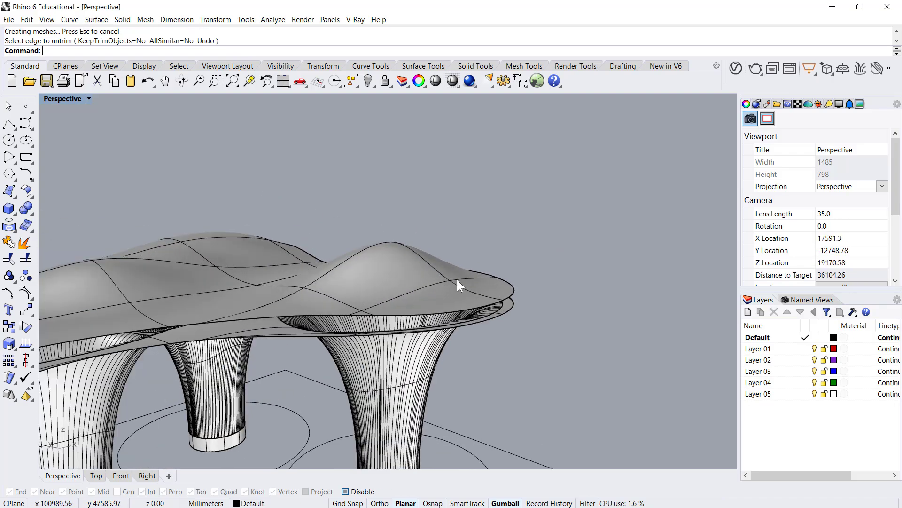
{"action": "right_click_drag", "start_coordinate": [457, 279], "coordinate": [491, 243]}
{"action": "type", "text": "BlendSrf"}
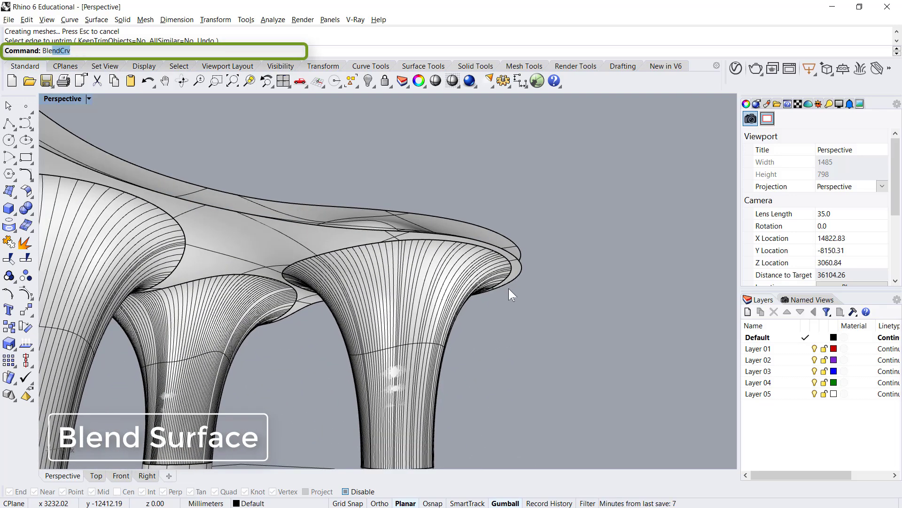
{"action": "key", "text": "Return"}
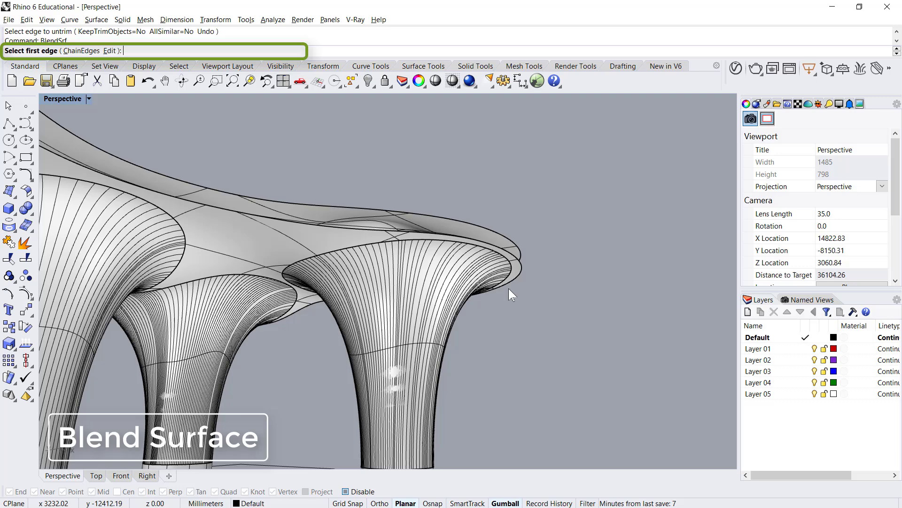
{"action": "left_click", "coordinate": [475, 243]}
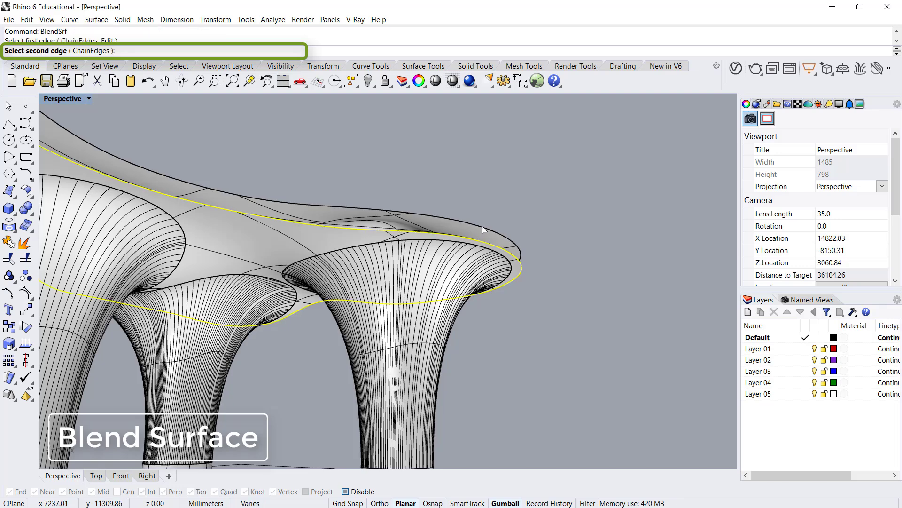
{"action": "left_click", "coordinate": [484, 229]}
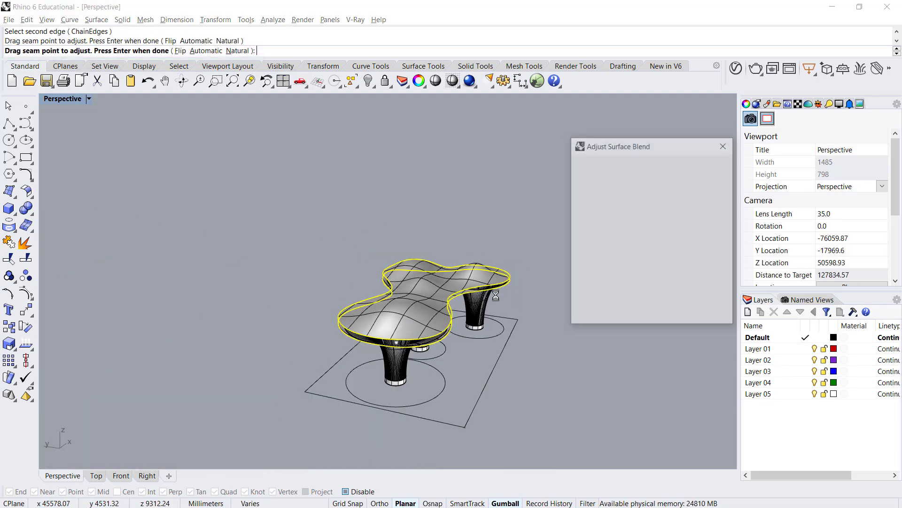
{"action": "key", "text": "Return"}
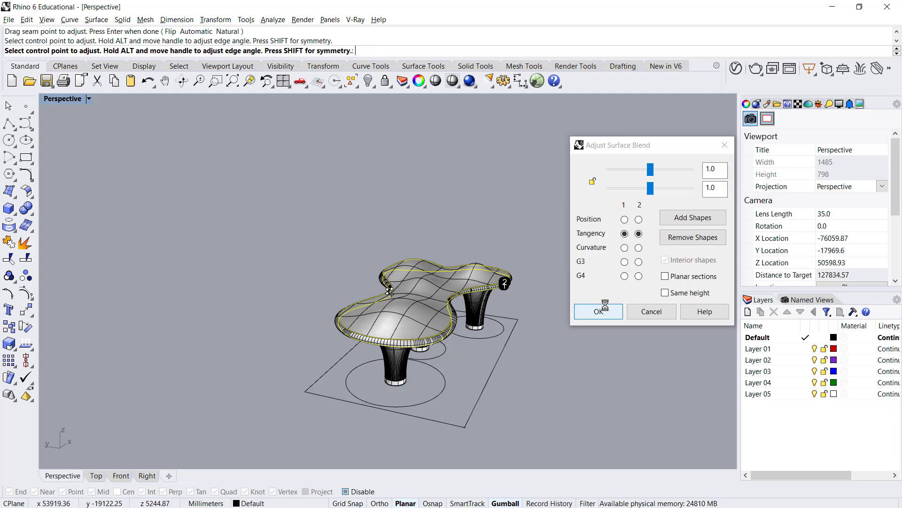
{"action": "left_click", "coordinate": [602, 309]}
Step: Examine the blended canopy edge and columns from several angles, above and below, in Rendered display mode
{"action": "right_click_drag", "start_coordinate": [570, 329], "coordinate": [522, 328]}
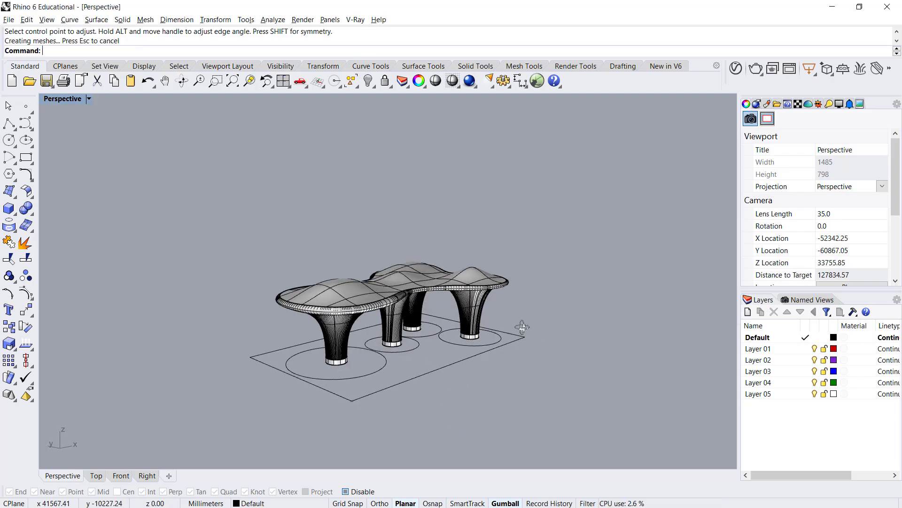
{"action": "scroll", "coordinate": [478, 351], "scroll_direction": "up", "scroll_amount": 10}
{"action": "right_click_drag", "start_coordinate": [479, 351], "coordinate": [461, 246]}
{"action": "scroll", "coordinate": [461, 246], "scroll_direction": "down", "scroll_amount": 4}
{"action": "scroll", "coordinate": [462, 246], "scroll_direction": "down", "scroll_amount": 2}
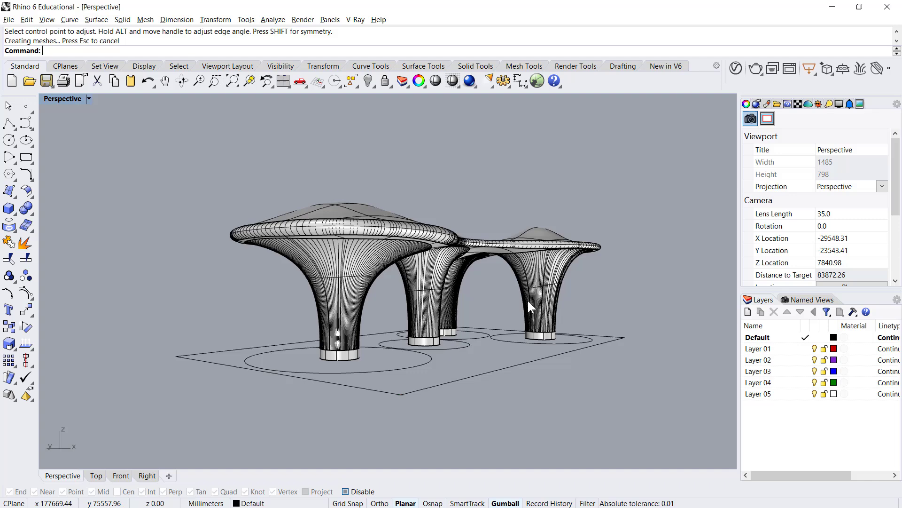
{"action": "left_click", "coordinate": [87, 99]}
{"action": "left_click", "coordinate": [96, 147]}
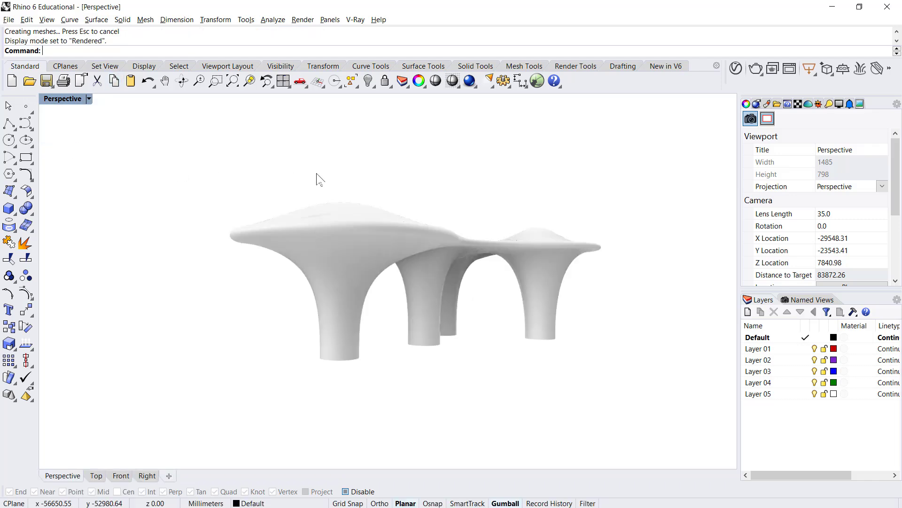
{"action": "mouse_move", "coordinate": [317, 174]}
{"action": "right_mouse_down"}
{"action": "mouse_move", "coordinate": [363, 191]}
{"action": "mouse_move", "coordinate": [221, 187]}
{"action": "mouse_move", "coordinate": [150, 197]}
{"action": "mouse_move", "coordinate": [155, 180]}
{"action": "right_mouse_up"}
{"action": "right_click_drag", "start_coordinate": [395, 265], "coordinate": [256, 322]}
{"action": "scroll", "coordinate": [340, 326], "scroll_direction": "up", "scroll_amount": 8}
{"action": "scroll", "coordinate": [353, 297], "scroll_direction": "down", "scroll_amount": 10}
{"action": "scroll", "coordinate": [486, 361], "scroll_direction": "up", "scroll_amount": 3}
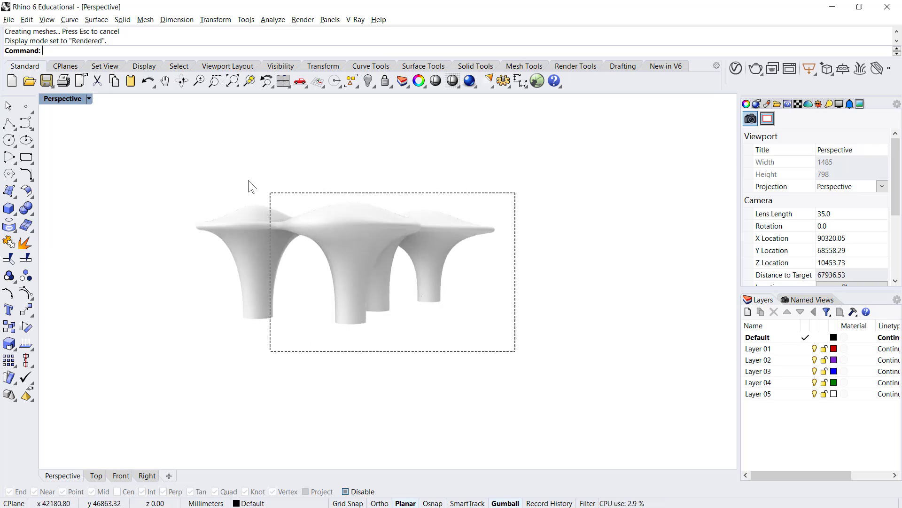
Step: Join all canopy and column surfaces into one polysurface and cap its planar openings at the column bases
{"action": "left_click_drag", "start_coordinate": [250, 184], "coordinate": [175, 159]}
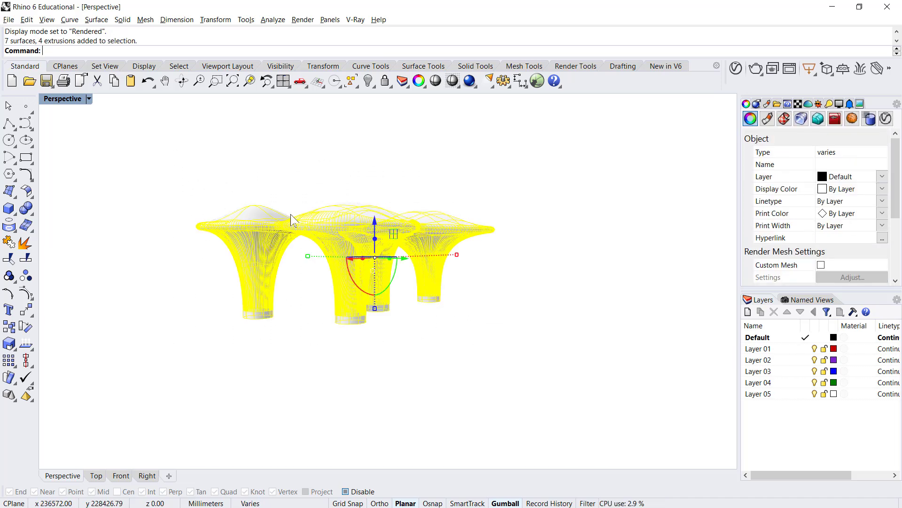
{"action": "left_click", "coordinate": [9, 242]}
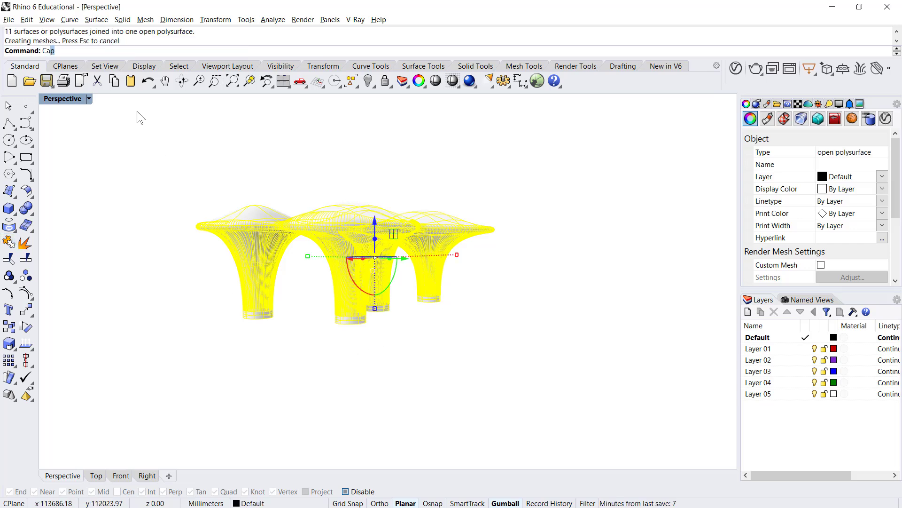
{"action": "type", "text": "p"}
{"action": "key", "text": "Return"}
{"action": "right_click_drag", "start_coordinate": [329, 154], "coordinate": [395, 127]}
{"action": "left_click", "coordinate": [346, 385]}
{"action": "scroll", "coordinate": [350, 376], "scroll_direction": "up", "scroll_amount": 7}
{"action": "scroll", "coordinate": [377, 269], "scroll_direction": "down", "scroll_amount": 10}
{"action": "right_click_drag", "start_coordinate": [407, 264], "coordinate": [397, 324]}
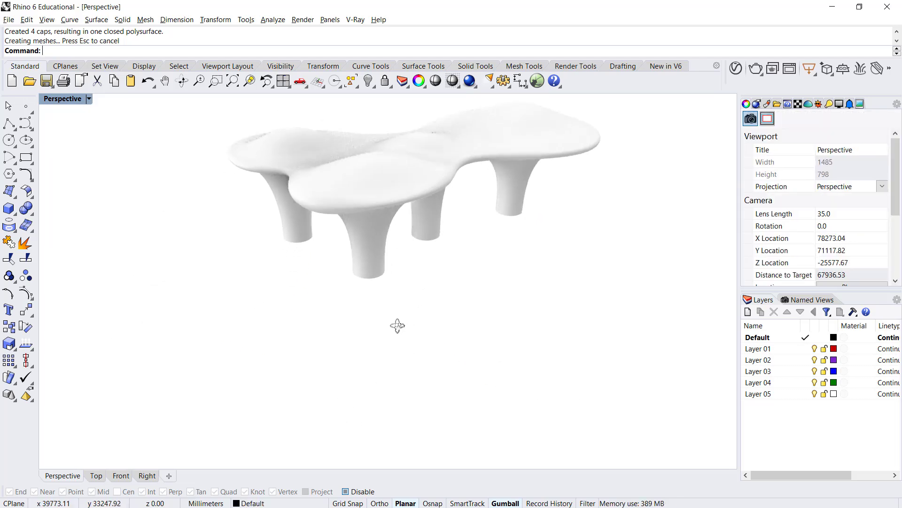
Step: Return the perspective view to Shaded mode, then add a layer named Waffles and make it current
{"action": "left_click", "coordinate": [90, 100]}
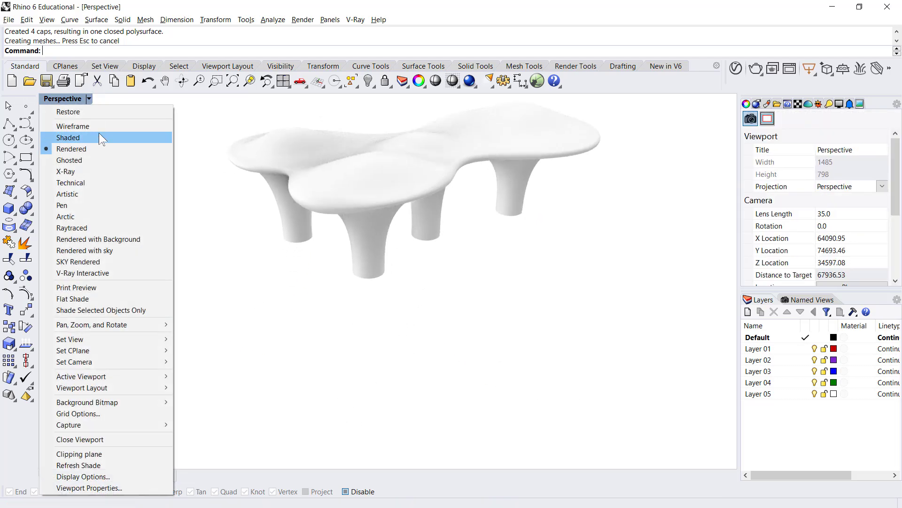
{"action": "left_click", "coordinate": [99, 134]}
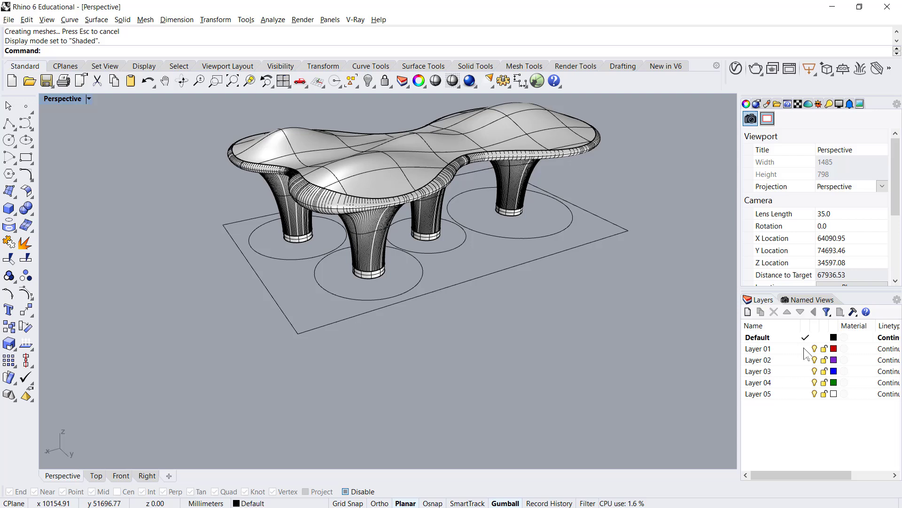
{"action": "left_click", "coordinate": [773, 337]}
{"action": "left_click", "coordinate": [749, 311]}
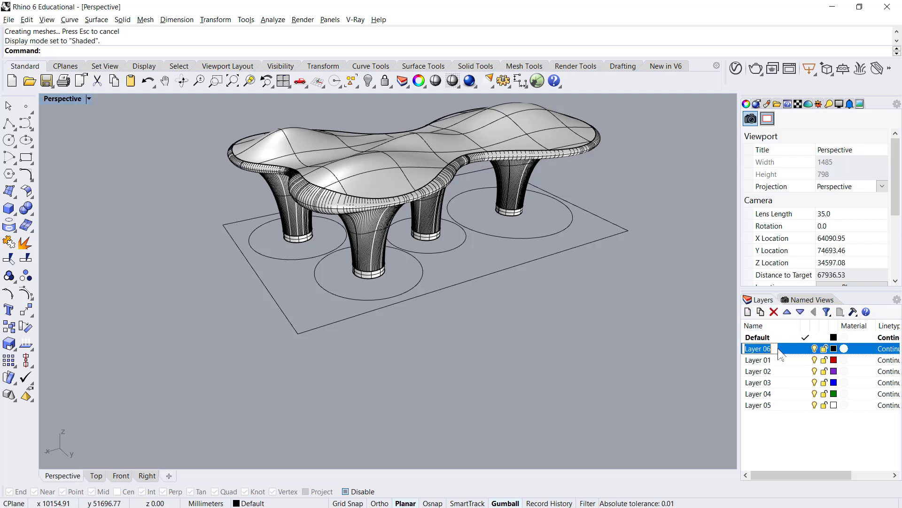
{"action": "type", "text": "Waffles"}
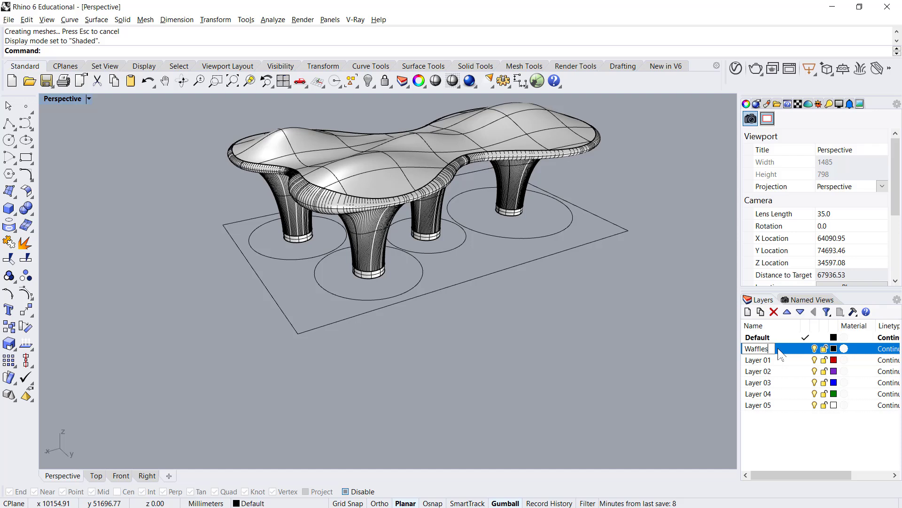
{"action": "key", "text": "Return"}
{"action": "left_click", "coordinate": [804, 349]}
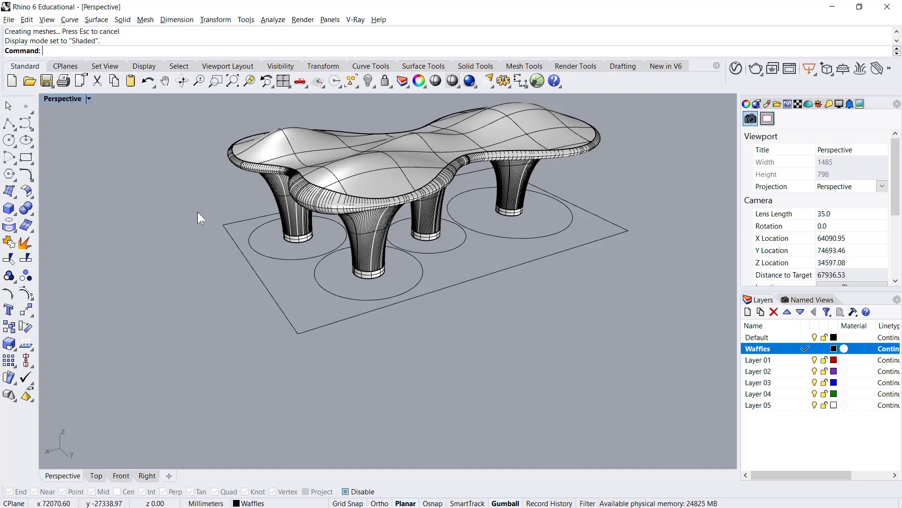
Step: Select the closed canopy polysurface for the Contour command and enable object snaps for picking its base point
{"action": "left_click", "coordinate": [348, 174]}
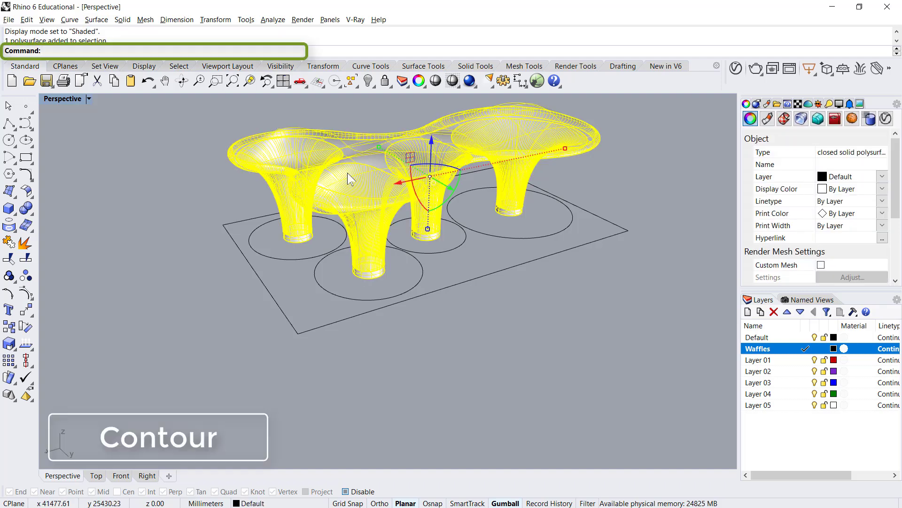
{"action": "type", "text": "COntour"}
{"action": "key", "text": "Return"}
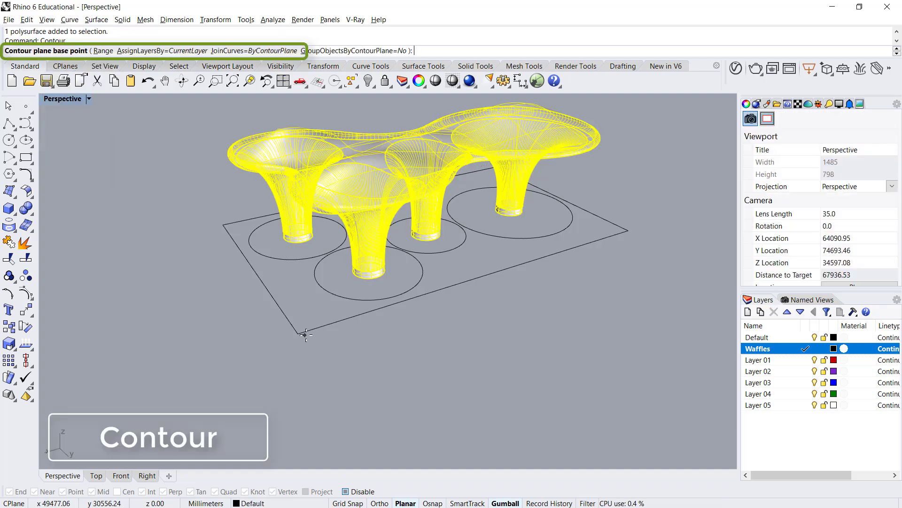
{"action": "left_click", "coordinate": [346, 491]}
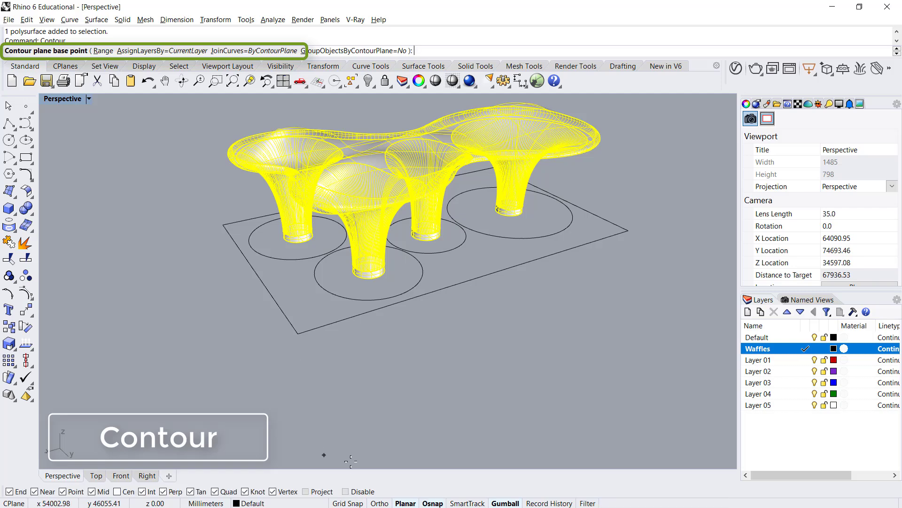
{"action": "left_click", "coordinate": [298, 334]}
{"action": "key", "text": "F8"}
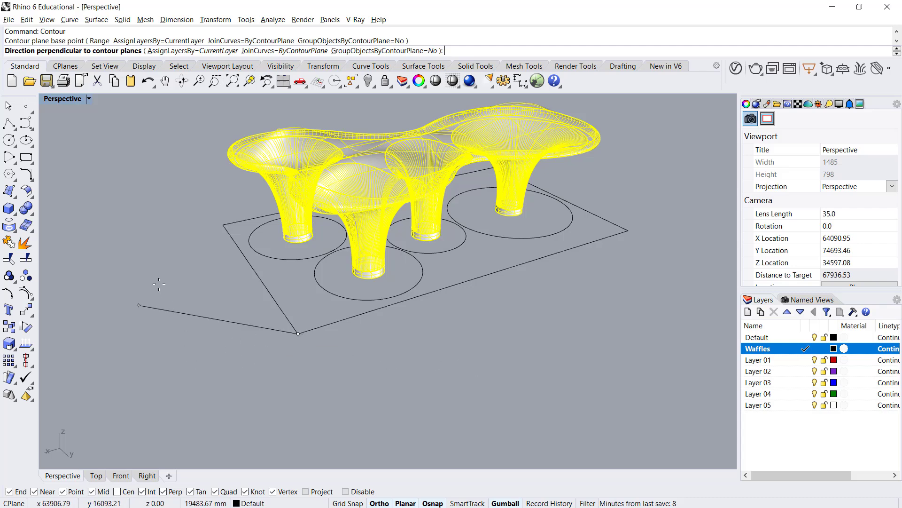
{"action": "key", "text": "Escape"}
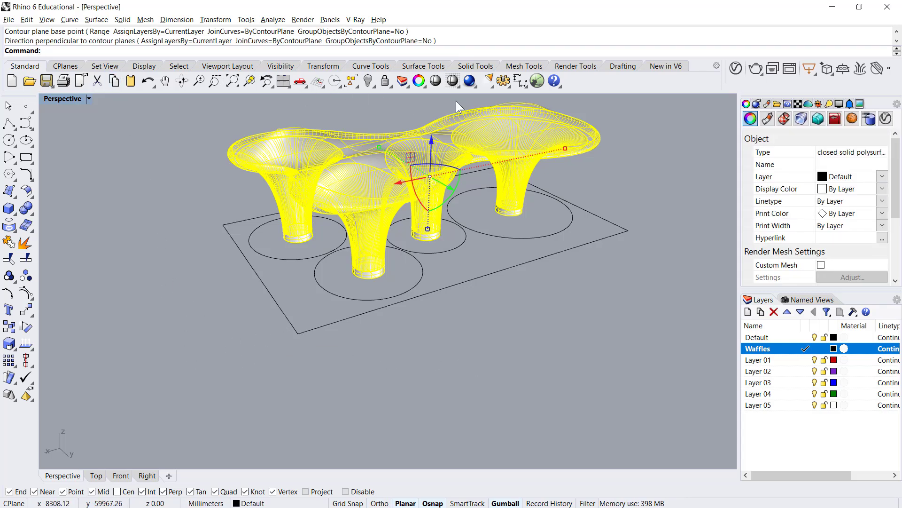
Step: Check the ortho snap angle in the Modeling Aids options
{"action": "left_click", "coordinate": [505, 83]}
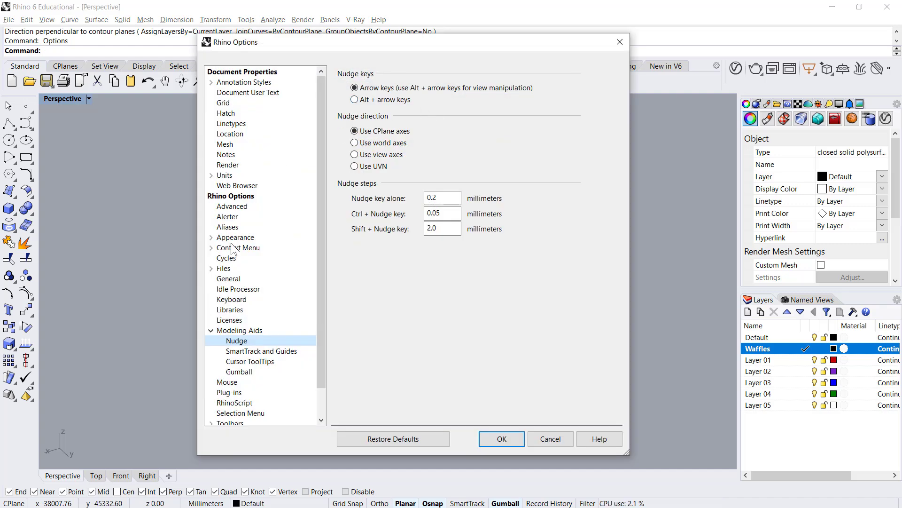
{"action": "left_click", "coordinate": [234, 331]}
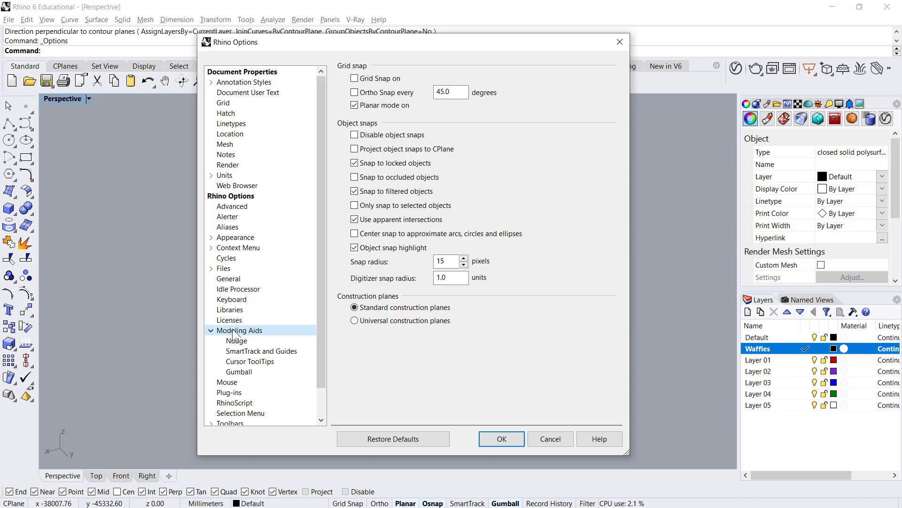
{"action": "left_click", "coordinate": [451, 95]}
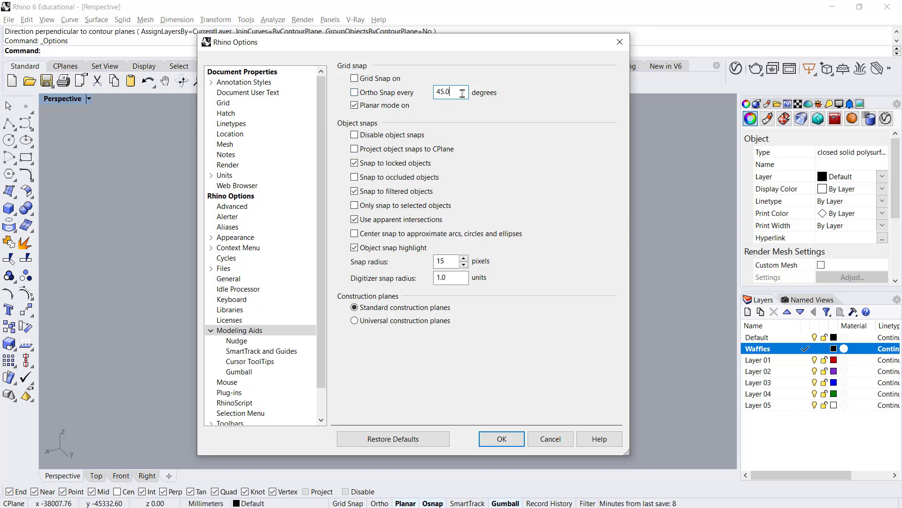
{"action": "left_click", "coordinate": [506, 441]}
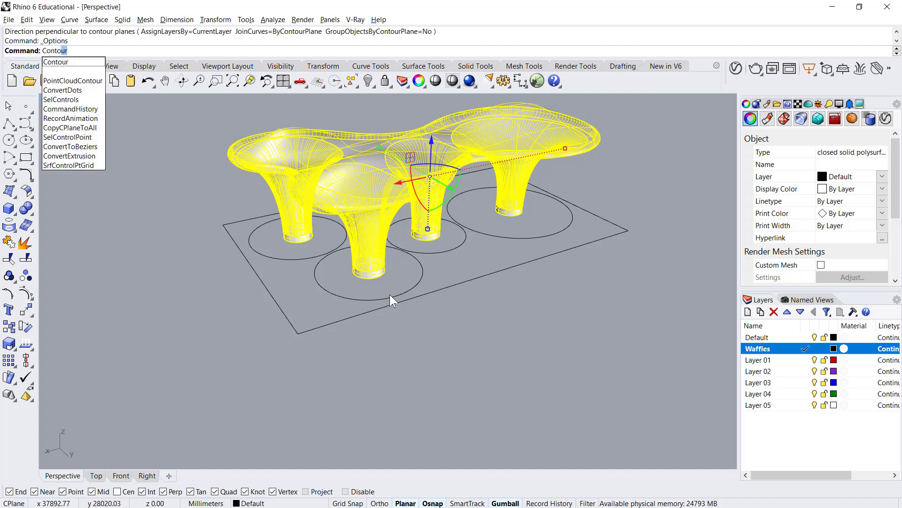
Step: Contour the canopy solid from the base rectangle's nearest corner along a 45-degree diagonal direction, with 1000 mm between contours
{"action": "key", "text": "Return"}
{"action": "left_click", "coordinate": [298, 333]}
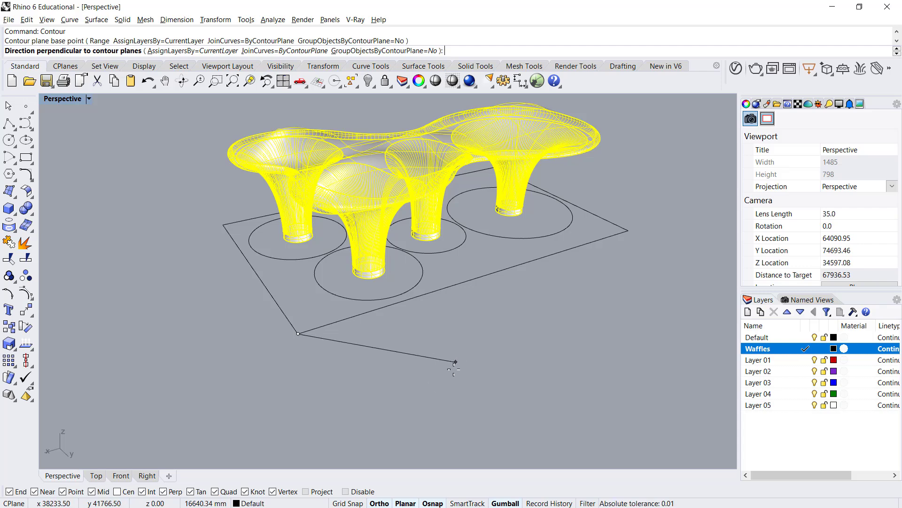
{"action": "left_click", "coordinate": [483, 367]}
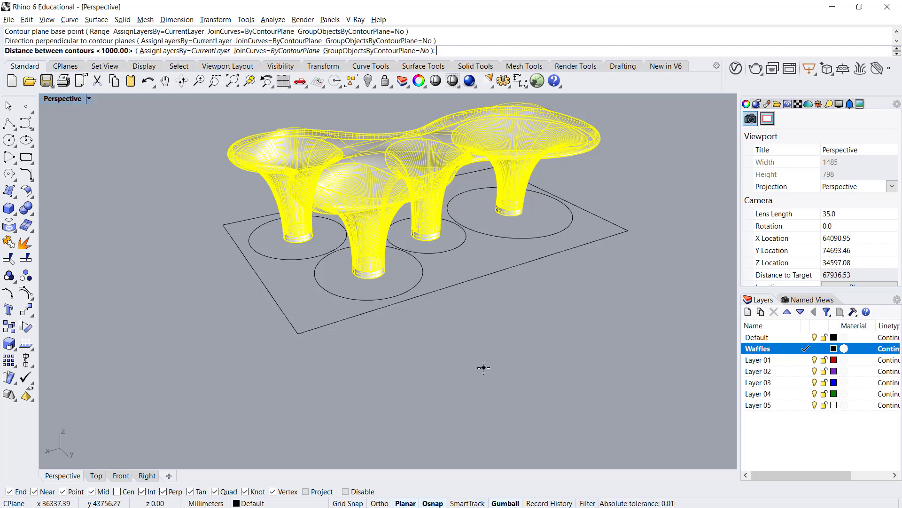
{"action": "key", "text": "Return"}
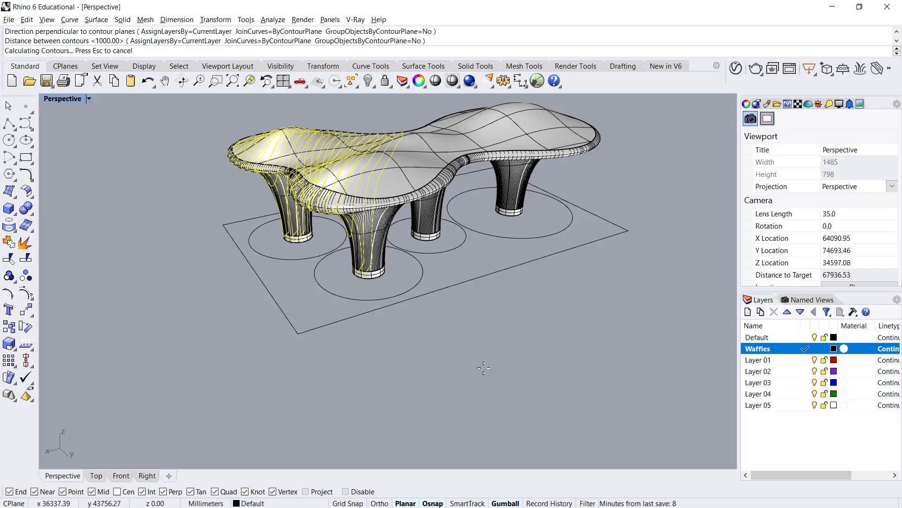
Step: Extrude the selected contour curves as solids 100 mm thick, setting the direction diagonally from the base rectangle's nearest corner
{"action": "right_click_drag", "start_coordinate": [483, 367], "coordinate": [463, 313]}
{"action": "left_click", "coordinate": [122, 19]}
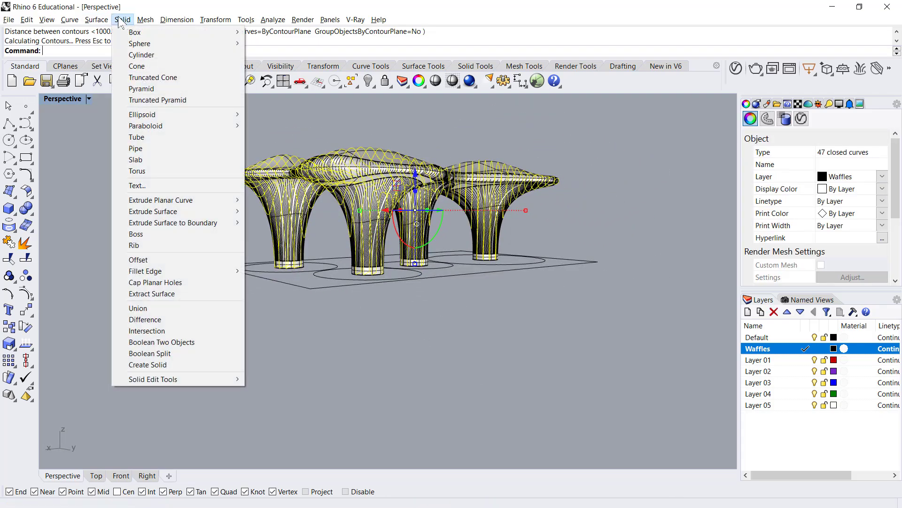
{"action": "mouse_move", "coordinate": [222, 205]}
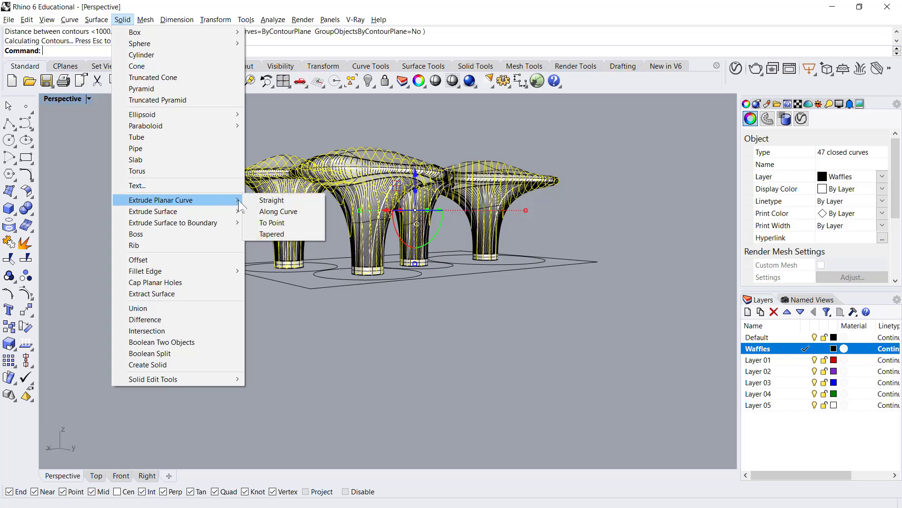
{"action": "left_click", "coordinate": [264, 200]}
{"action": "right_click_drag", "start_coordinate": [433, 301], "coordinate": [440, 316]}
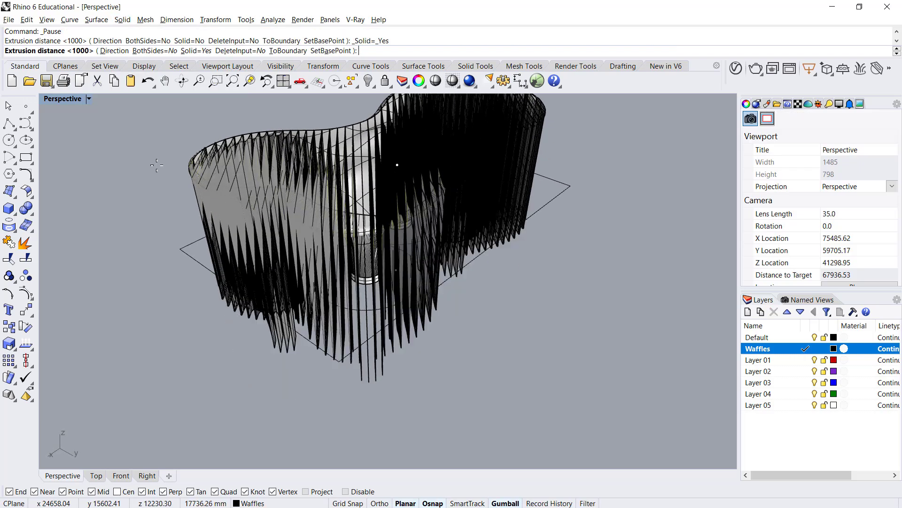
{"action": "left_click", "coordinate": [117, 52]}
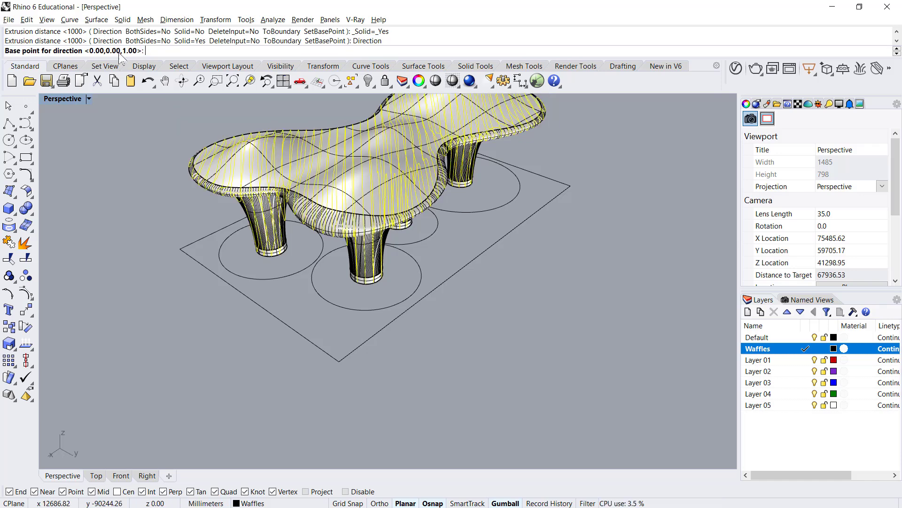
{"action": "left_click", "coordinate": [339, 361]}
{"action": "key", "text": "shift"}
{"action": "left_click", "coordinate": [500, 364]}
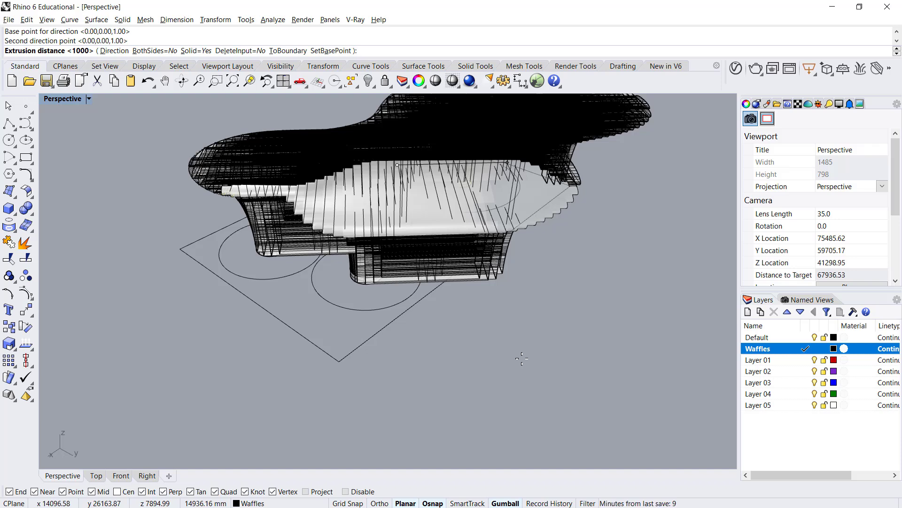
{"action": "type", "text": "100"}
{"action": "key", "text": "Return"}
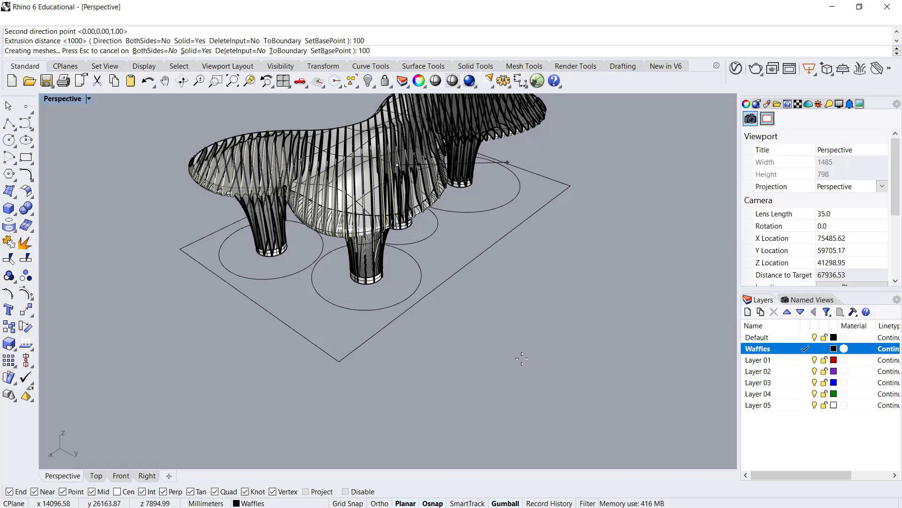
Step: Contour the canopy solid again from the adjacent rectangle corner along the opposite diagonal, with 1000 mm between contours
{"action": "right_click_drag", "start_coordinate": [451, 352], "coordinate": [451, 350]}
{"action": "scroll", "coordinate": [378, 232], "scroll_direction": "up", "scroll_amount": 8}
{"action": "left_click", "coordinate": [329, 164]}
{"action": "scroll", "coordinate": [334, 225], "scroll_direction": "down", "scroll_amount": 5}
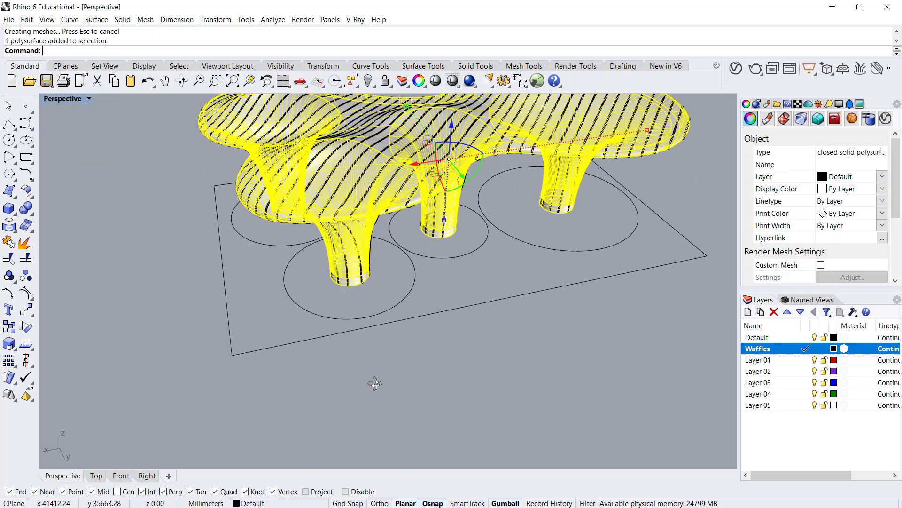
{"action": "type", "text": "C"}
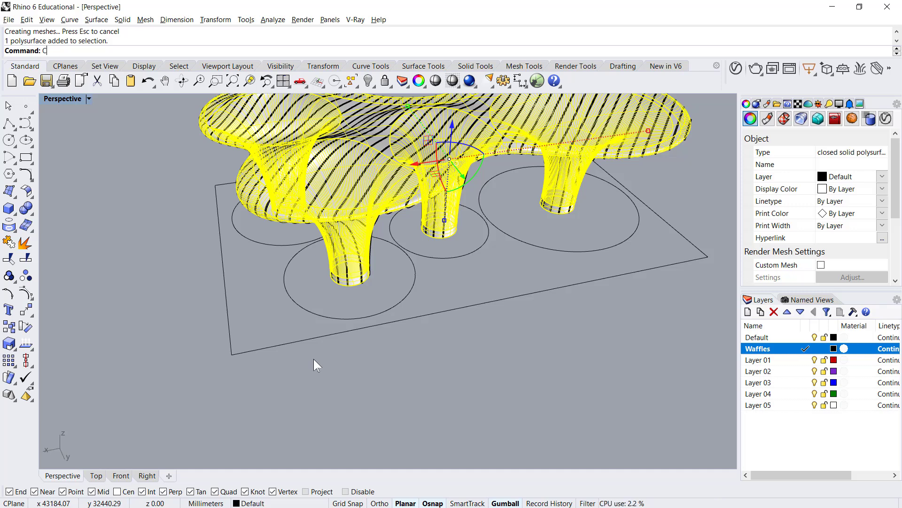
{"action": "type", "text": "ont"}
{"action": "key", "text": "Return"}
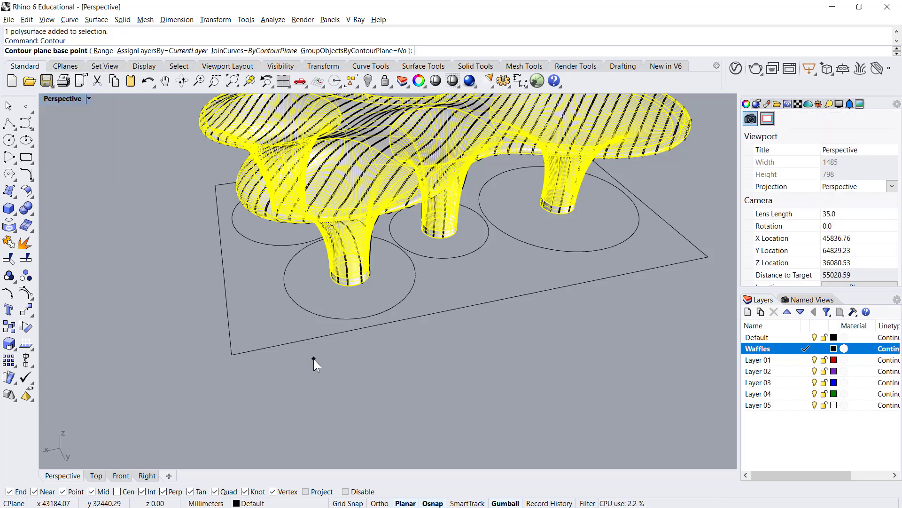
{"action": "left_click", "coordinate": [232, 354]}
{"action": "left_click", "coordinate": [271, 306]}
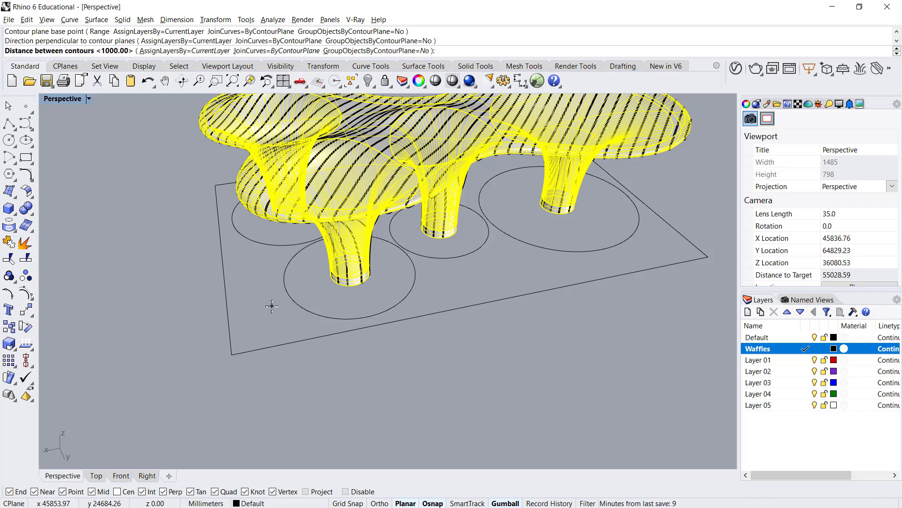
{"action": "key", "text": "Return"}
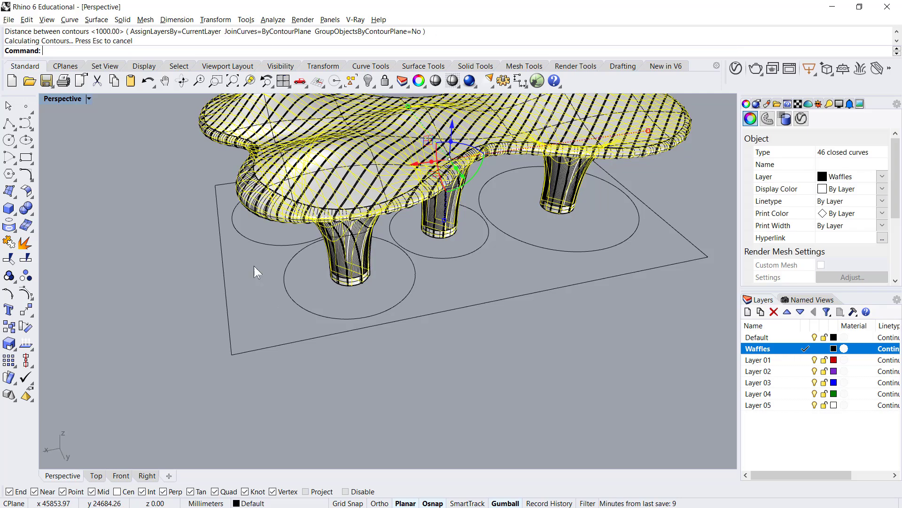
Step: Extrude the second set of contour curves into 100 mm thick solid ribs along their own diagonal direction
{"action": "left_click", "coordinate": [122, 19]}
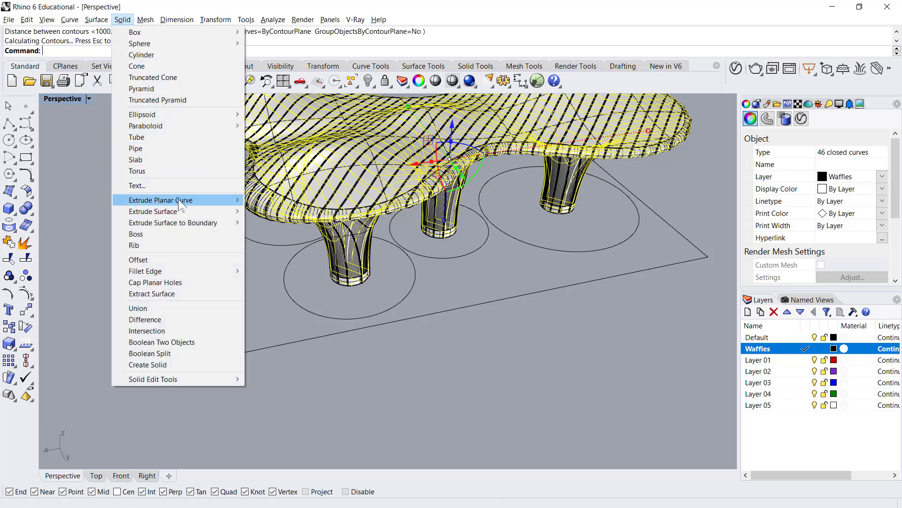
{"action": "mouse_move", "coordinate": [178, 199]}
{"action": "left_click", "coordinate": [272, 198]}
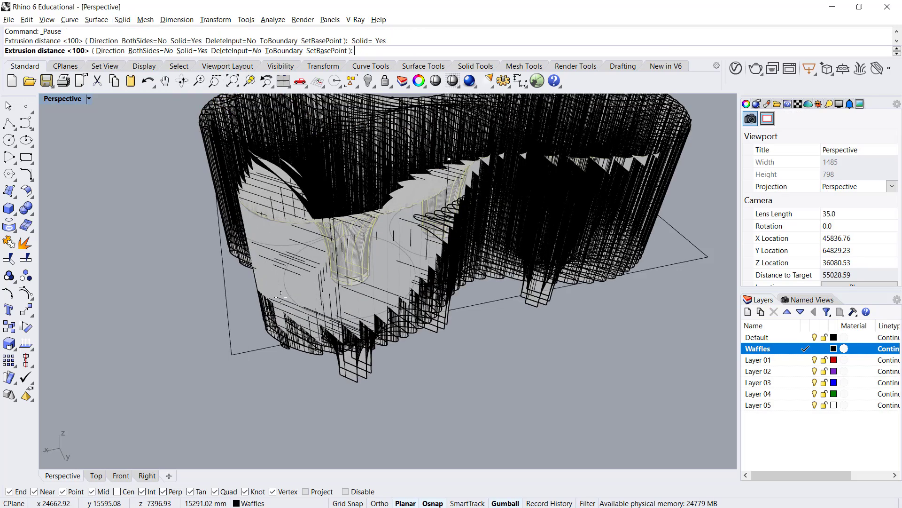
{"action": "left_click", "coordinate": [110, 50]}
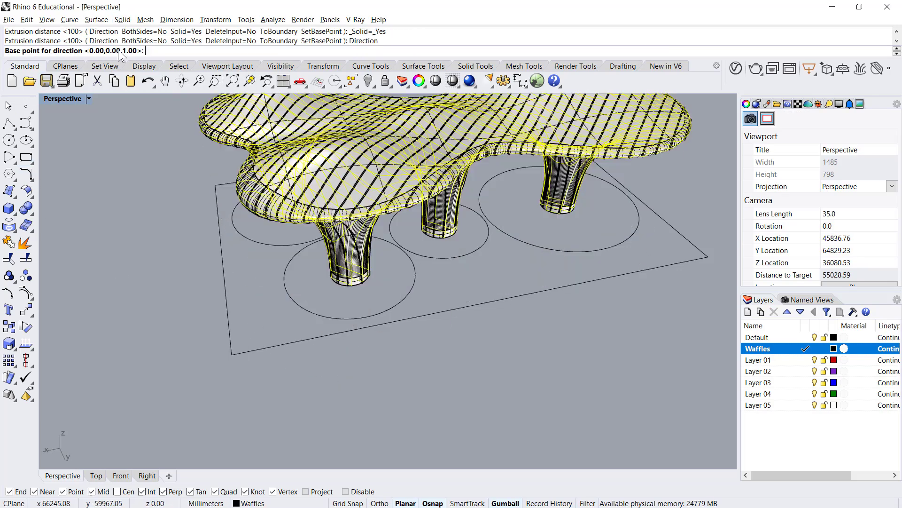
{"action": "left_click", "coordinate": [231, 338]}
{"action": "left_click", "coordinate": [267, 312]}
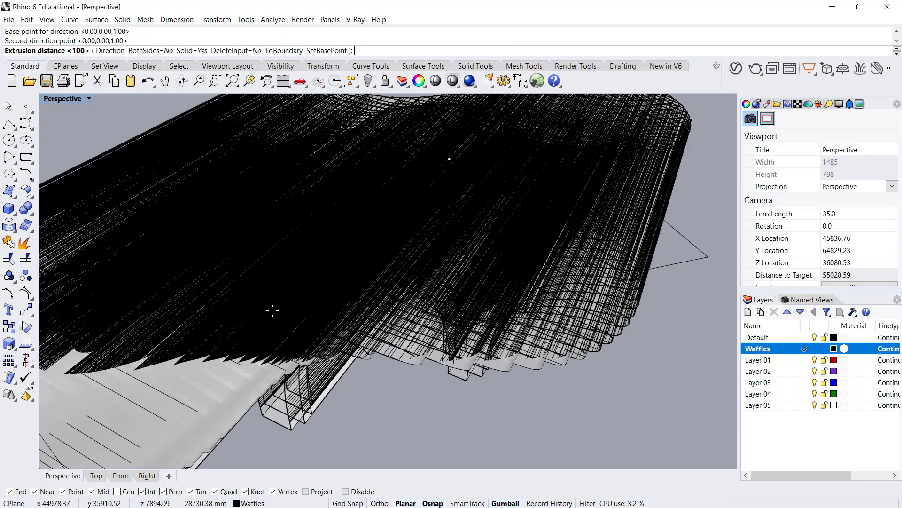
{"action": "type", "text": "100"}
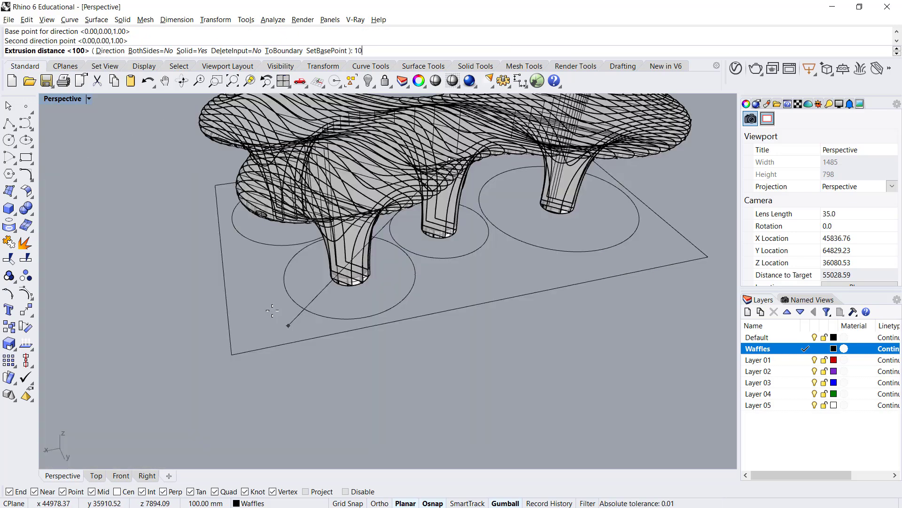
{"action": "key", "text": "Return"}
{"action": "left_click", "coordinate": [272, 311]}
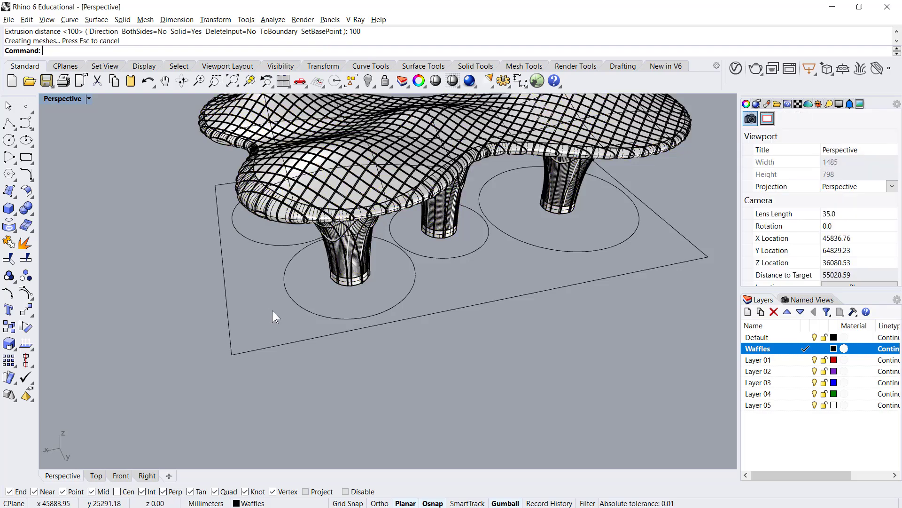
Step: Hide the Default layer to isolate the waffle ribs and set the perspective view to Rendered mode
{"action": "left_click", "coordinate": [815, 337]}
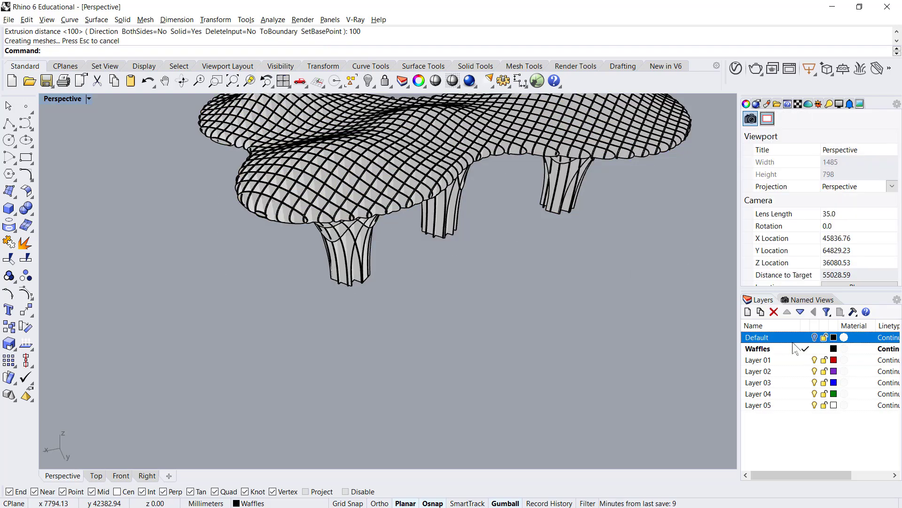
{"action": "right_click_drag", "start_coordinate": [489, 340], "coordinate": [513, 292]}
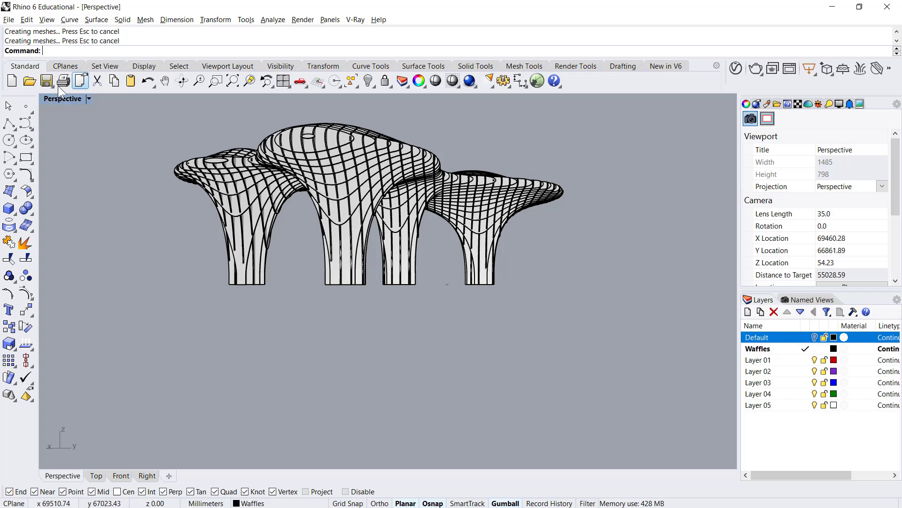
{"action": "left_click", "coordinate": [52, 98]}
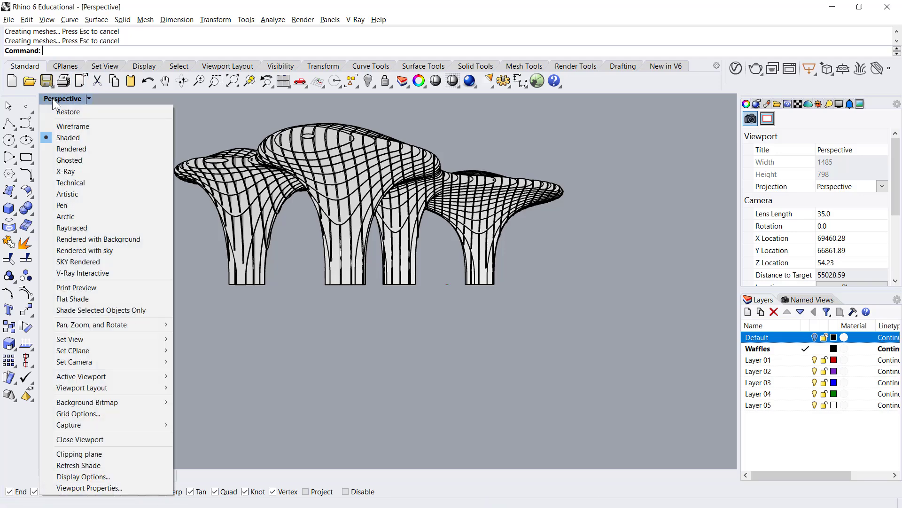
{"action": "left_click", "coordinate": [83, 148]}
Step: Examine the rendered waffle structure from several sides and up close around the columns and canopy underside
{"action": "right_click_drag", "start_coordinate": [294, 214], "coordinate": [423, 178]}
{"action": "scroll", "coordinate": [420, 171], "scroll_direction": "up", "scroll_amount": 6}
{"action": "right_click_drag", "start_coordinate": [458, 219], "coordinate": [317, 227]}
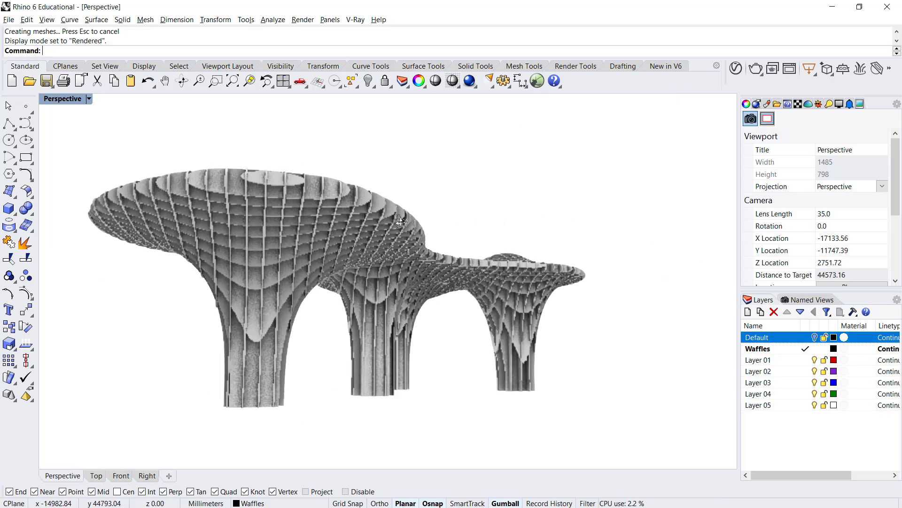
{"action": "right_click_drag", "start_coordinate": [471, 249], "coordinate": [306, 278]}
{"action": "scroll", "coordinate": [376, 299], "scroll_direction": "up", "scroll_amount": 5}
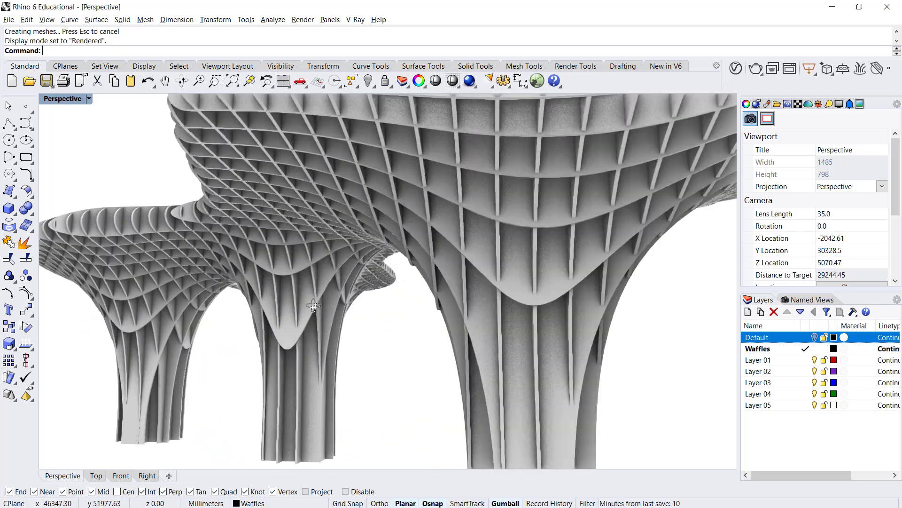
{"action": "scroll", "coordinate": [374, 287], "scroll_direction": "down", "scroll_amount": 6}
{"action": "right_click_drag", "start_coordinate": [376, 300], "coordinate": [464, 308]}
{"action": "scroll", "coordinate": [314, 261], "scroll_direction": "up", "scroll_amount": 2}
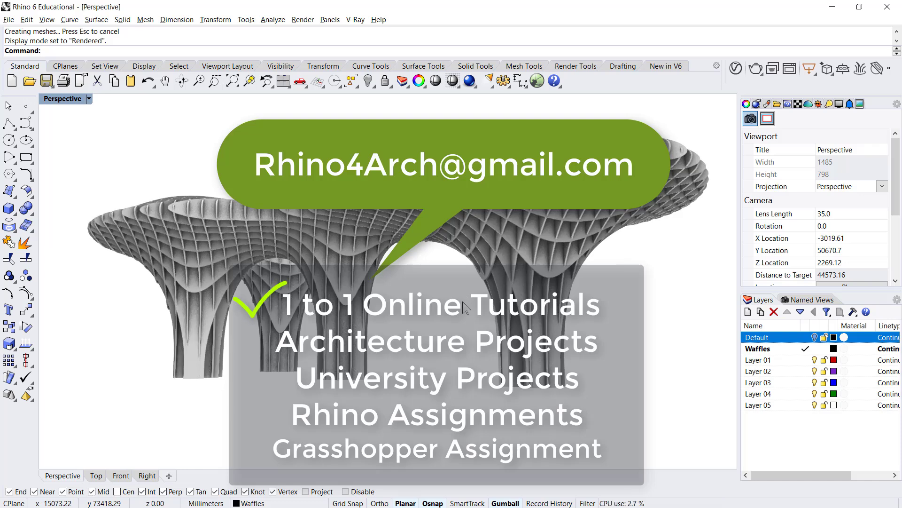